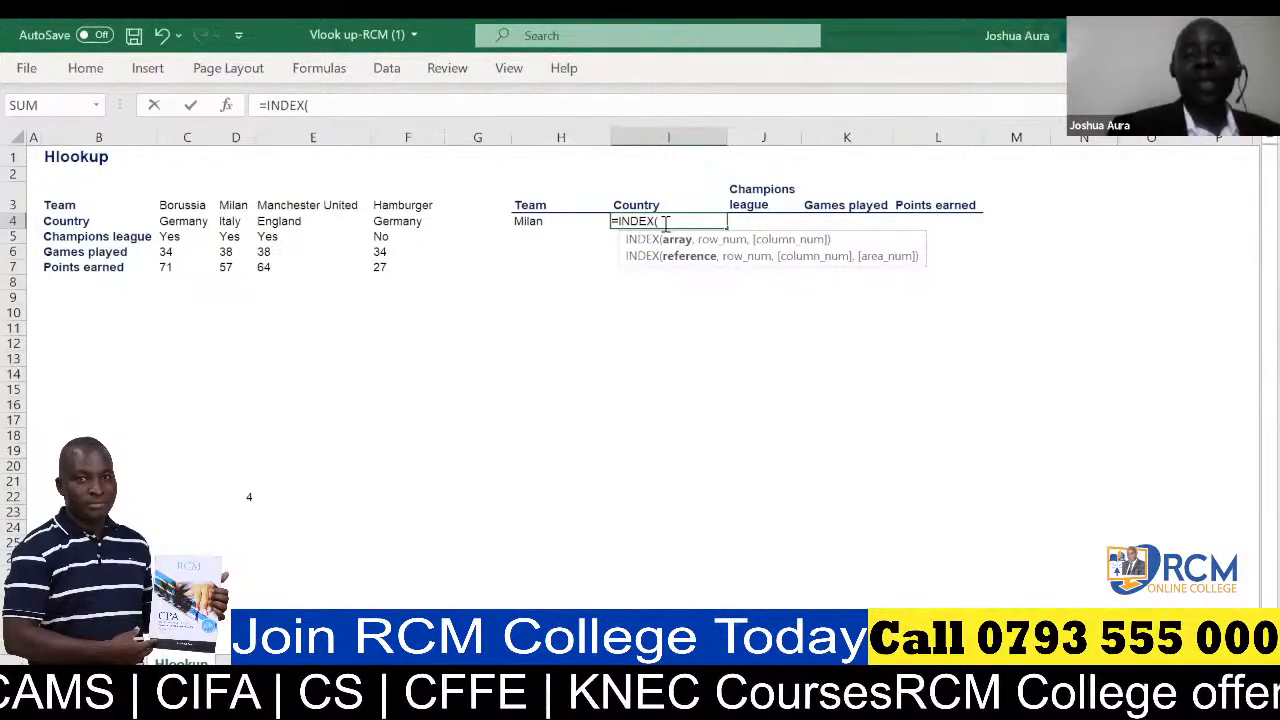
Step: Restart the formula in cell I4 as an INDEX function with the country range C4:F4 as its array
key("BackSpace")
key("BackSpace")
key("BackSpace")
key("BackSpace")
key("BackSpace")
key("BackSpace")
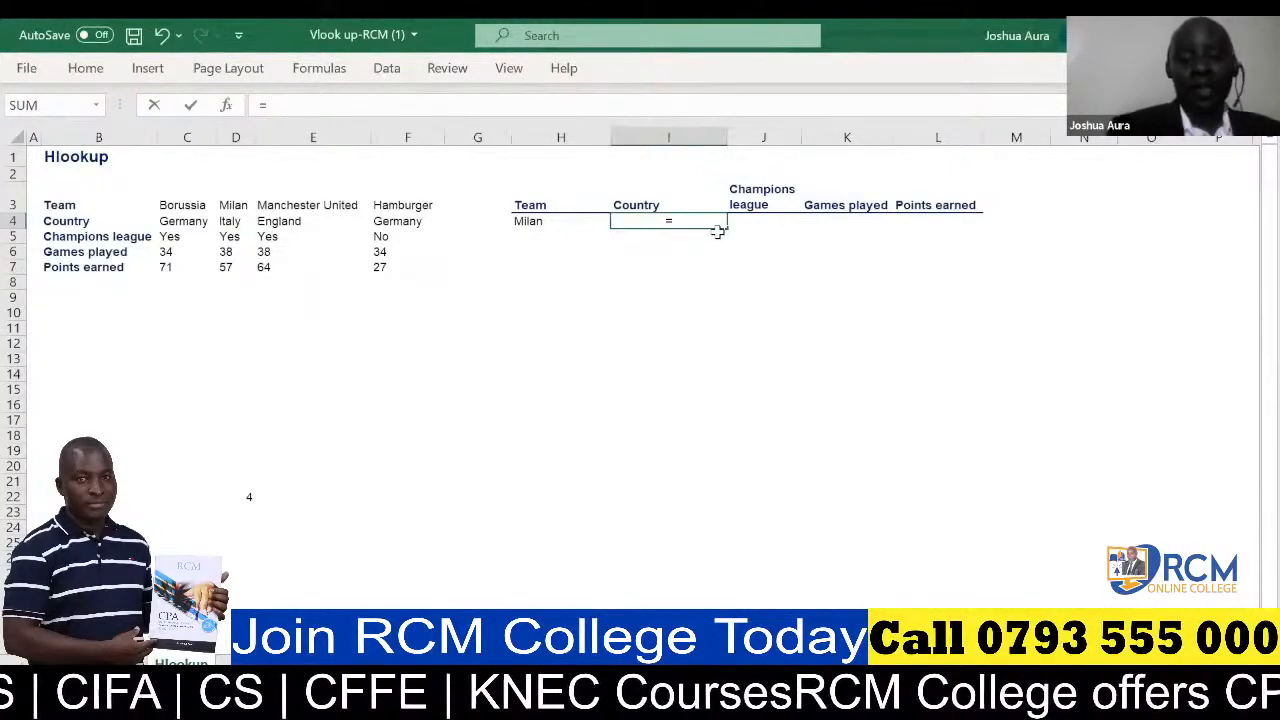
type("inde")
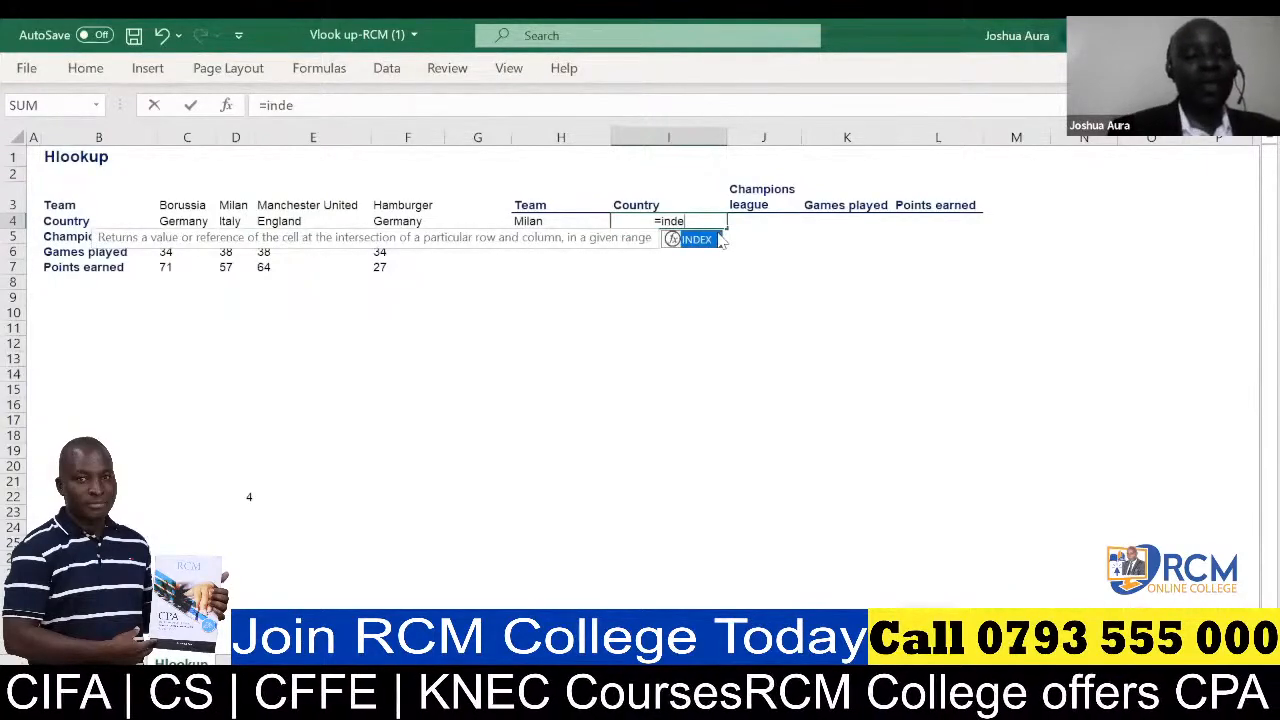
double_click(720, 240)
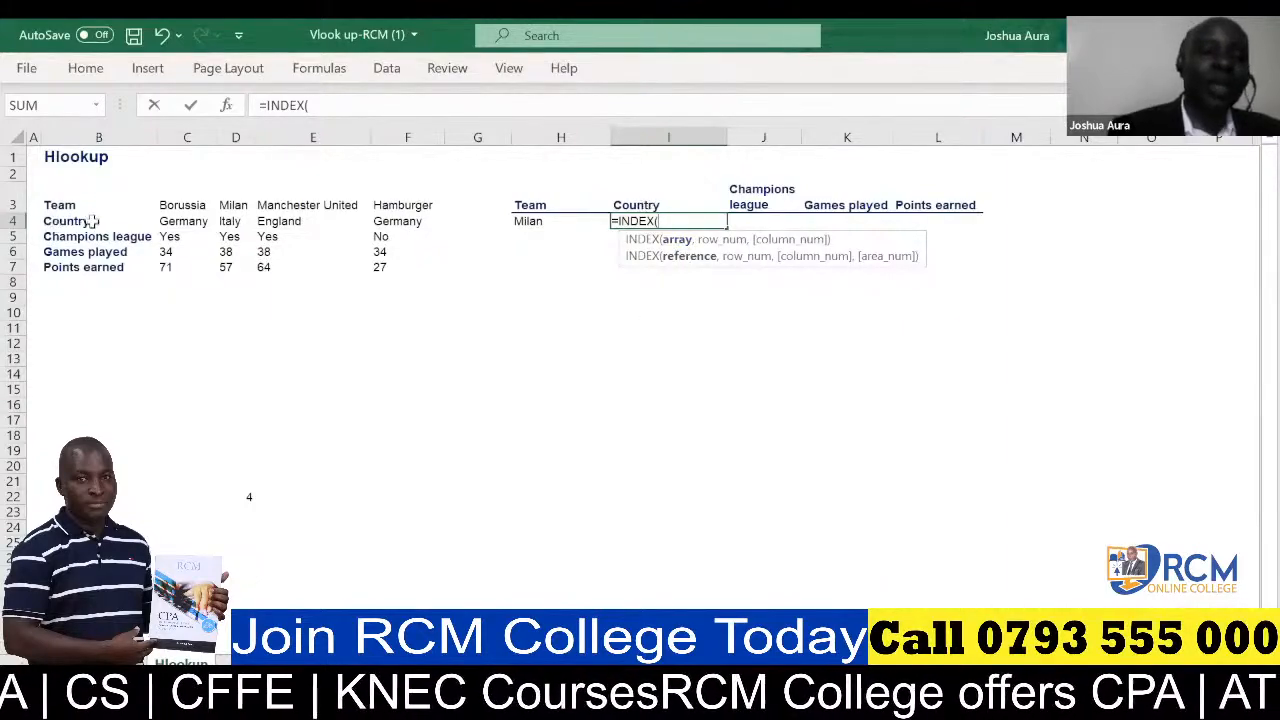
left_click(159, 221)
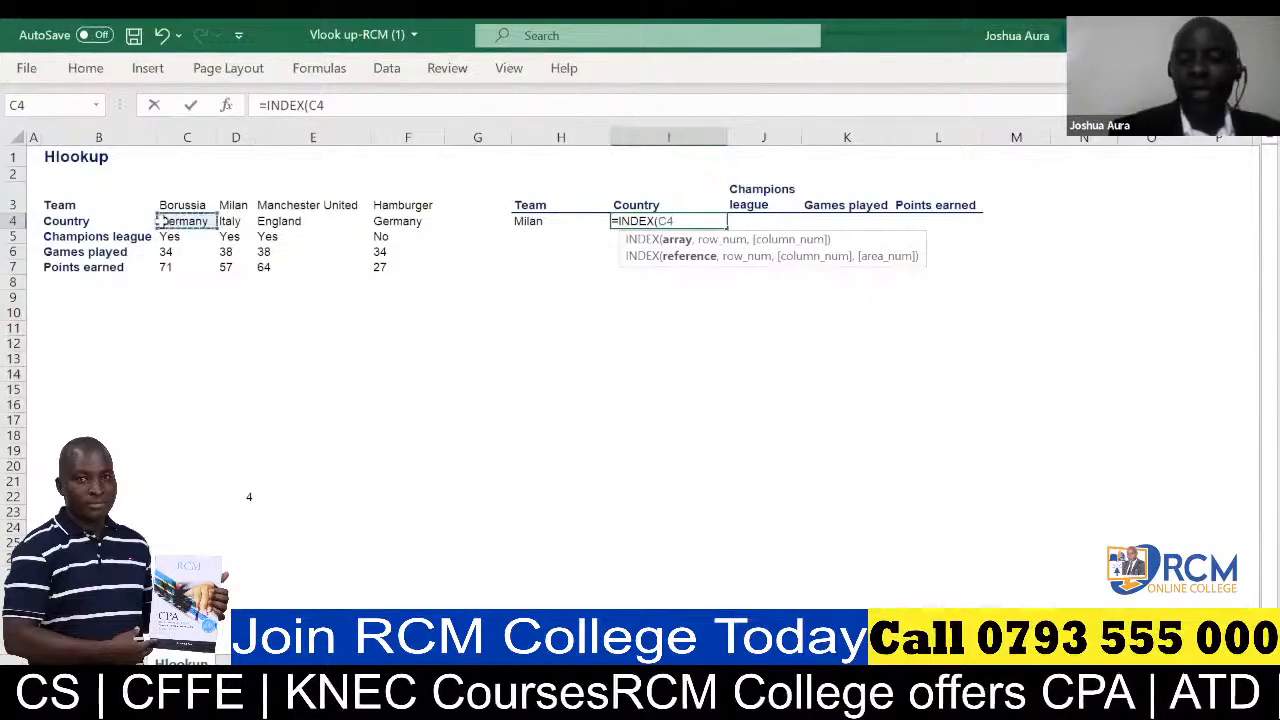
left_click_drag(160, 221, 440, 222)
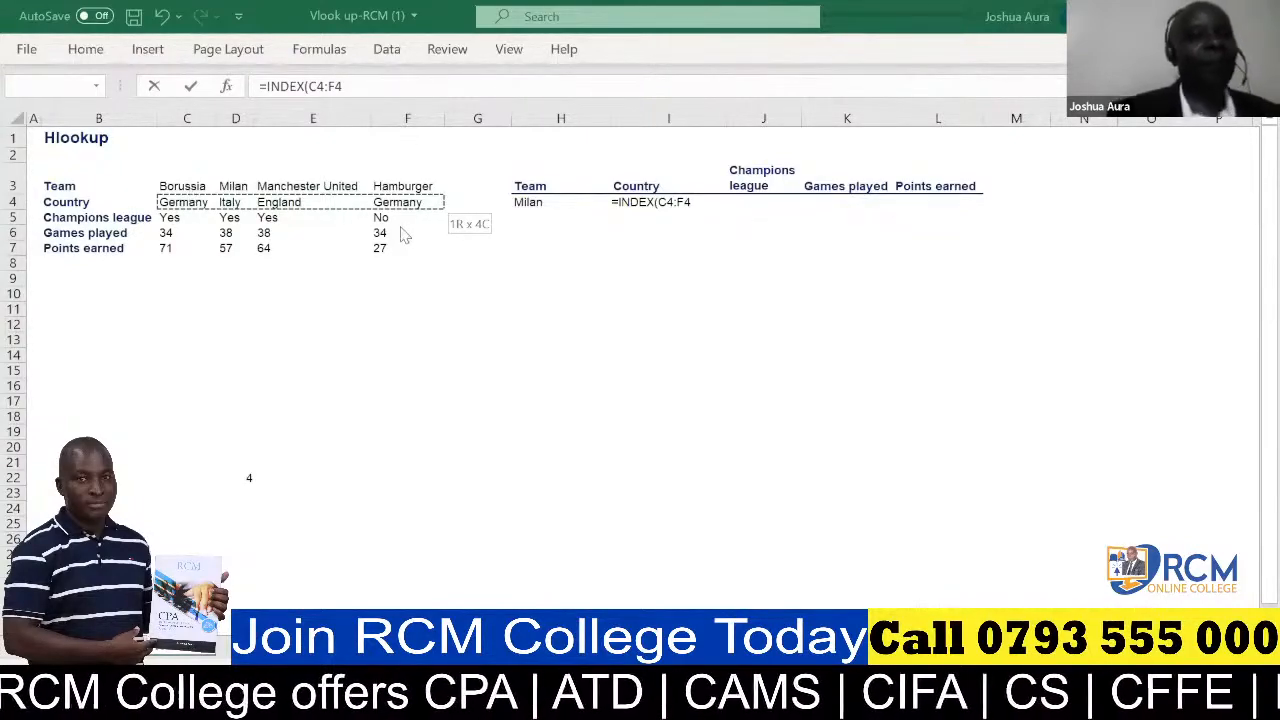
Step: Lock the columns of the INDEX array as $C4:$F4 and finish the argument with a comma
left_click(659, 204)
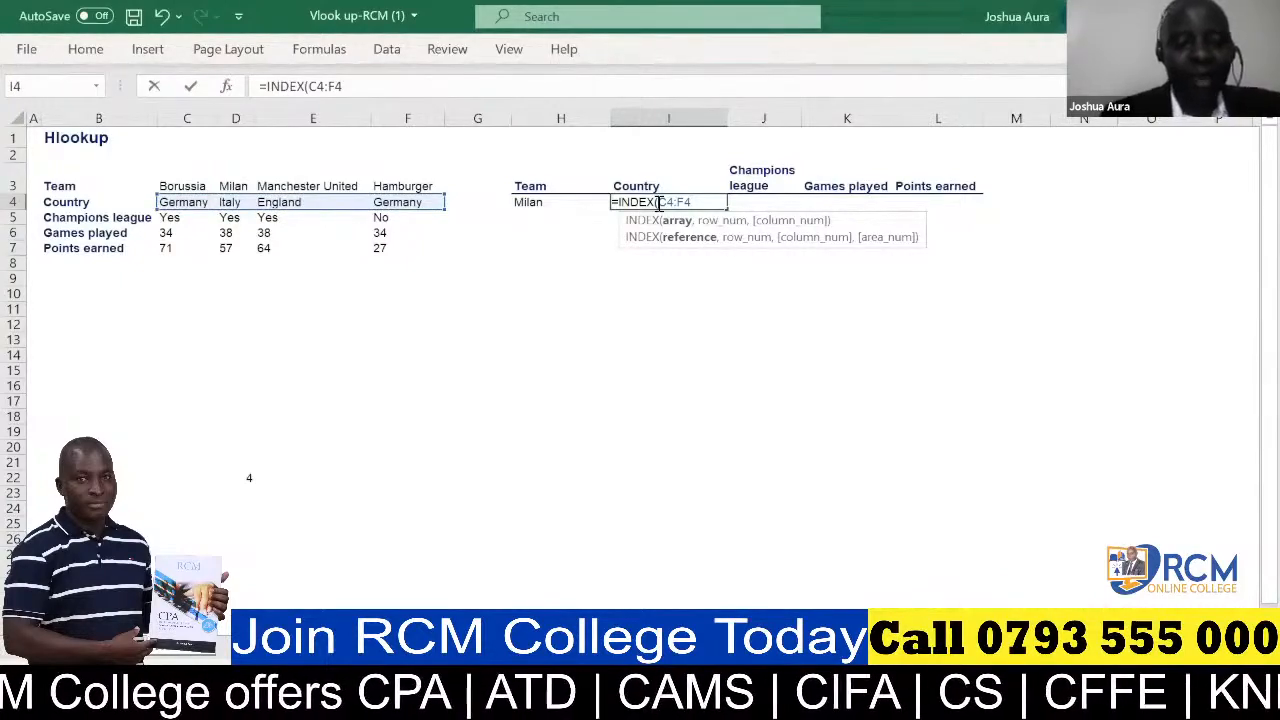
type("$")
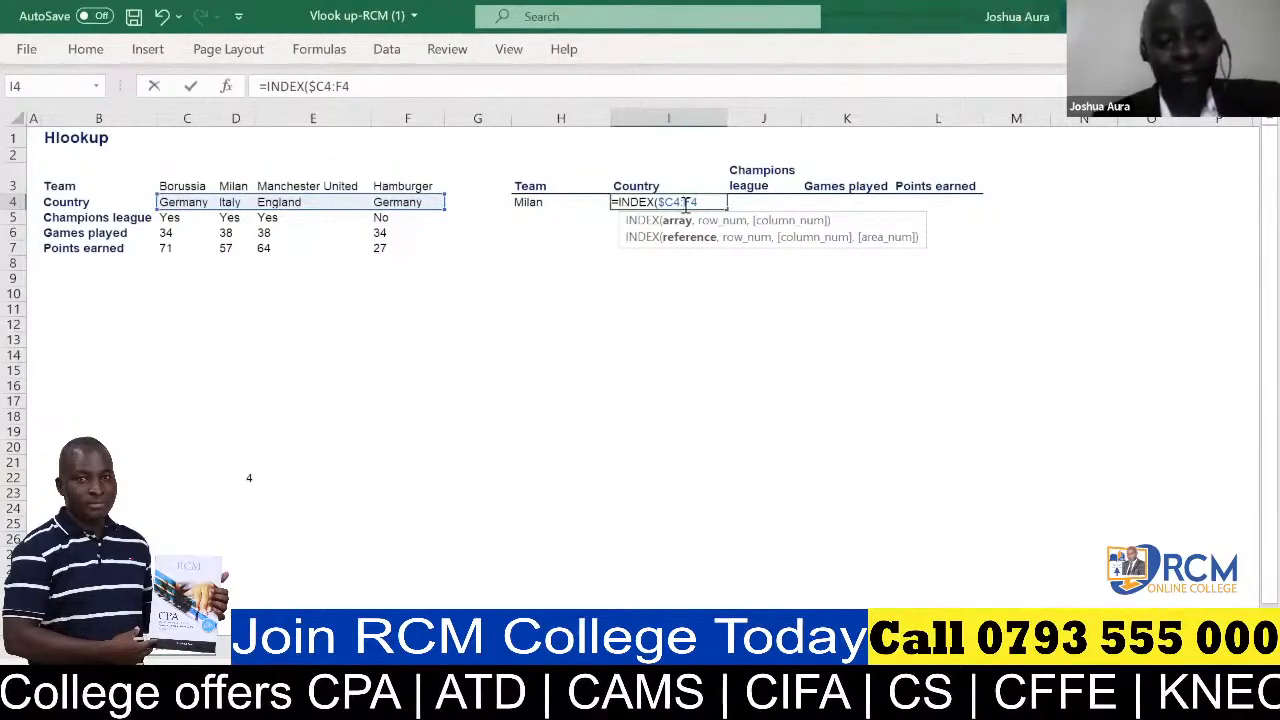
type("$")
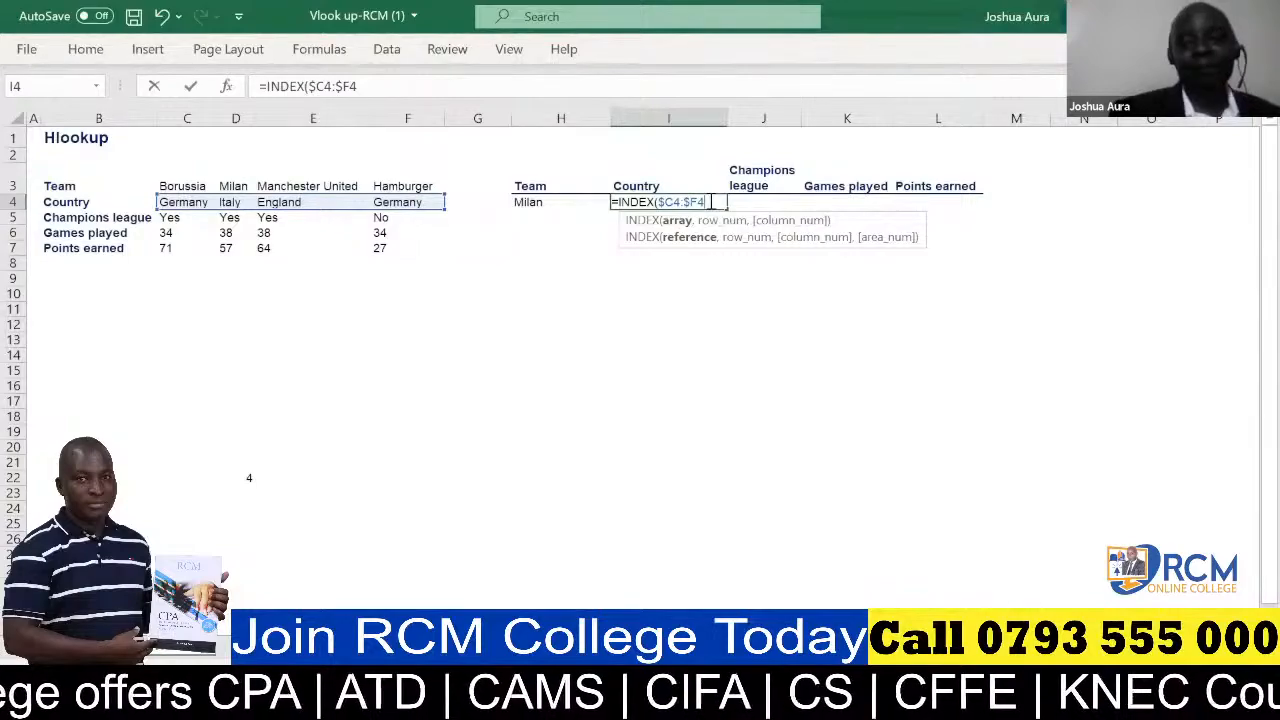
type(",")
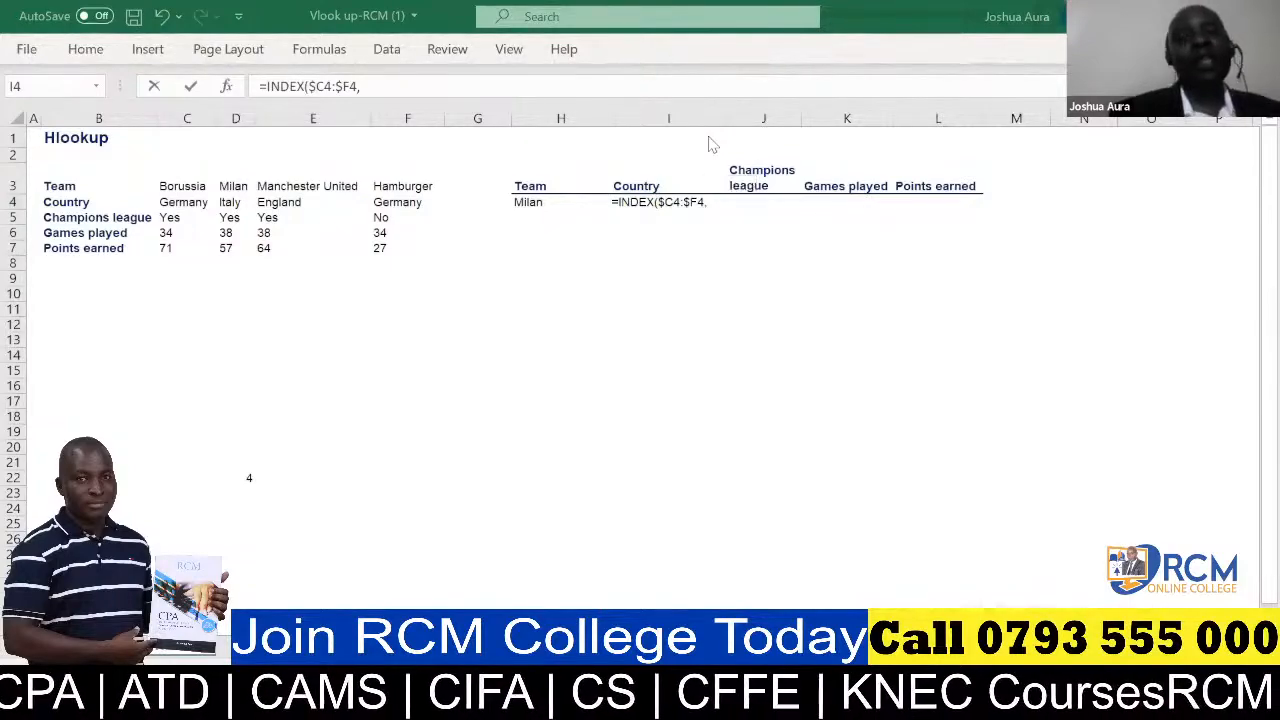
Step: Nest a MATCH function as the second argument of the INDEX formula in I4
left_click(716, 202)
type("m")
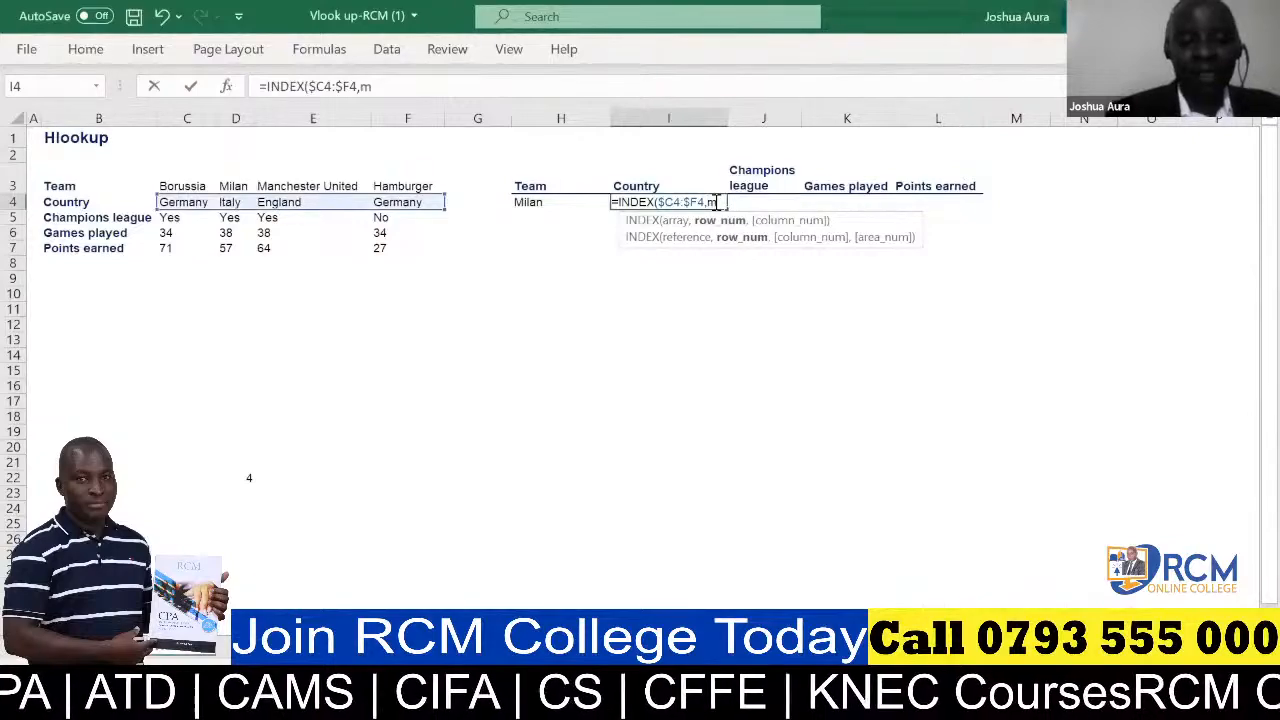
type("at")
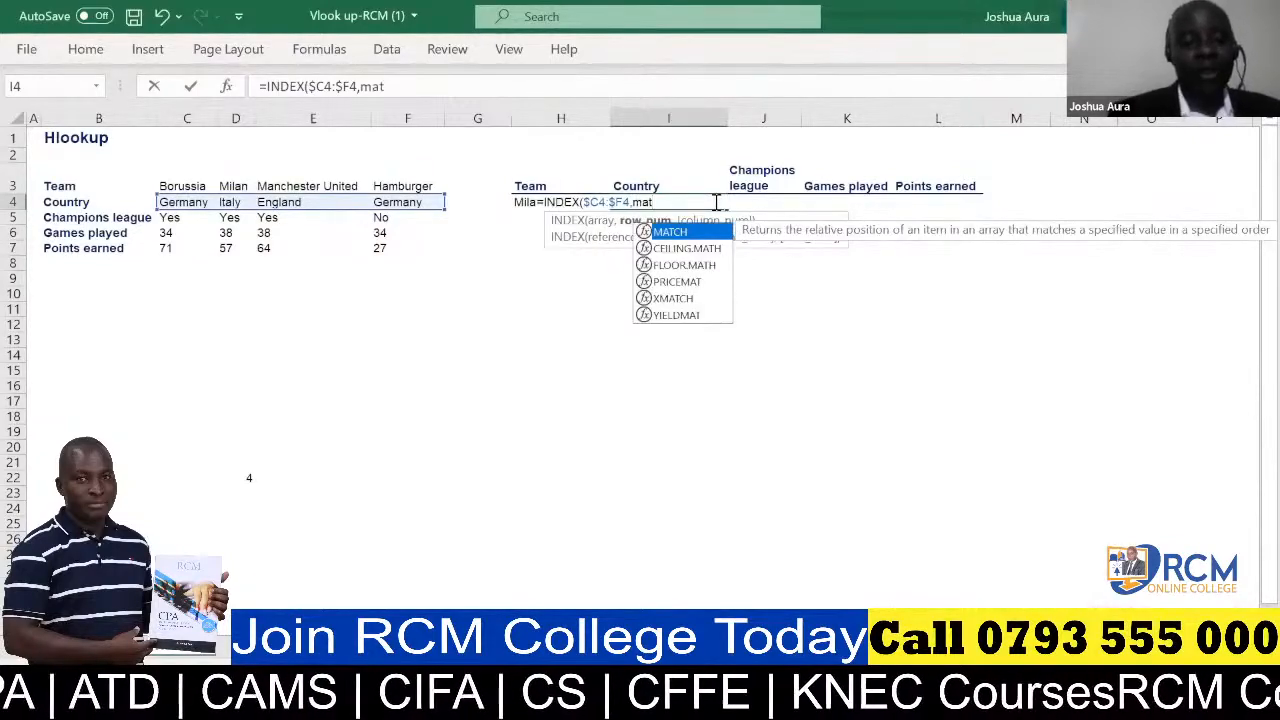
key("Tab")
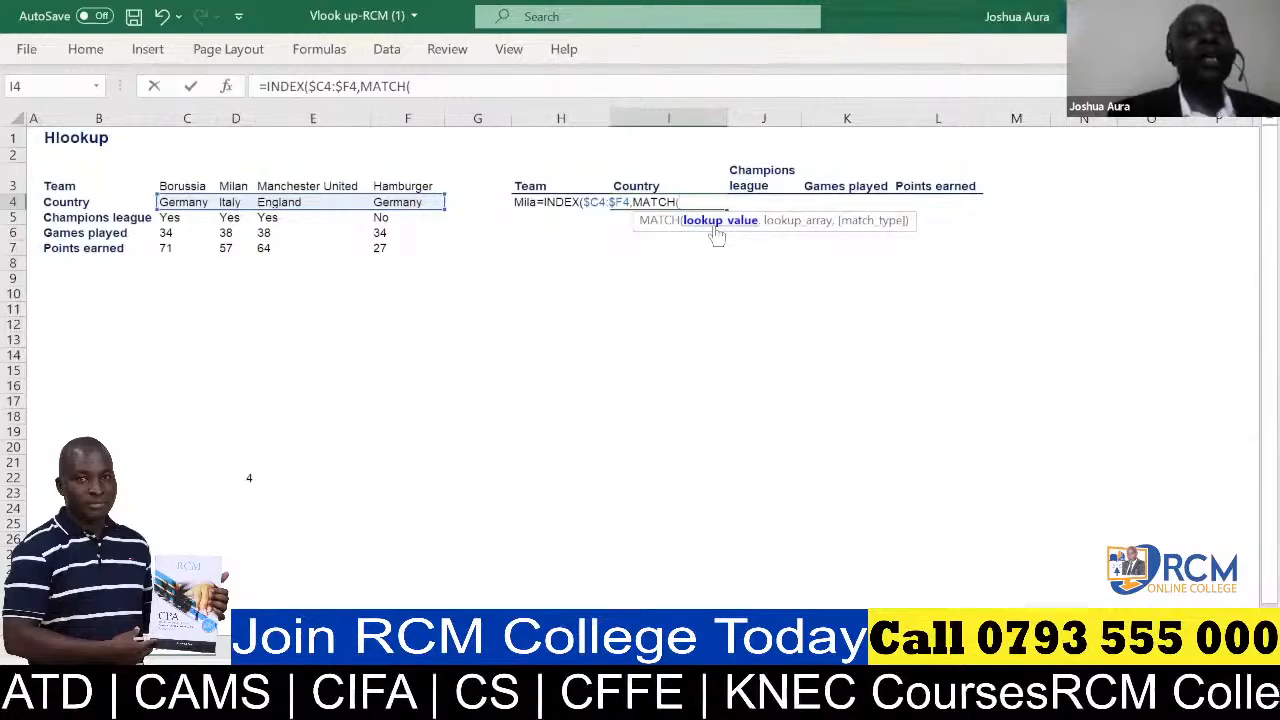
Step: Discard the unfinished INDEX and MATCH formula in cell I4
left_click(16, 118)
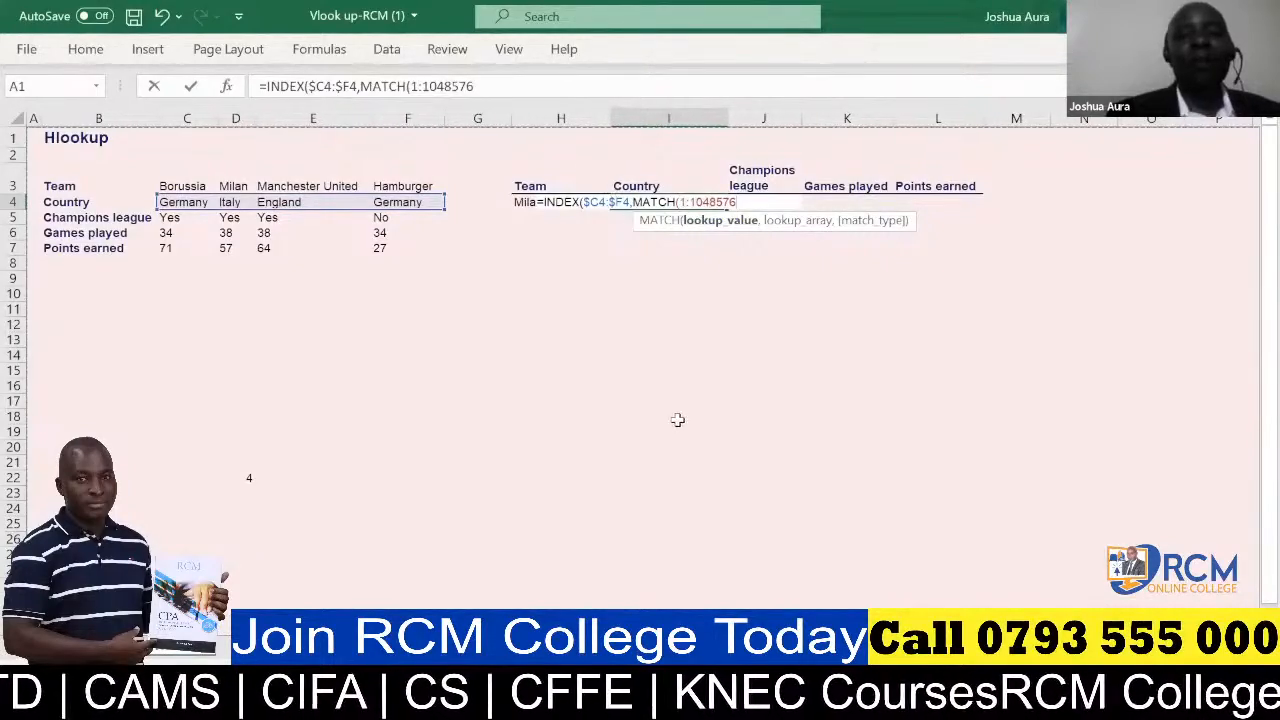
key("BackSpace")
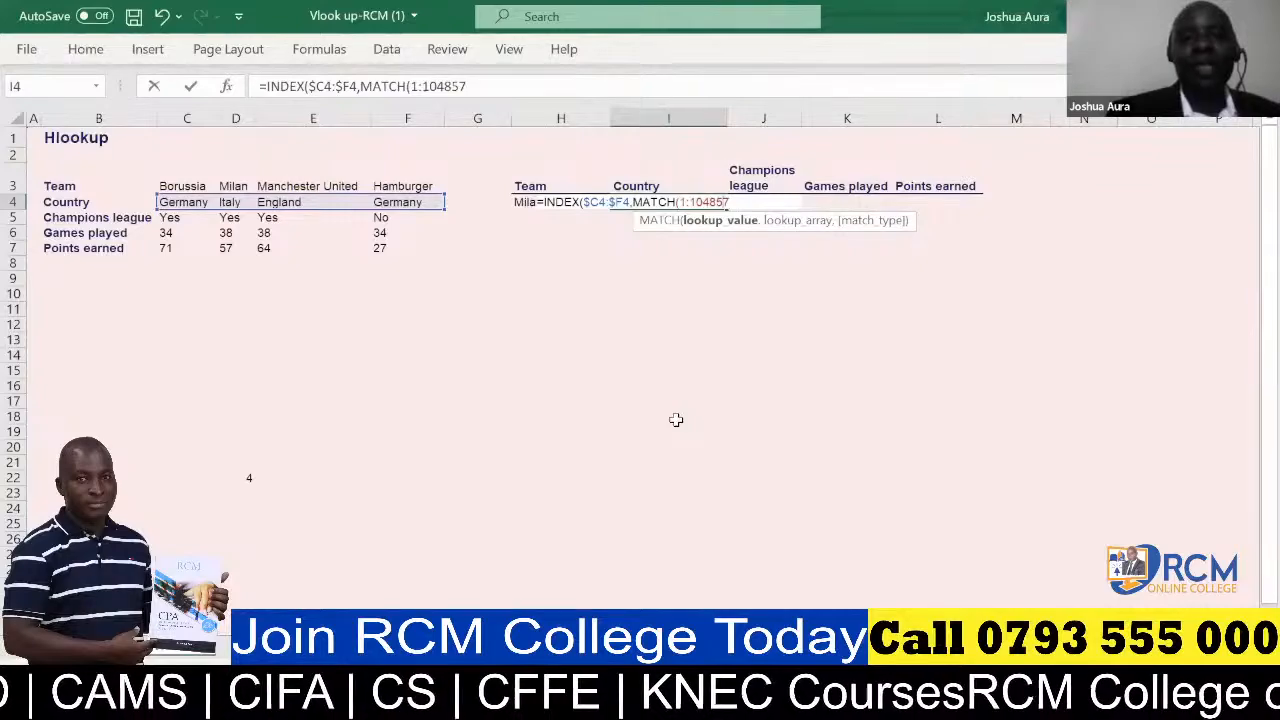
key("Escape")
left_click(648, 369)
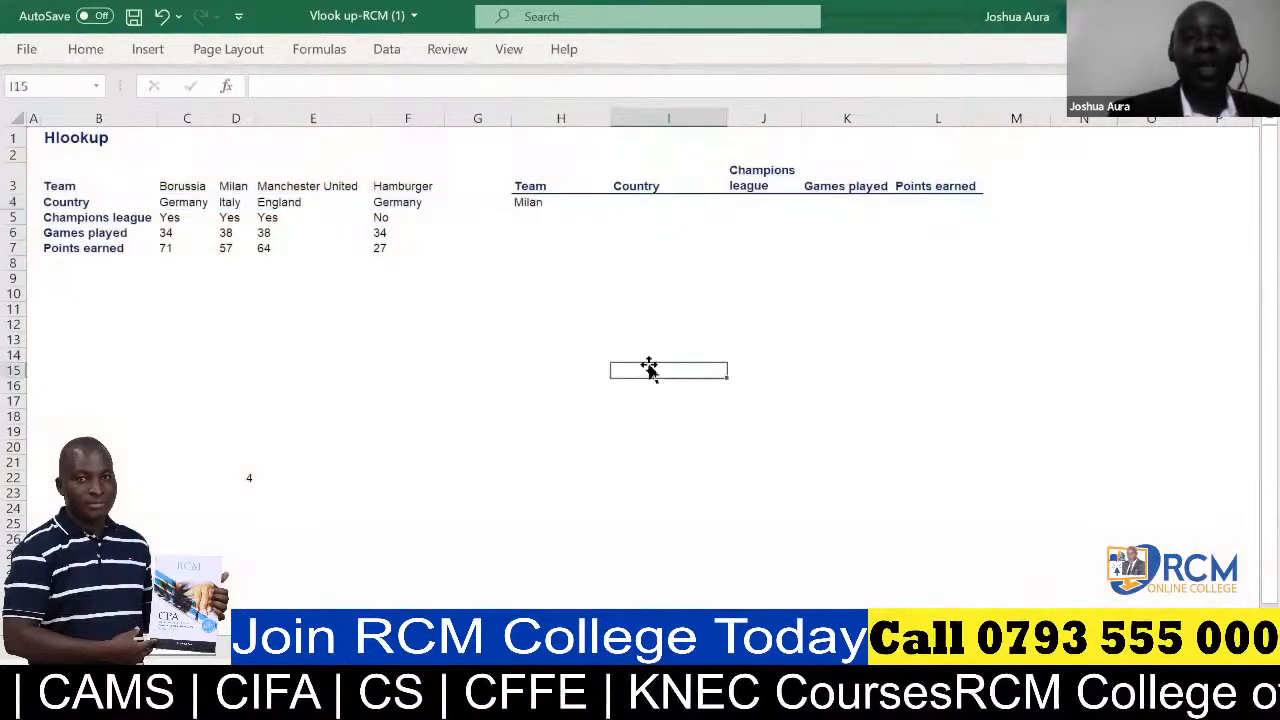
left_click(500, 328)
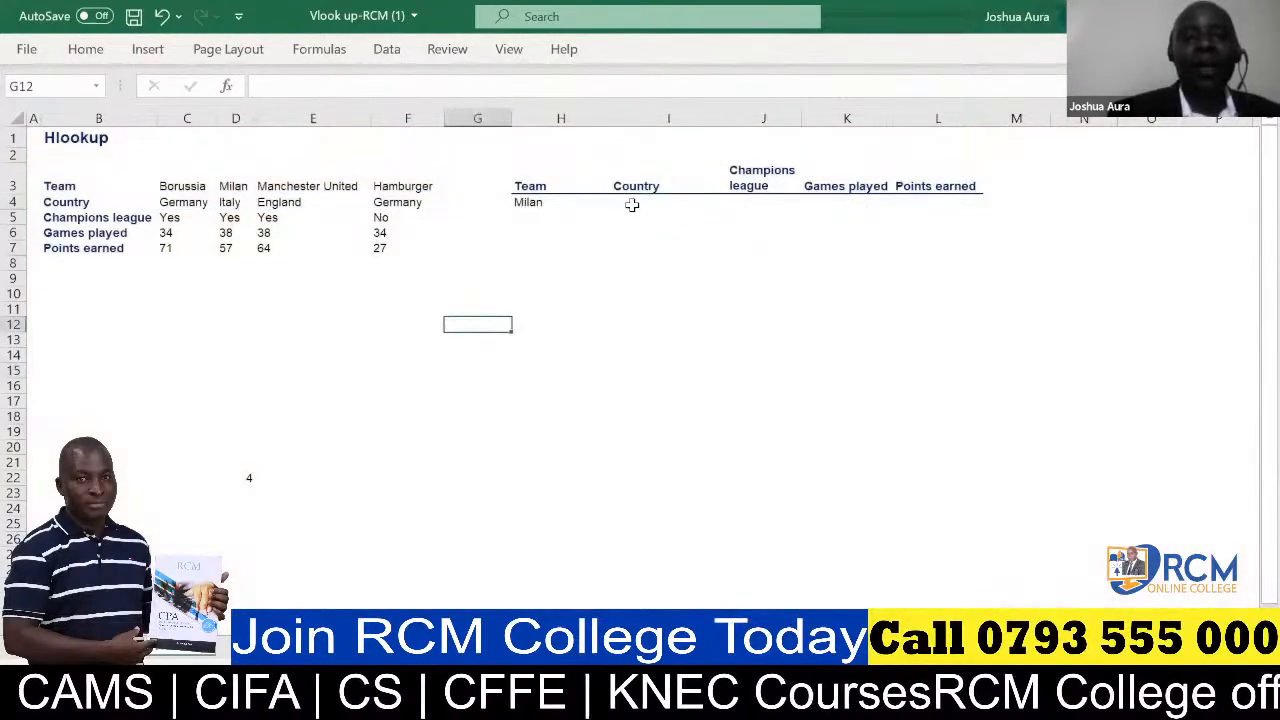
left_click(636, 203)
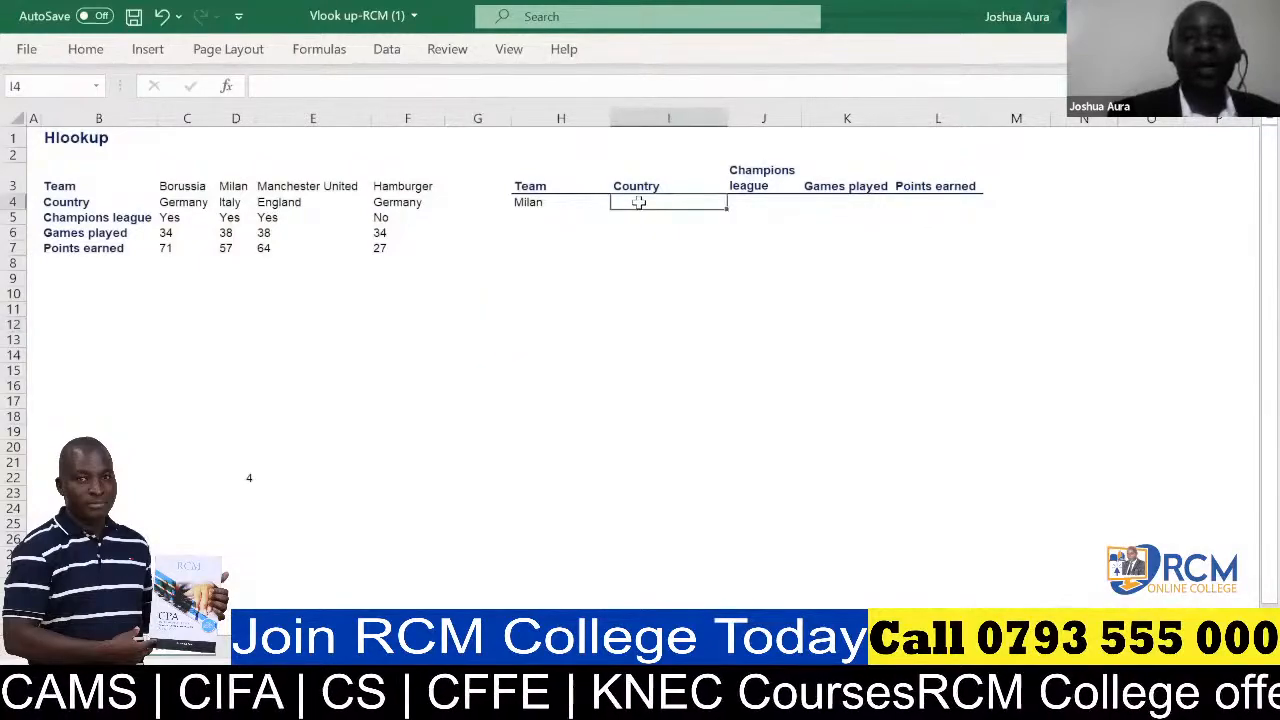
type("=")
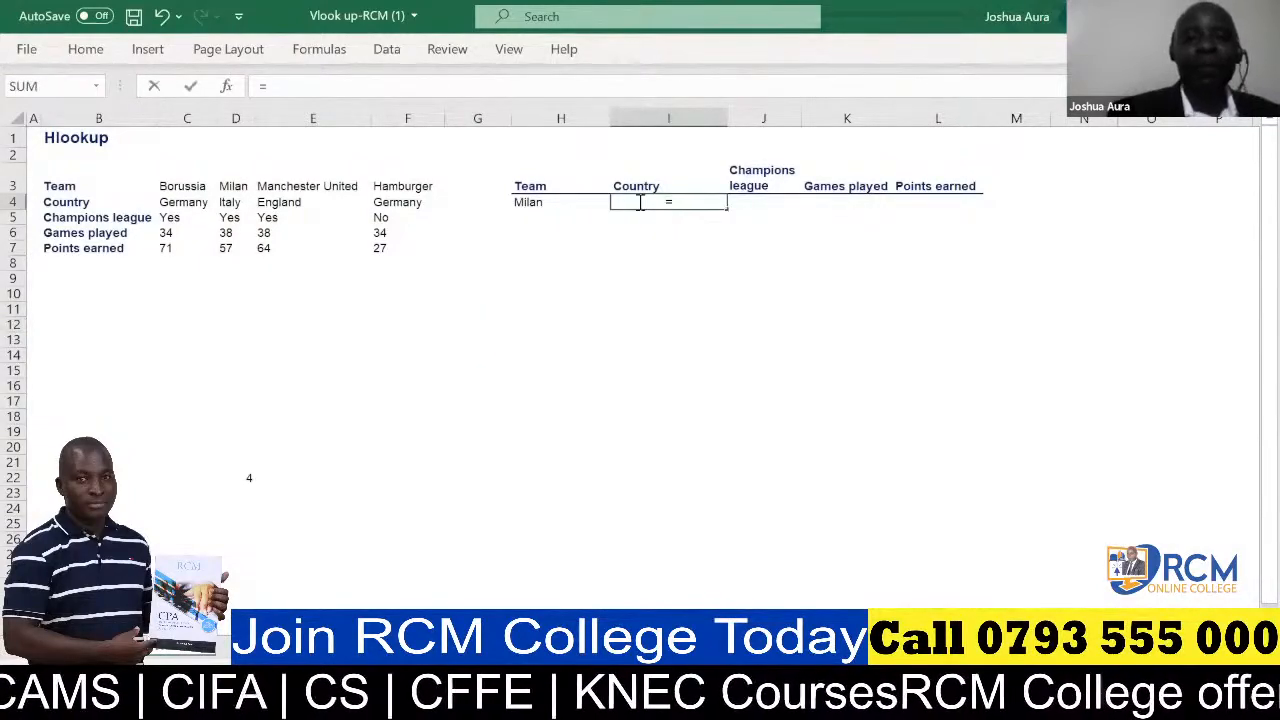
left_click(82, 55)
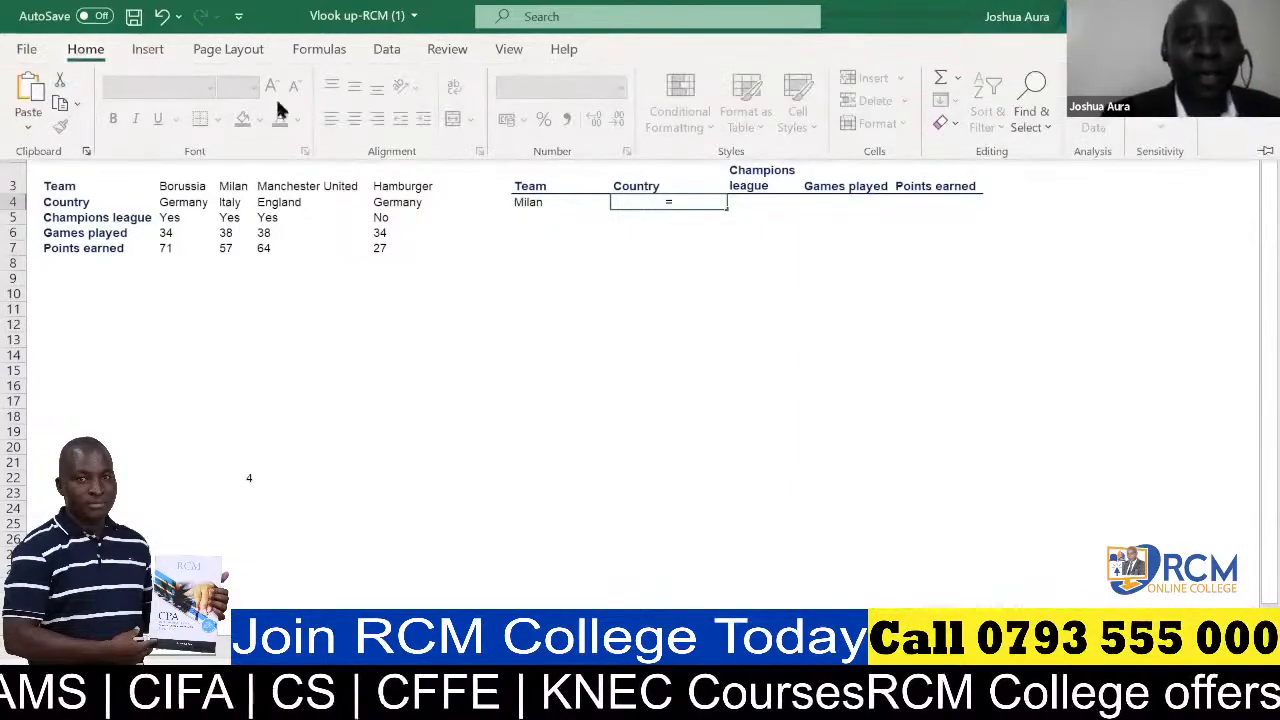
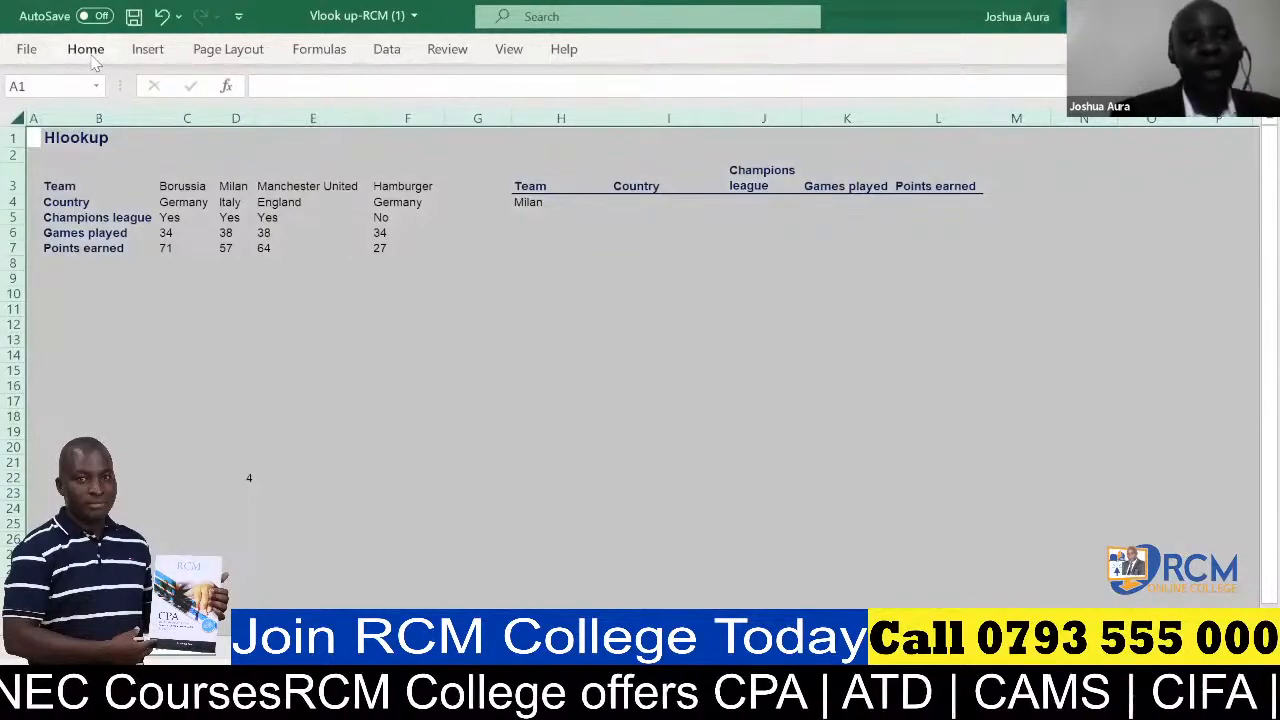
Step: Apply all borders to every cell of the worksheet
left_click(86, 50)
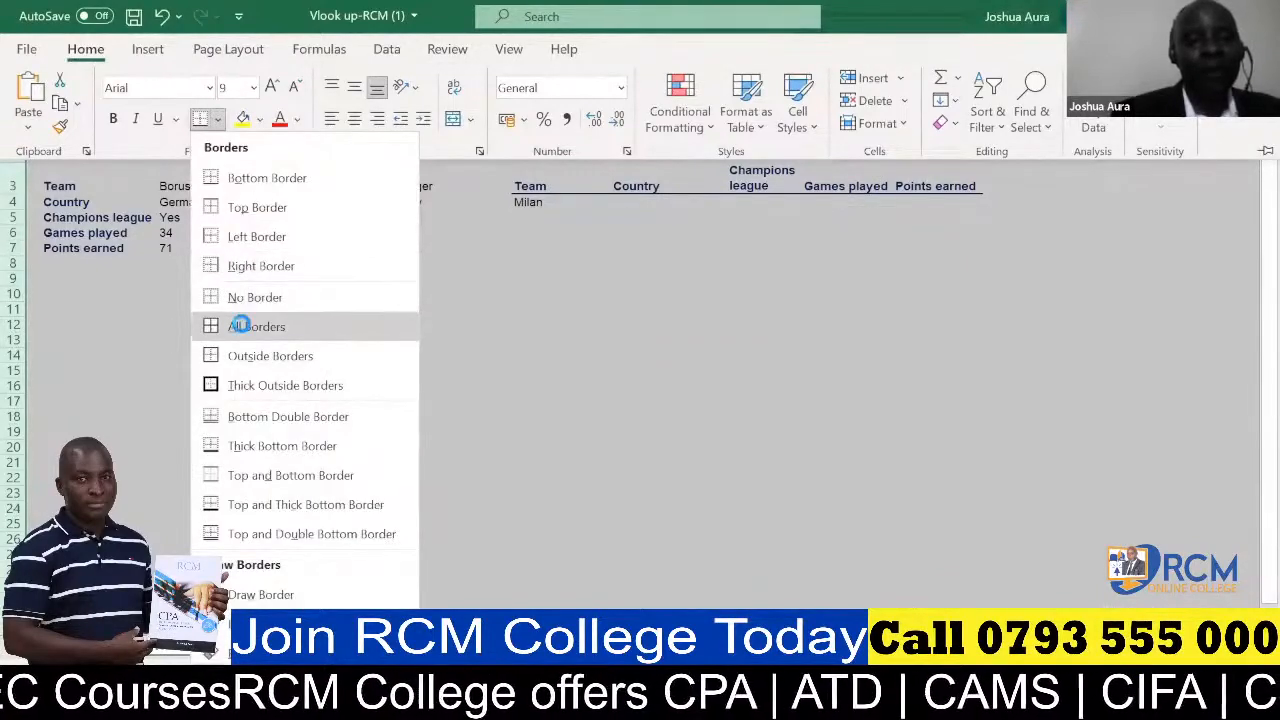
left_click(242, 325)
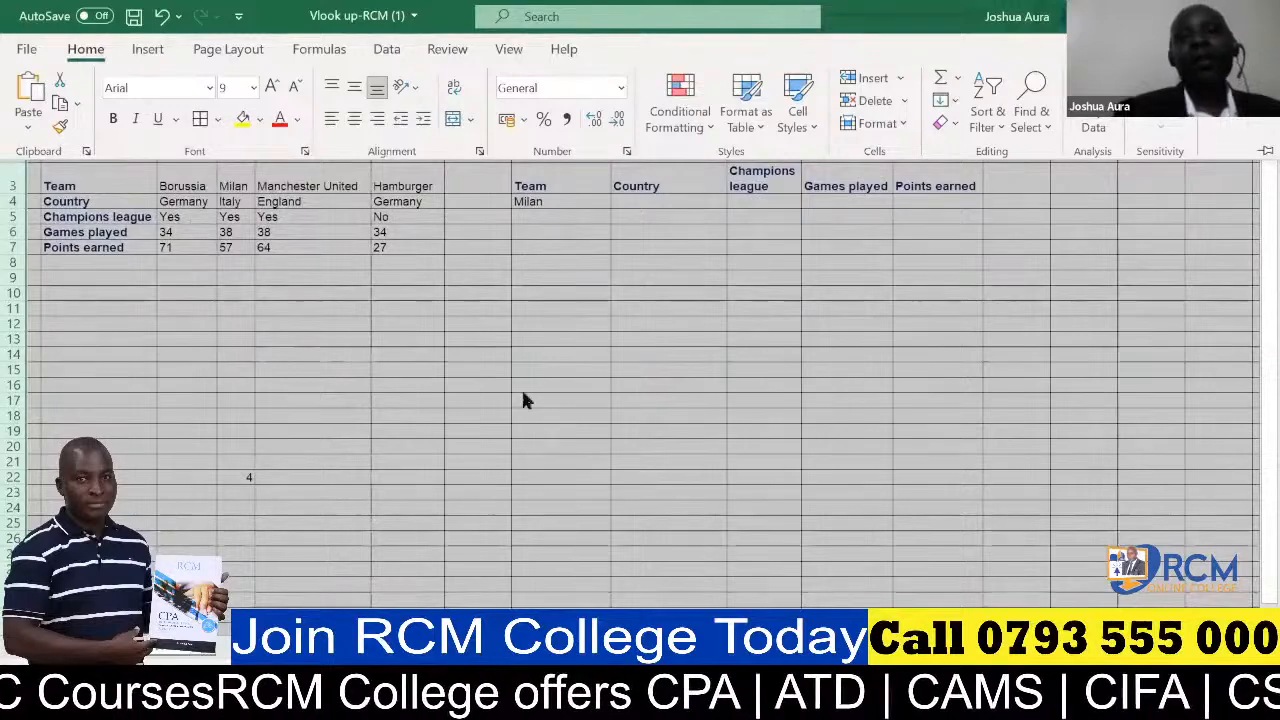
Step: Enter the row labels "Team" in cell H9 and "Country" in cell H10
left_click(550, 278)
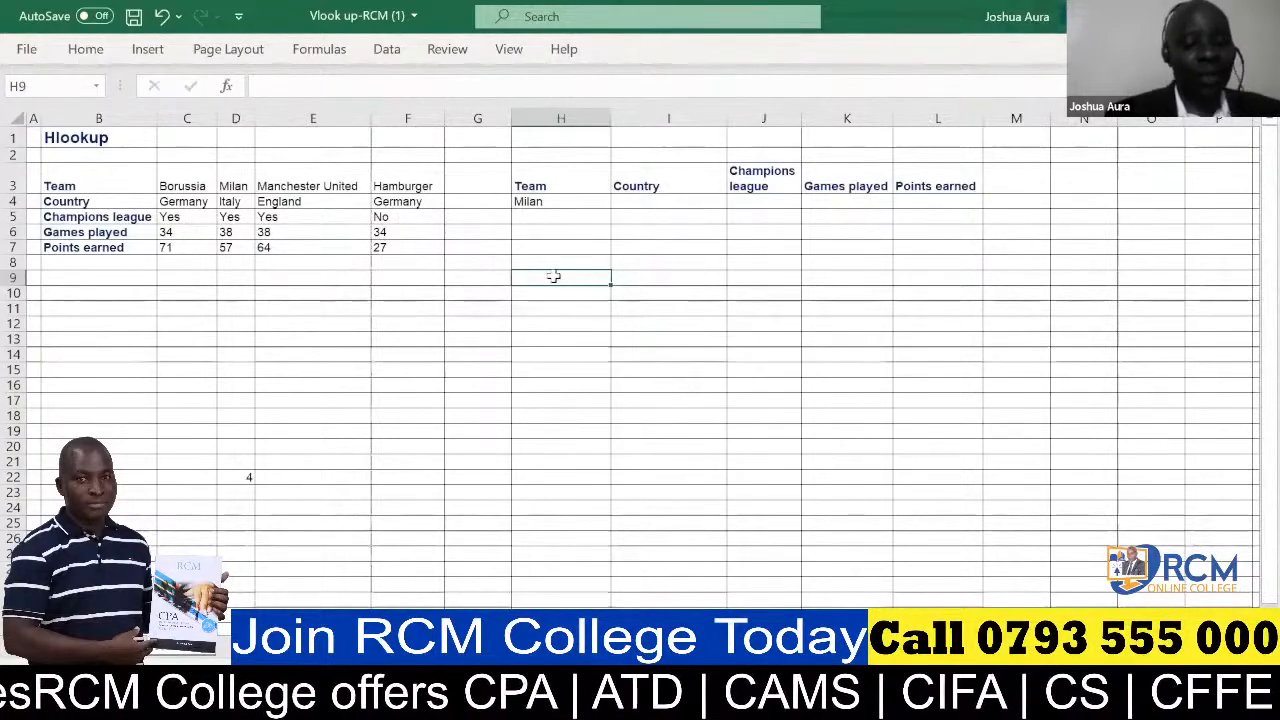
type("Tea")
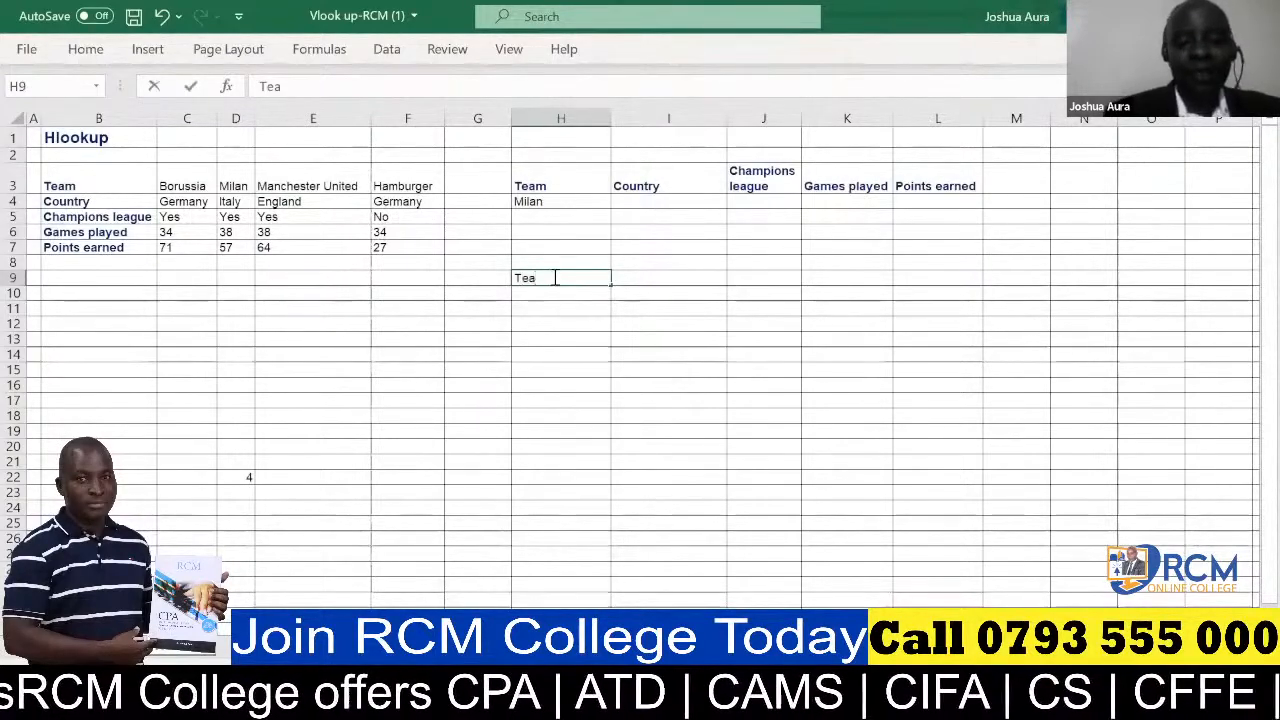
type("m")
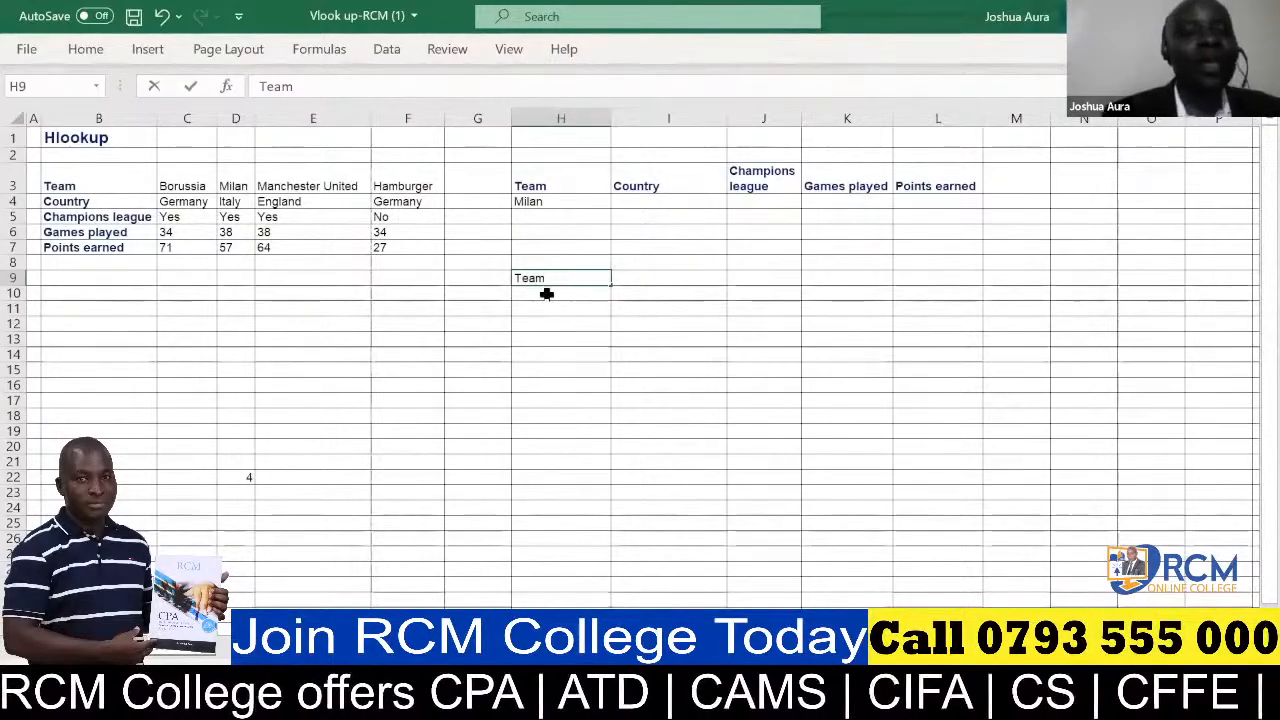
key("Return")
type("Co")
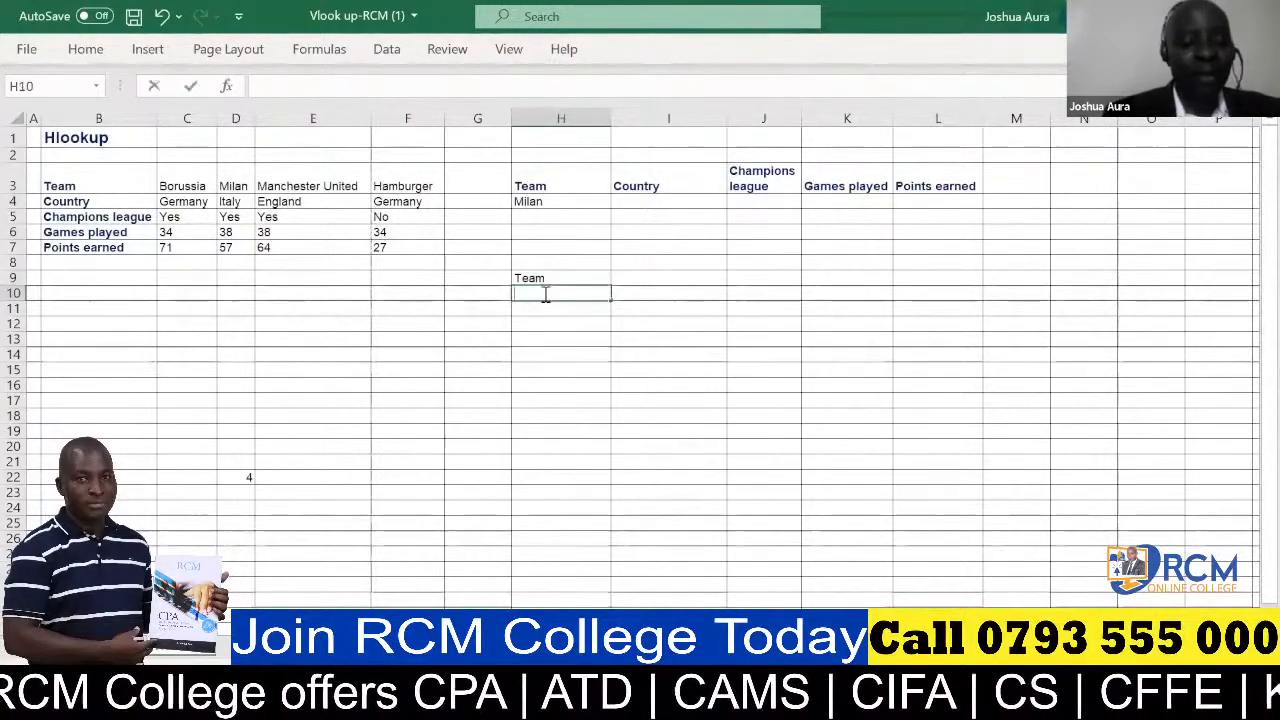
type("untry")
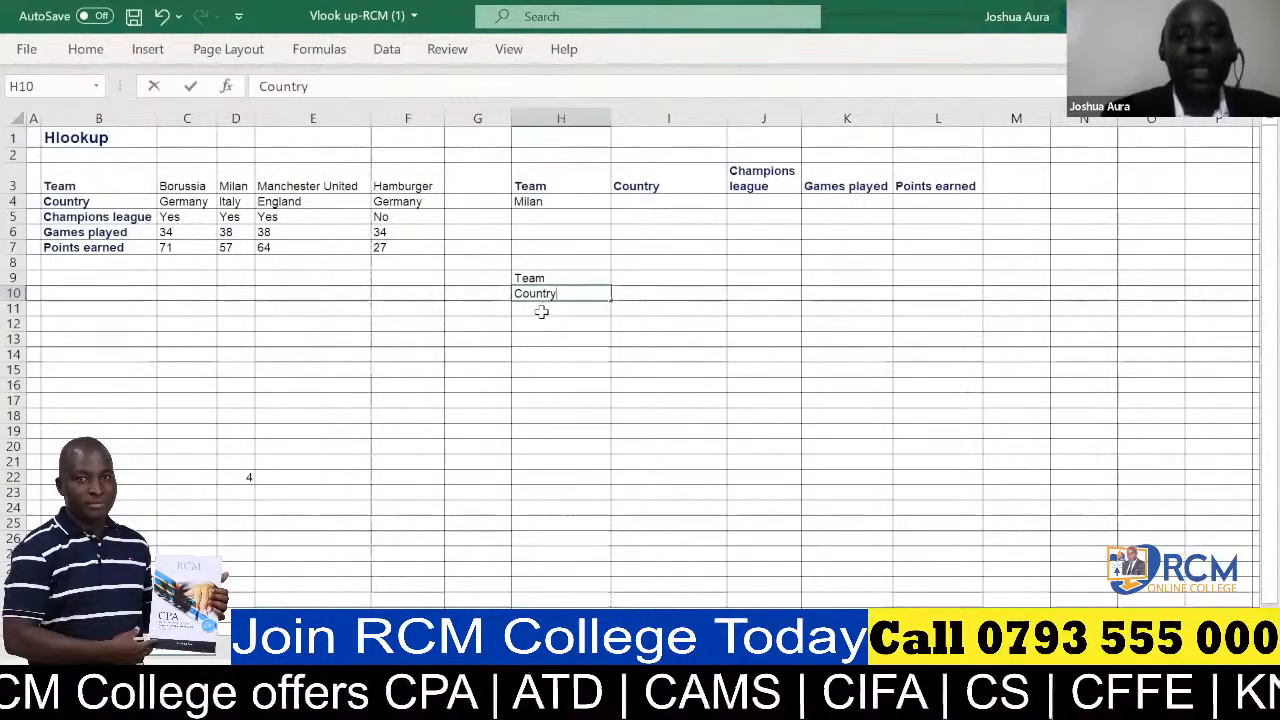
key("Return")
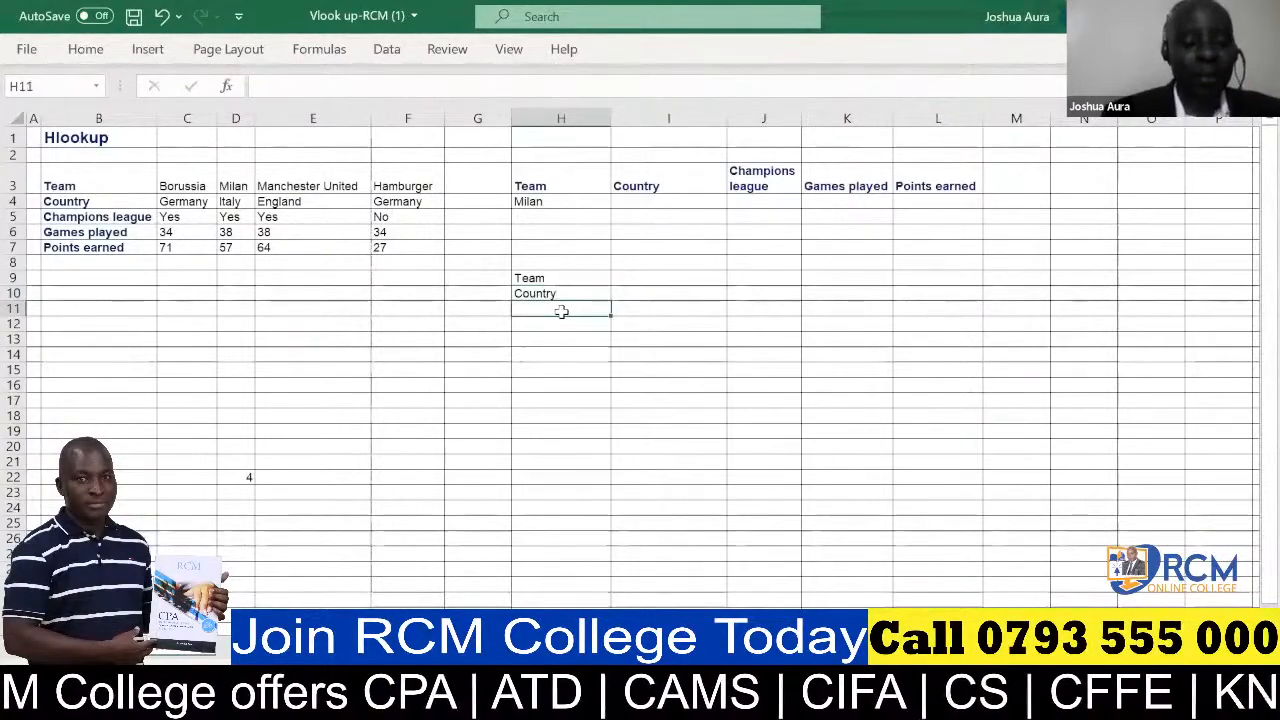
Step: Enter the row label "Champions league" in cell H11
type("Cham")
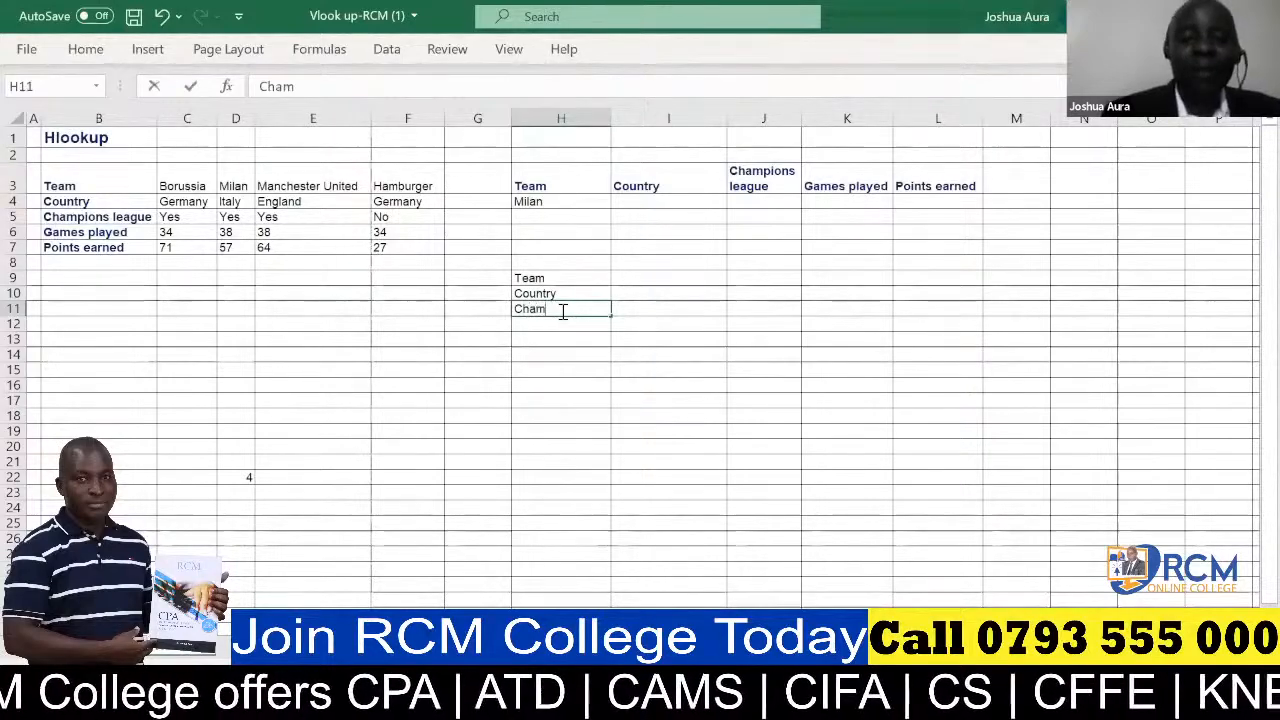
type("pion")
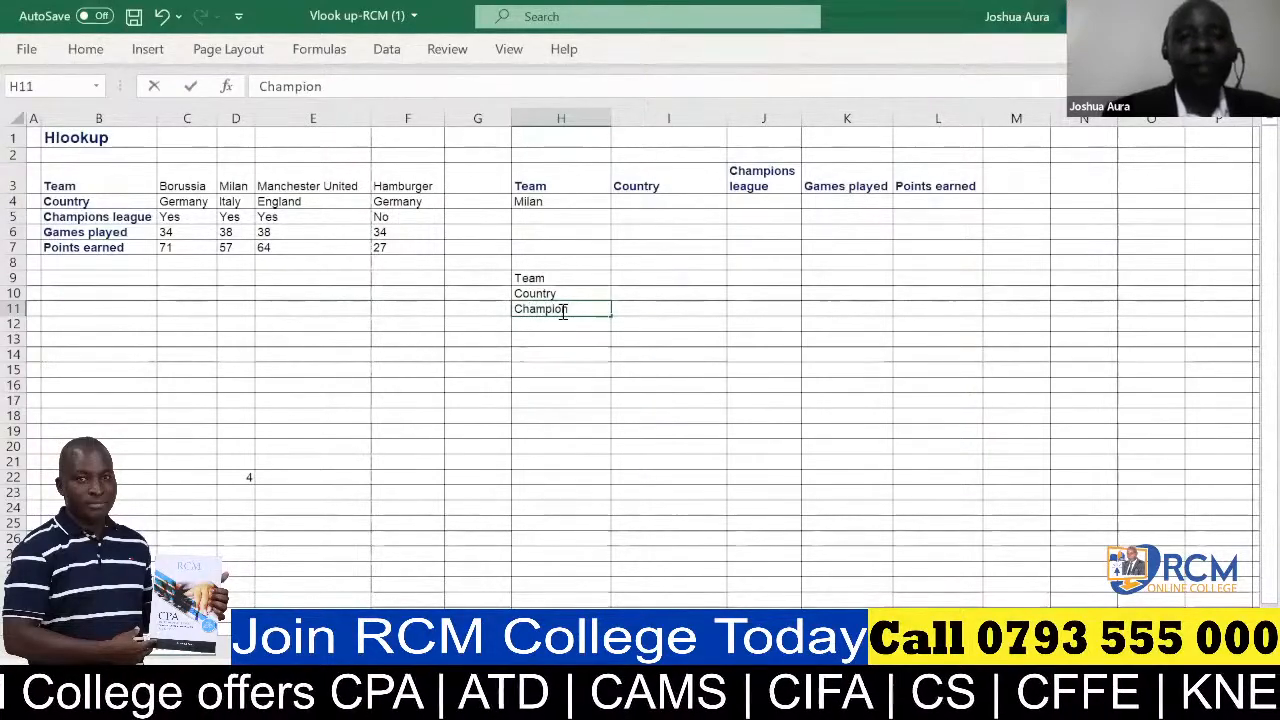
type("s lea")
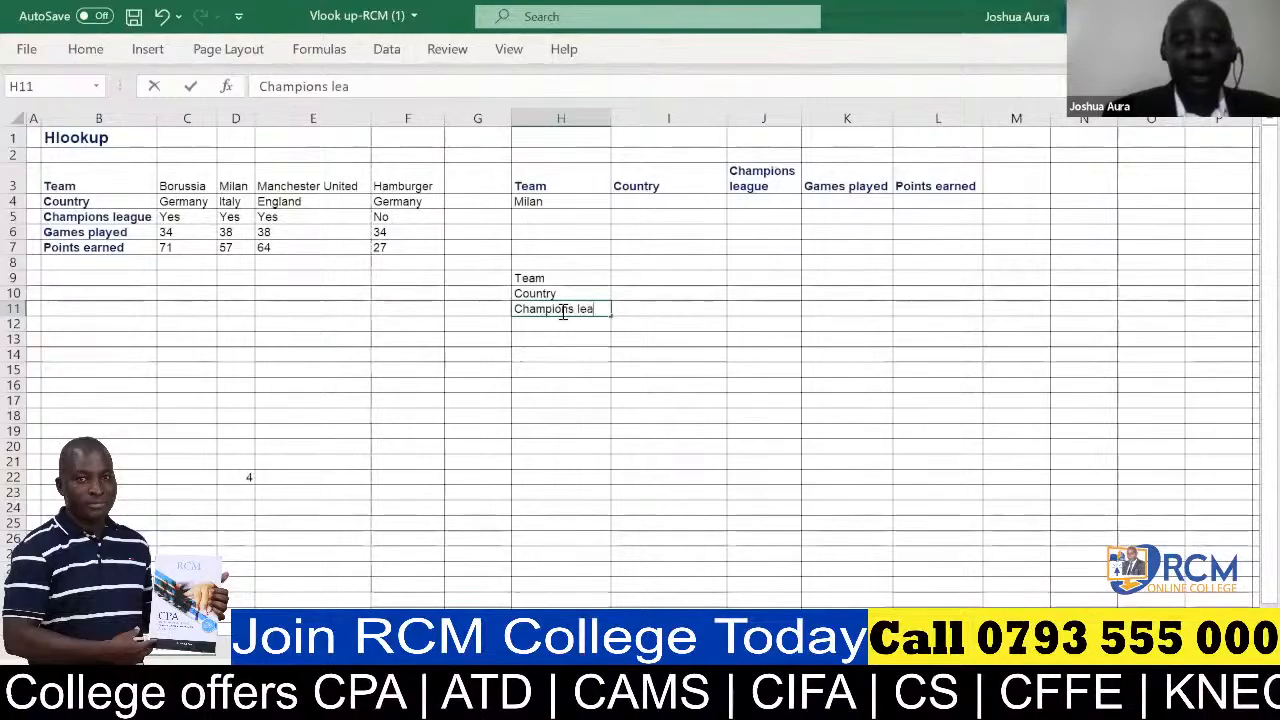
type("gue")
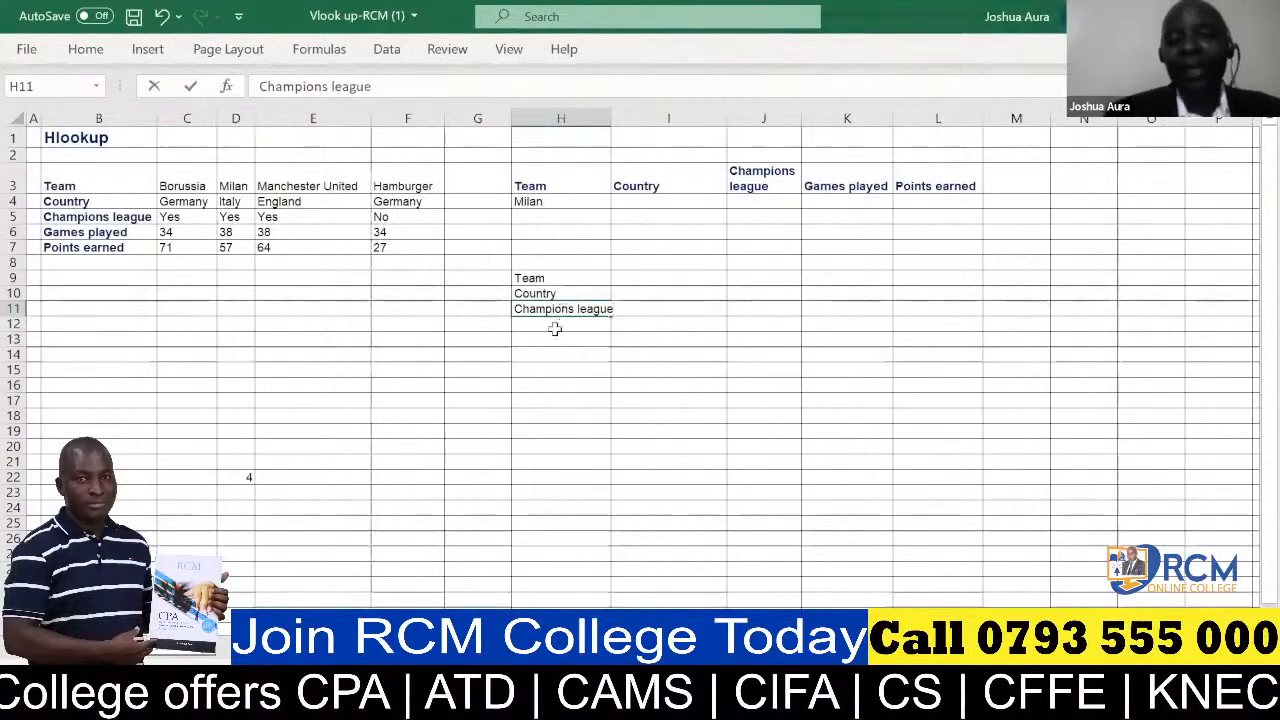
key("Return")
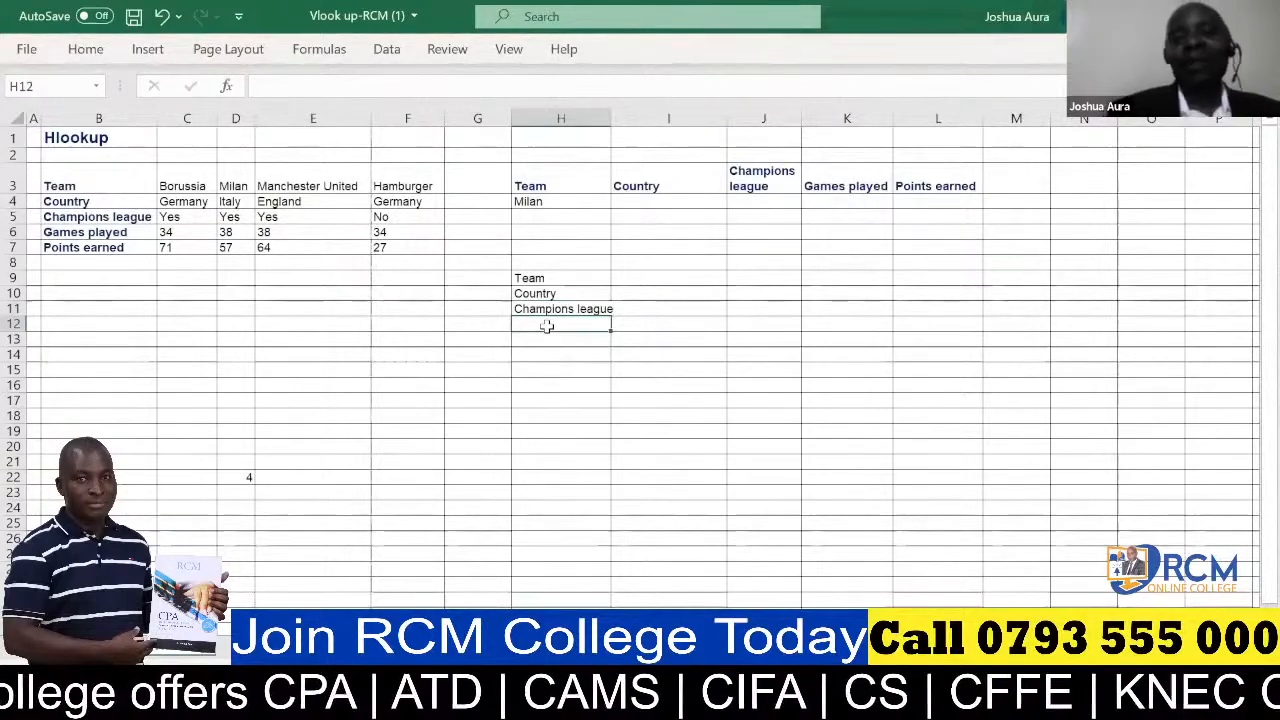
Step: Enter the row labels "Games played" in cell H12 and "Points earned" in cell H13
type("G")
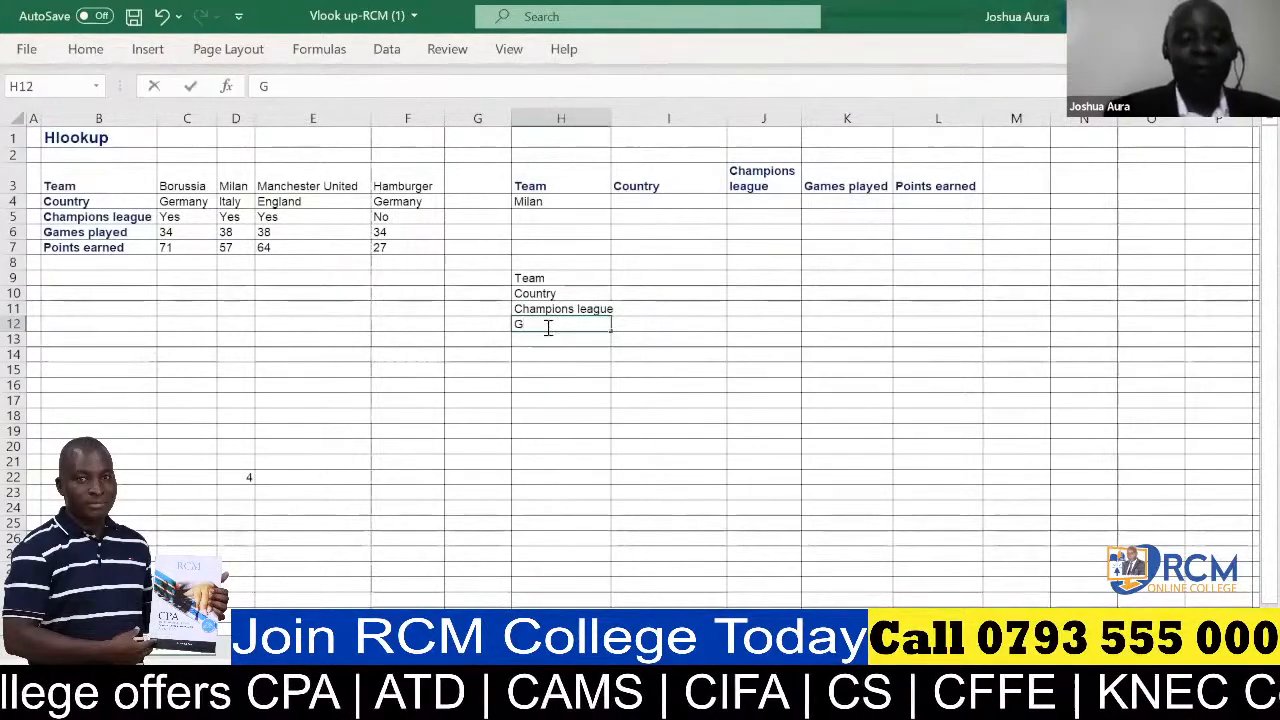
type("ames")
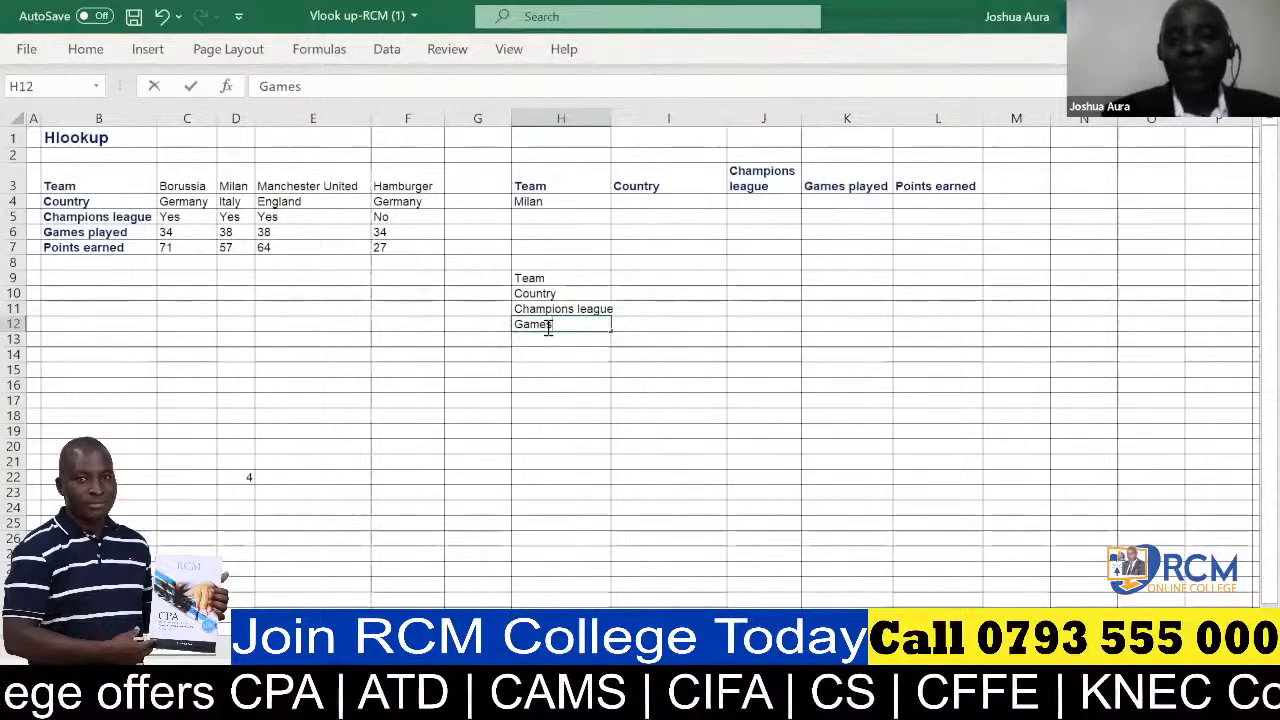
type(" played")
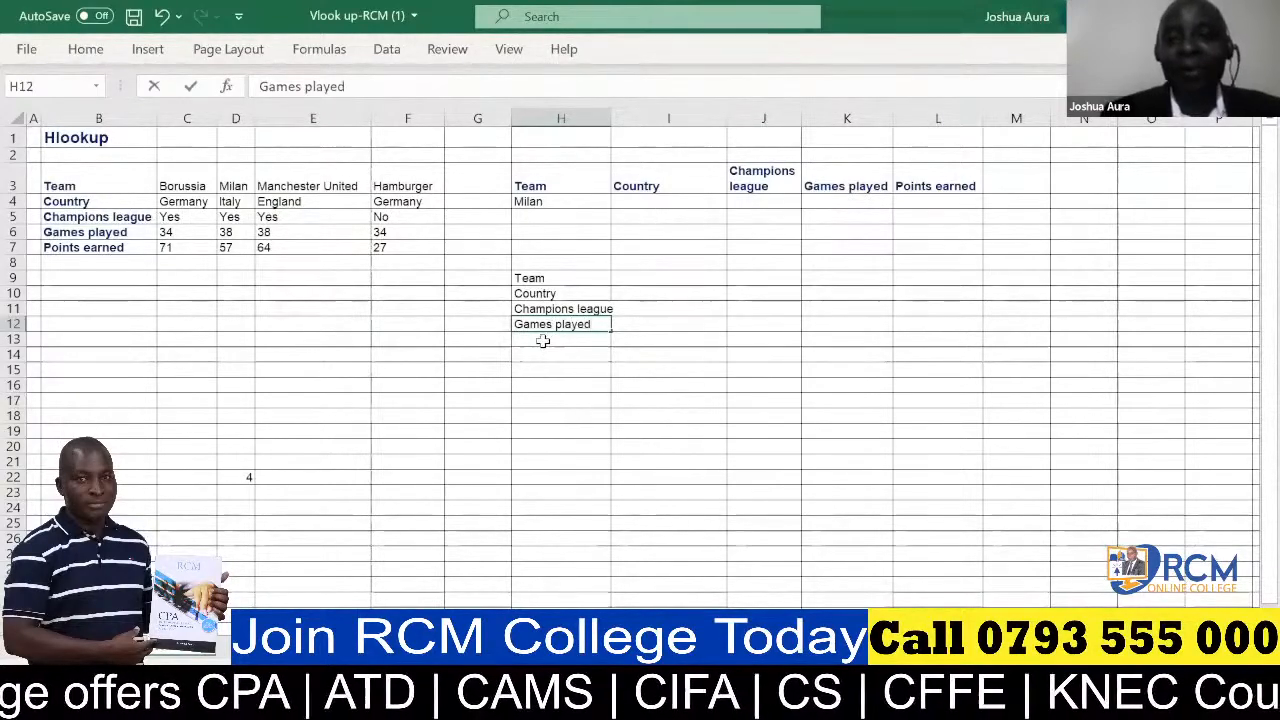
key("Return")
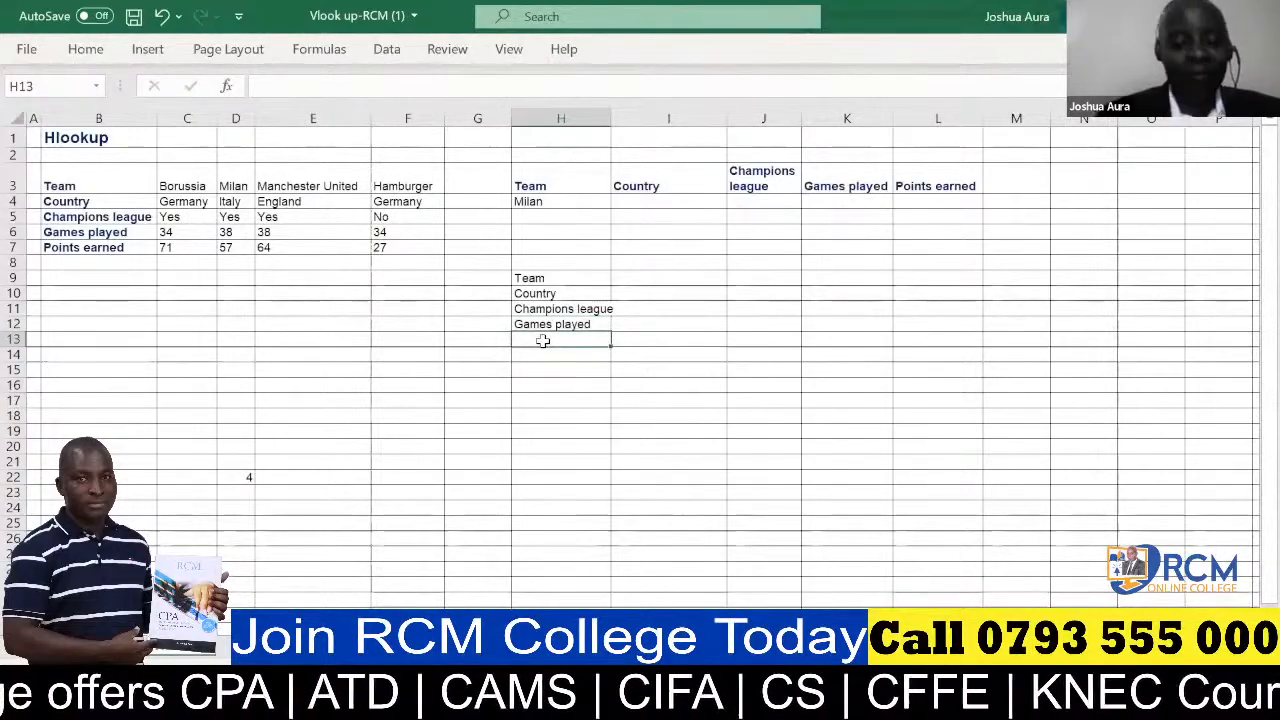
type("Point")
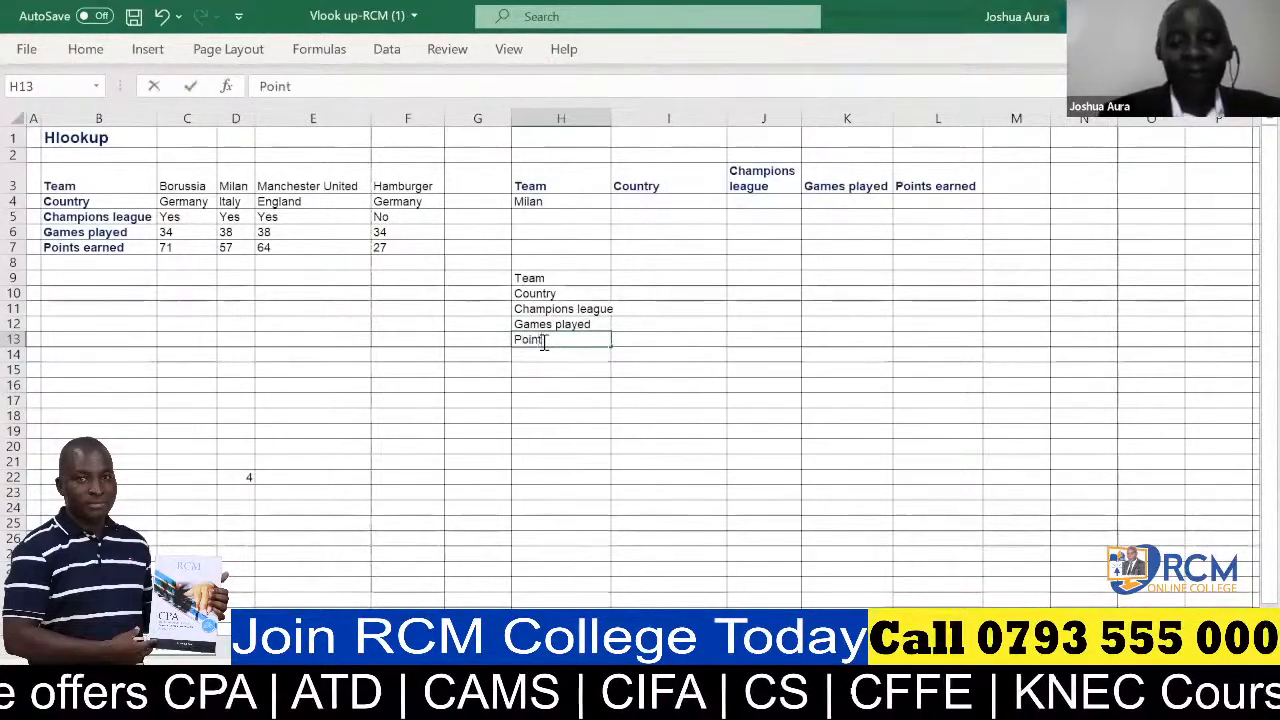
type("s ear")
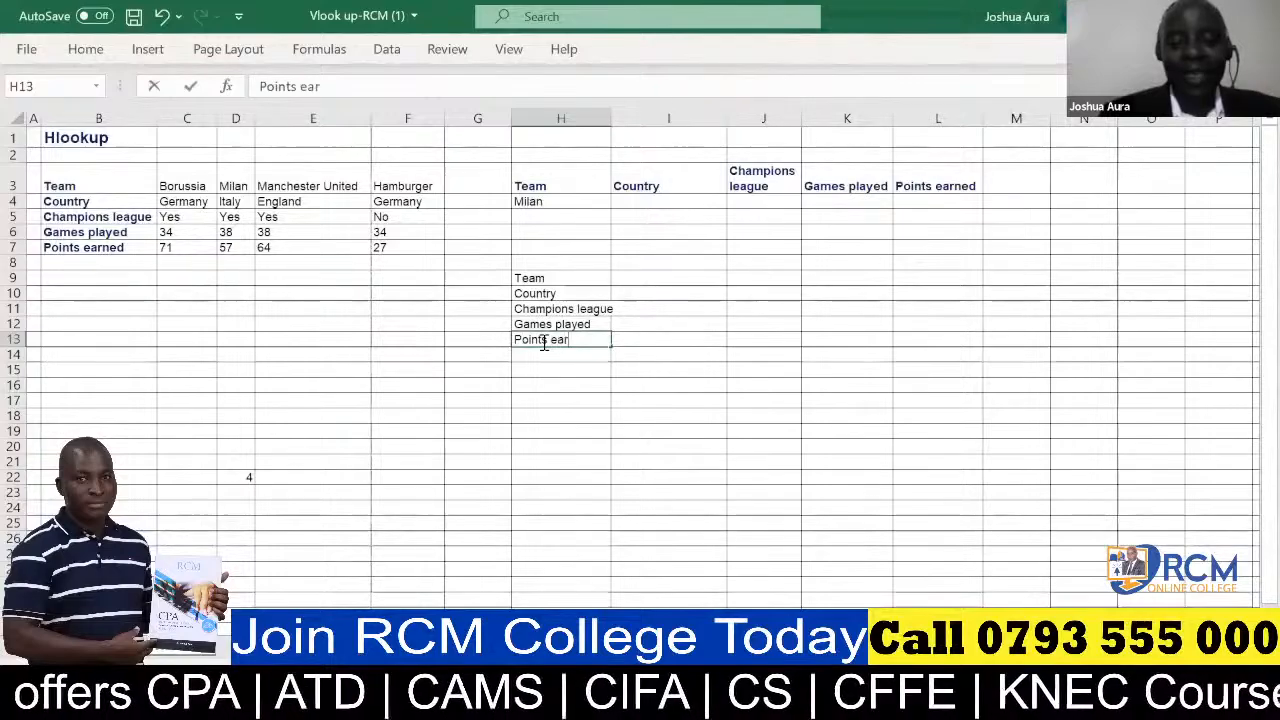
type("ned")
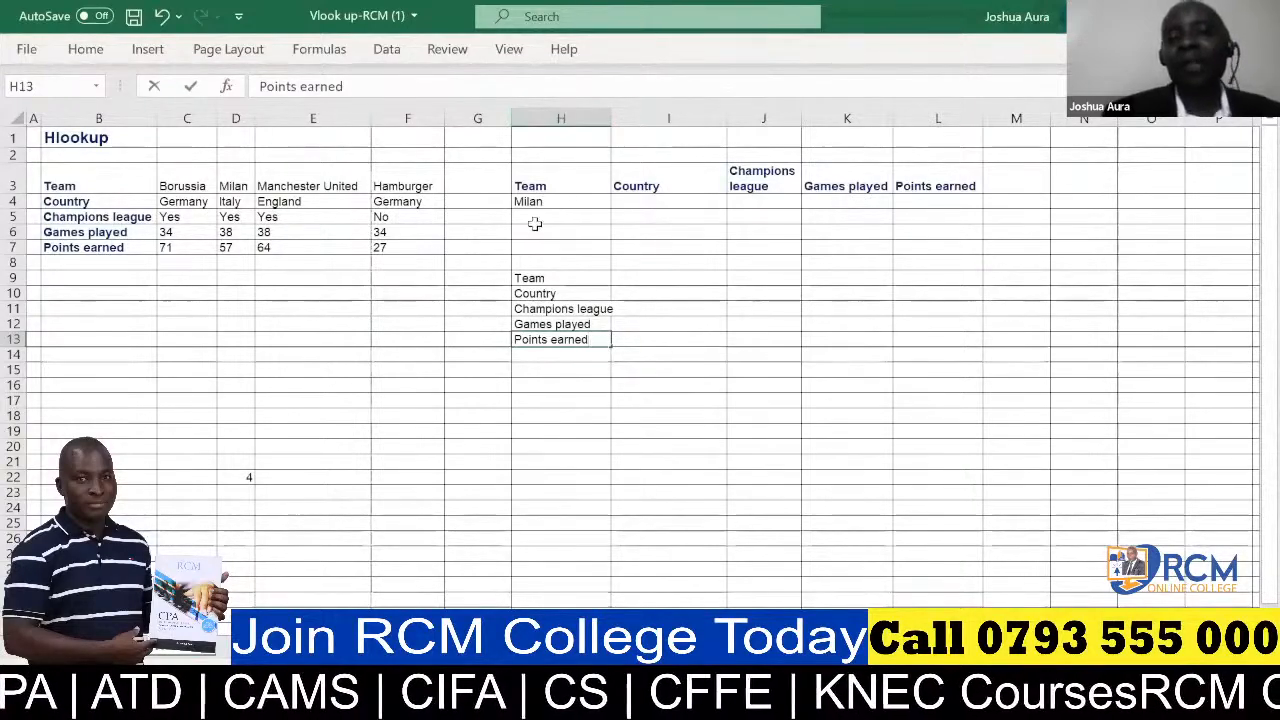
Step: Enter "Milan" as the team to look up in cell I9
left_click(649, 279)
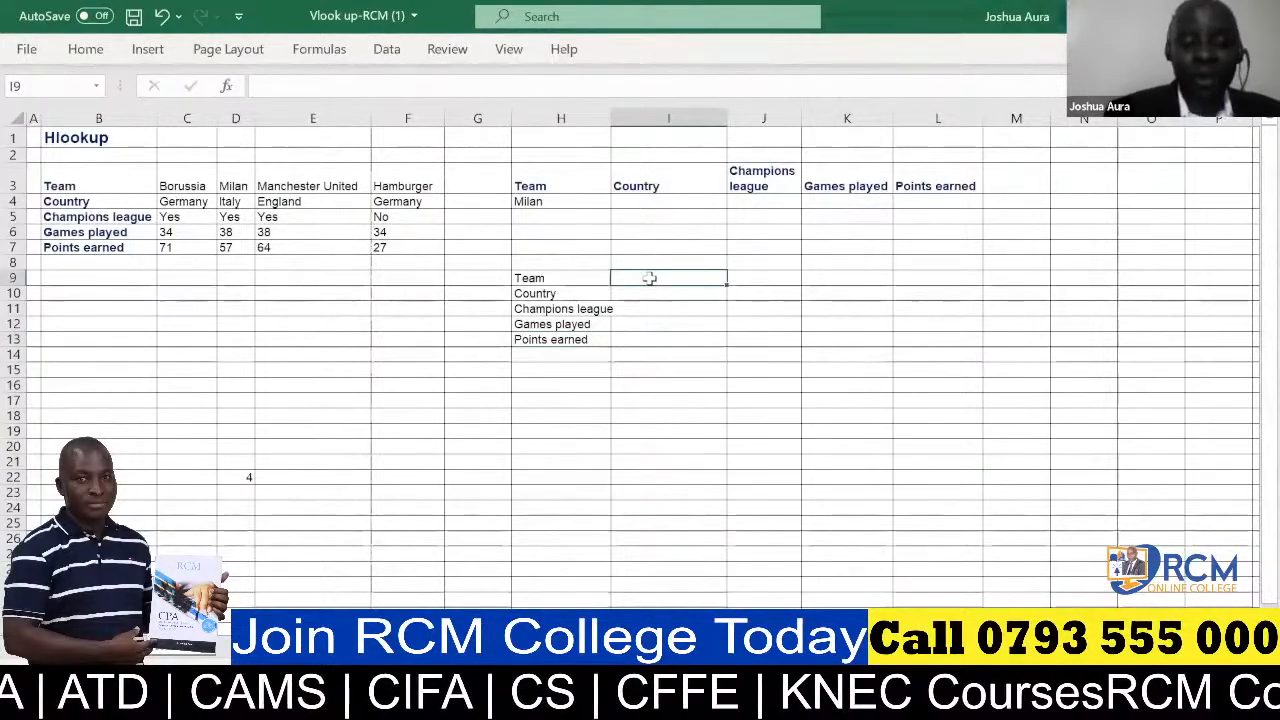
type("Mila")
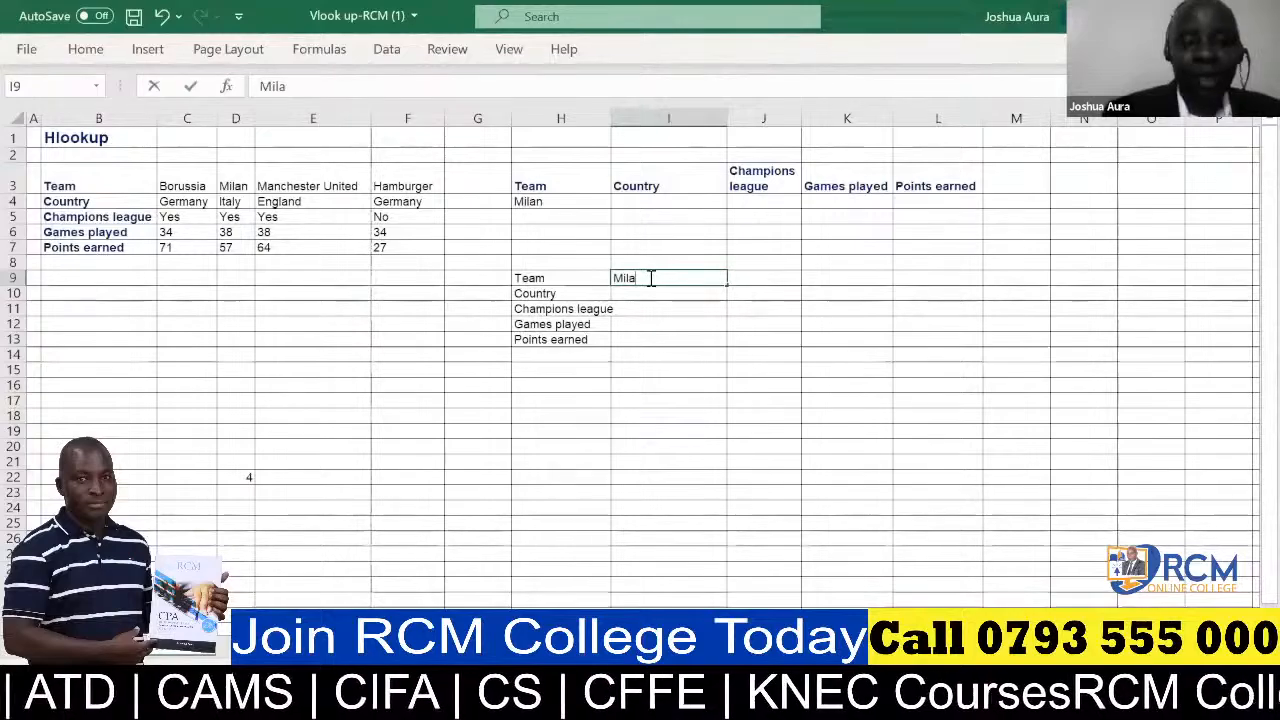
type("n")
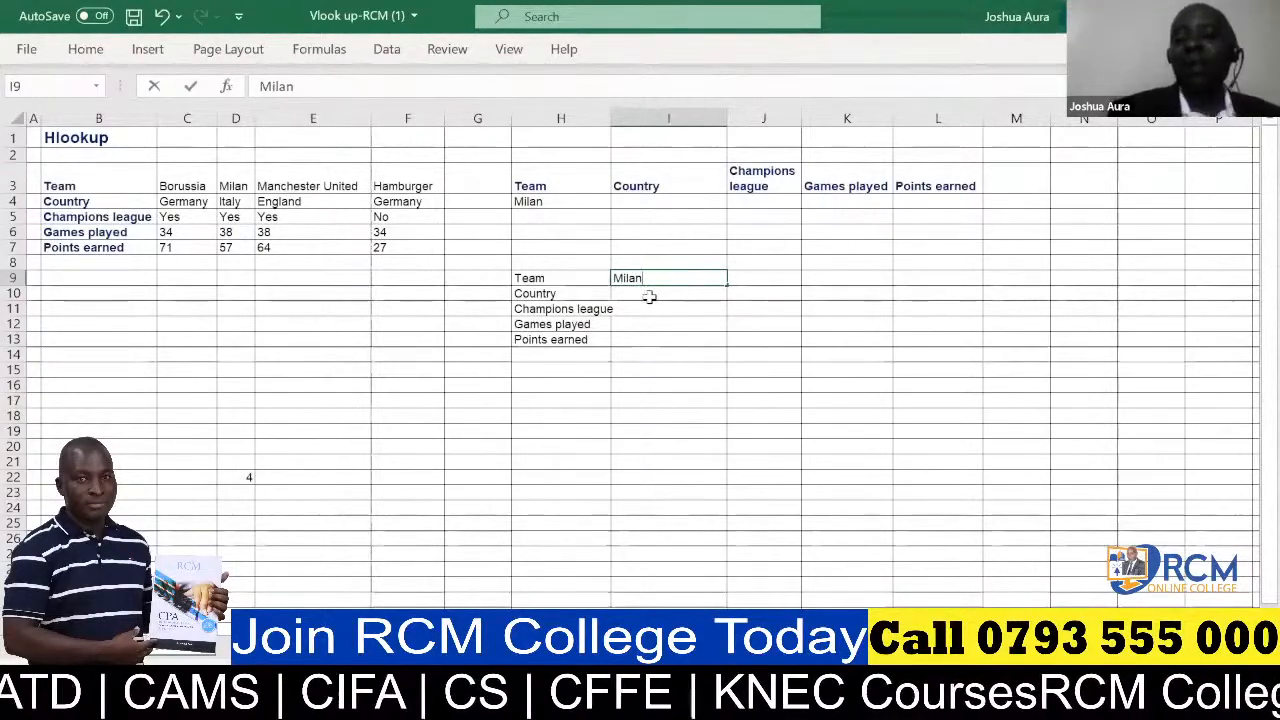
left_click(648, 297)
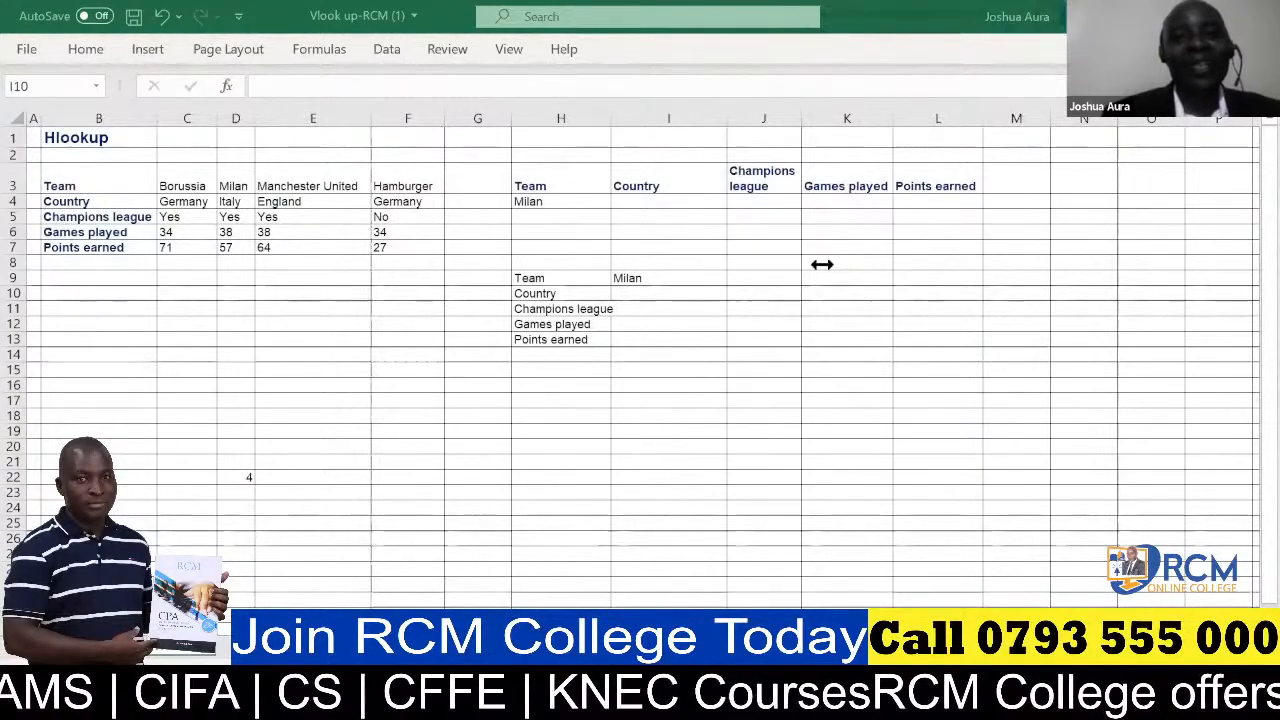
Step: Start an INDEX formula in cell I10 with the column-locked Country row $C4:$F4 as its array
left_click(648, 292)
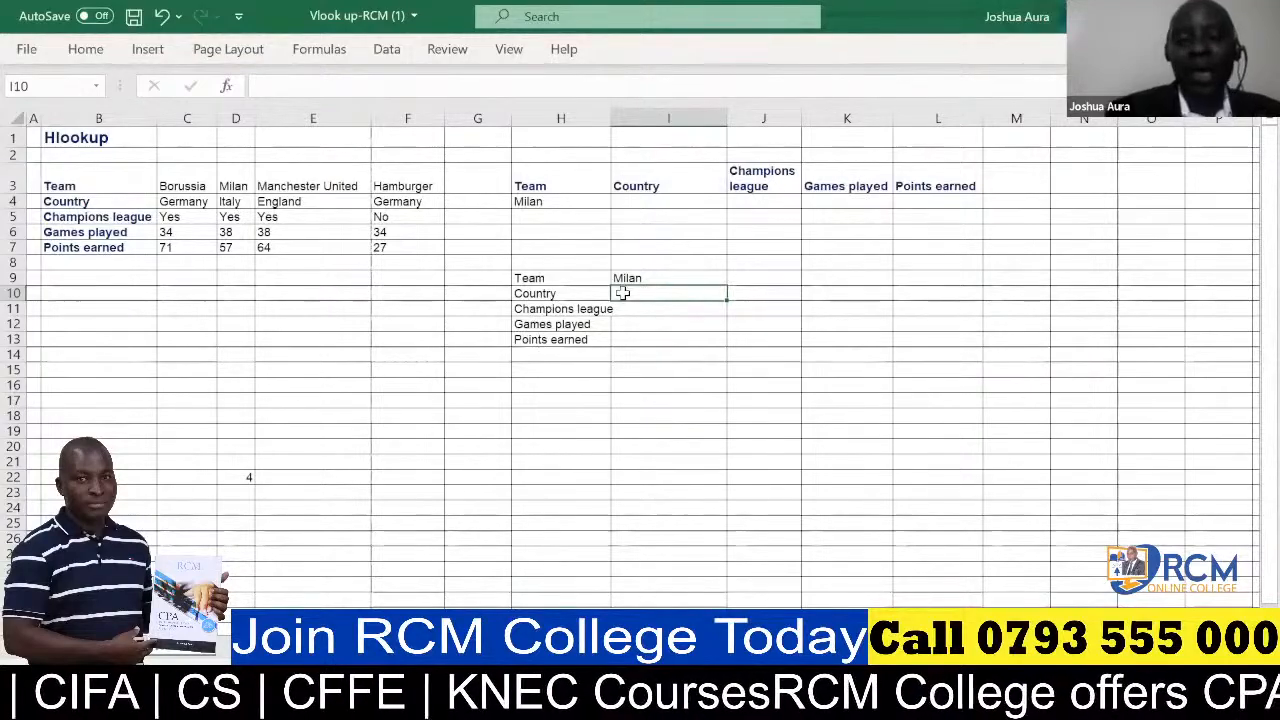
type("=")
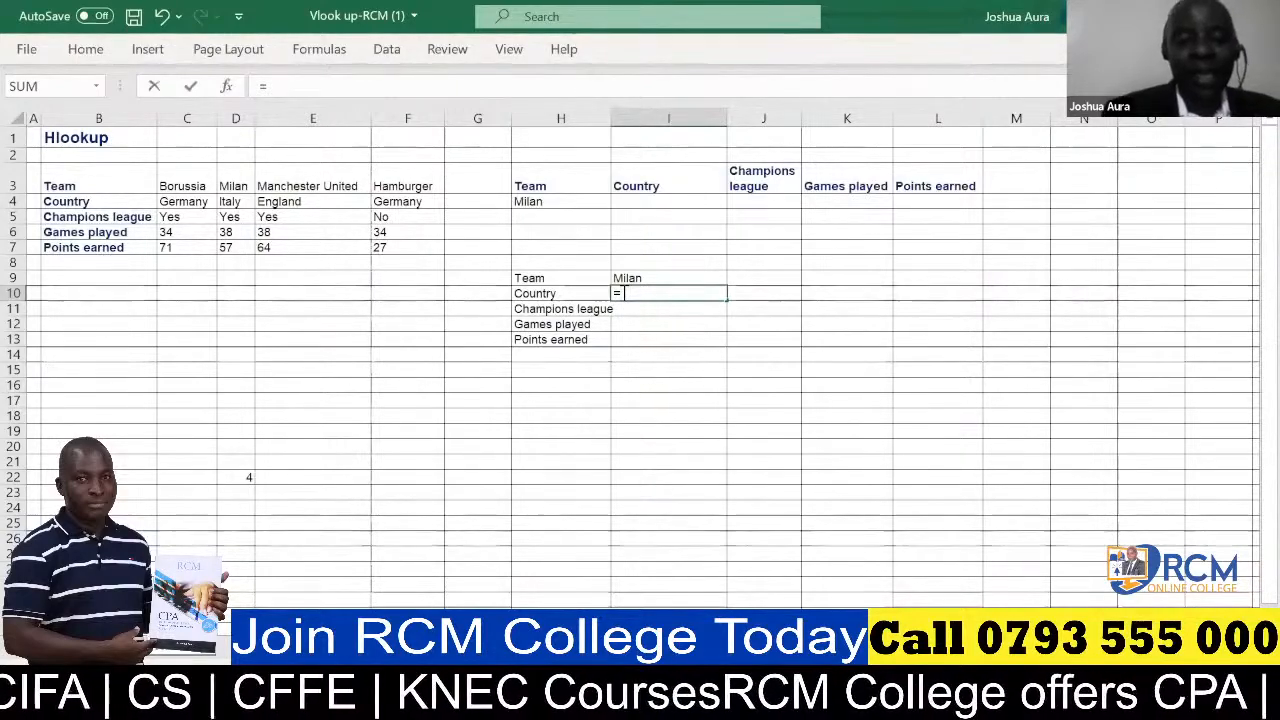
type("index")
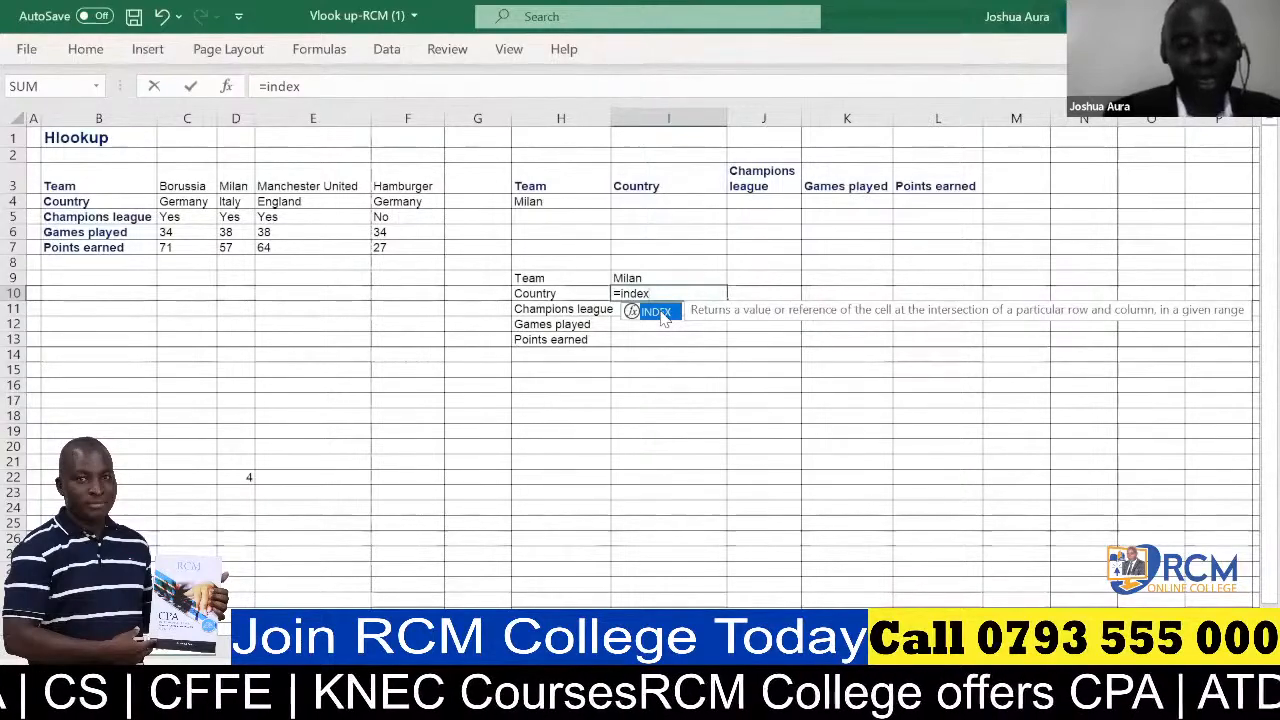
double_click(657, 312)
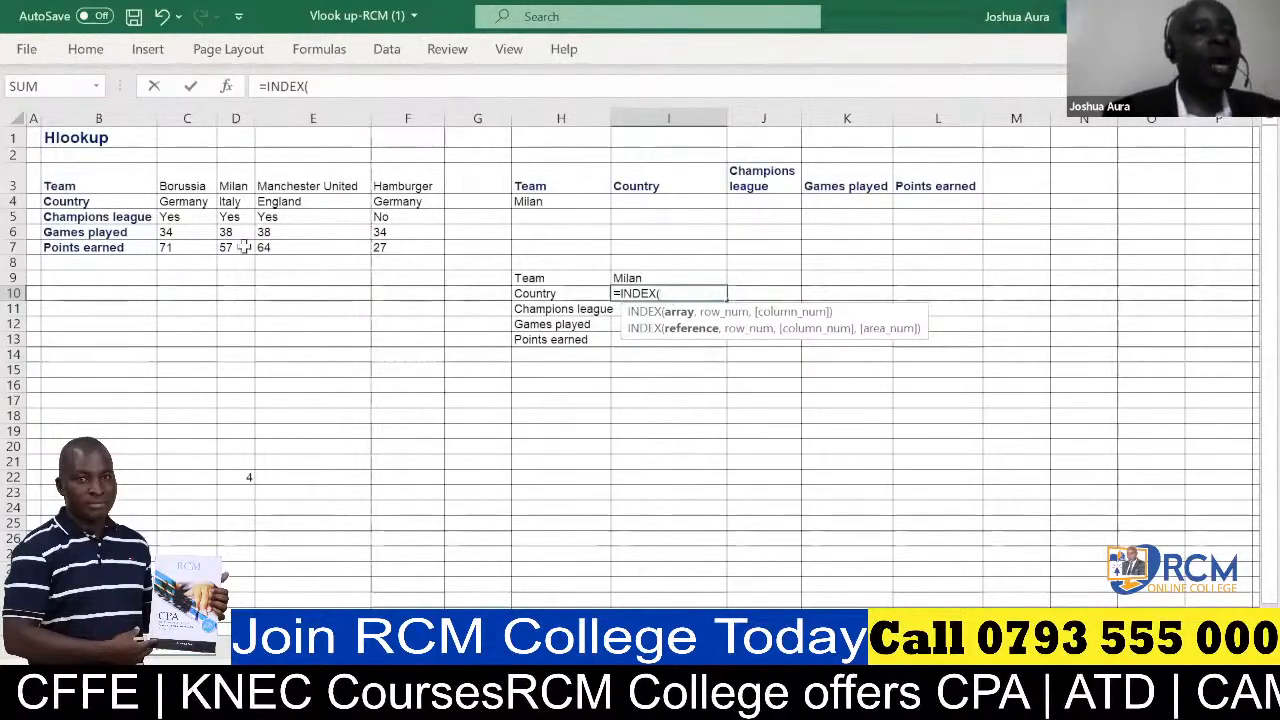
left_click(190, 205)
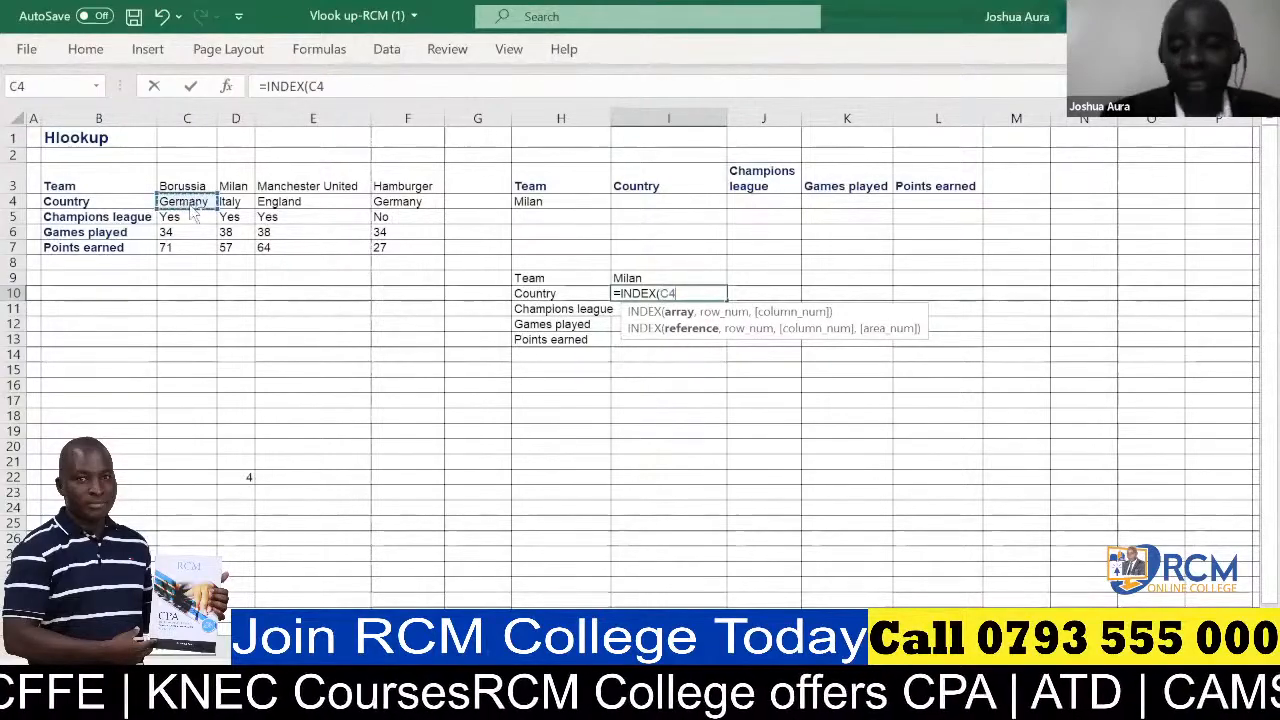
key("ctrl+shift+Right")
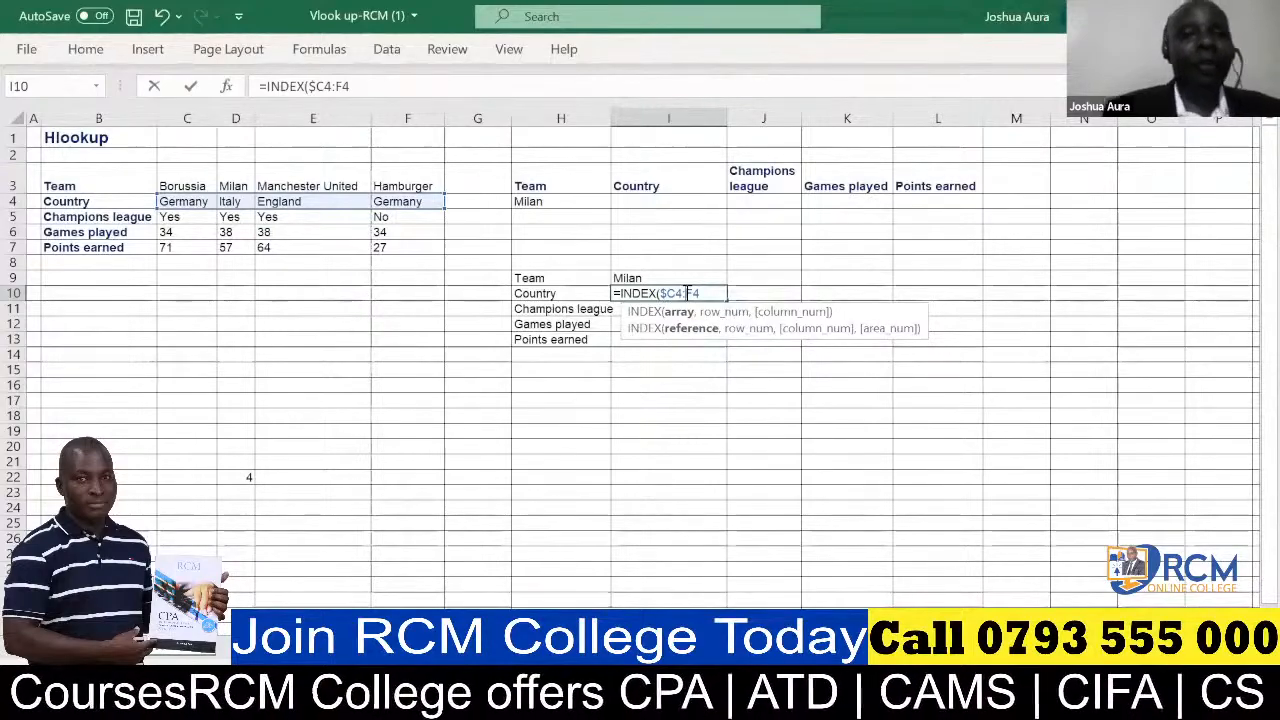
type("$")
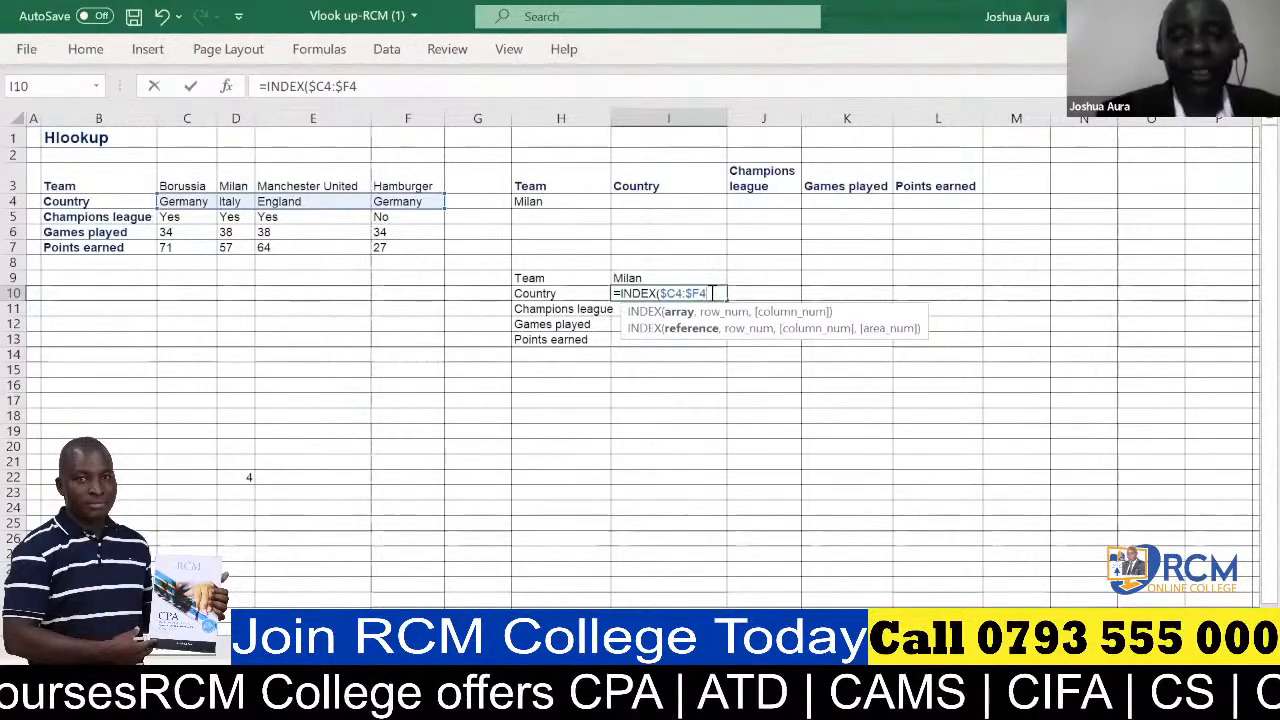
type(",")
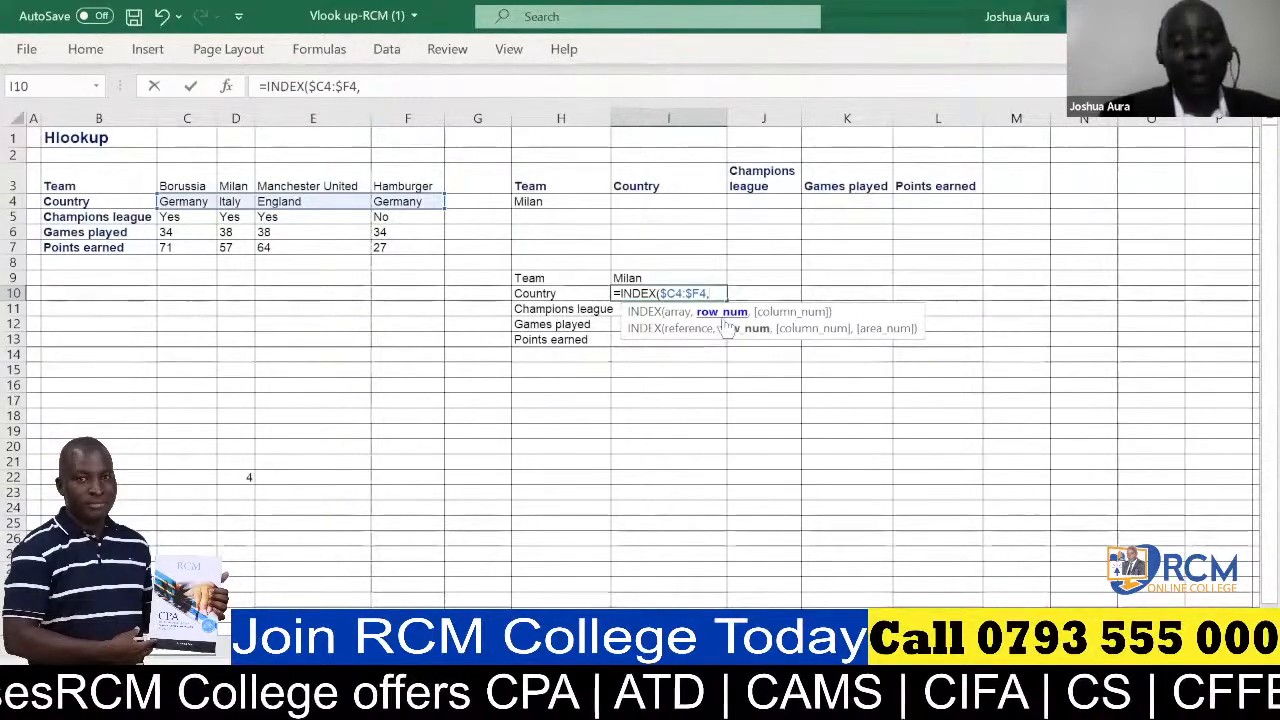
Step: Nest a MATCH function as the second INDEX argument, with the row-locked team cell I$9 as its lookup value
type("ma")
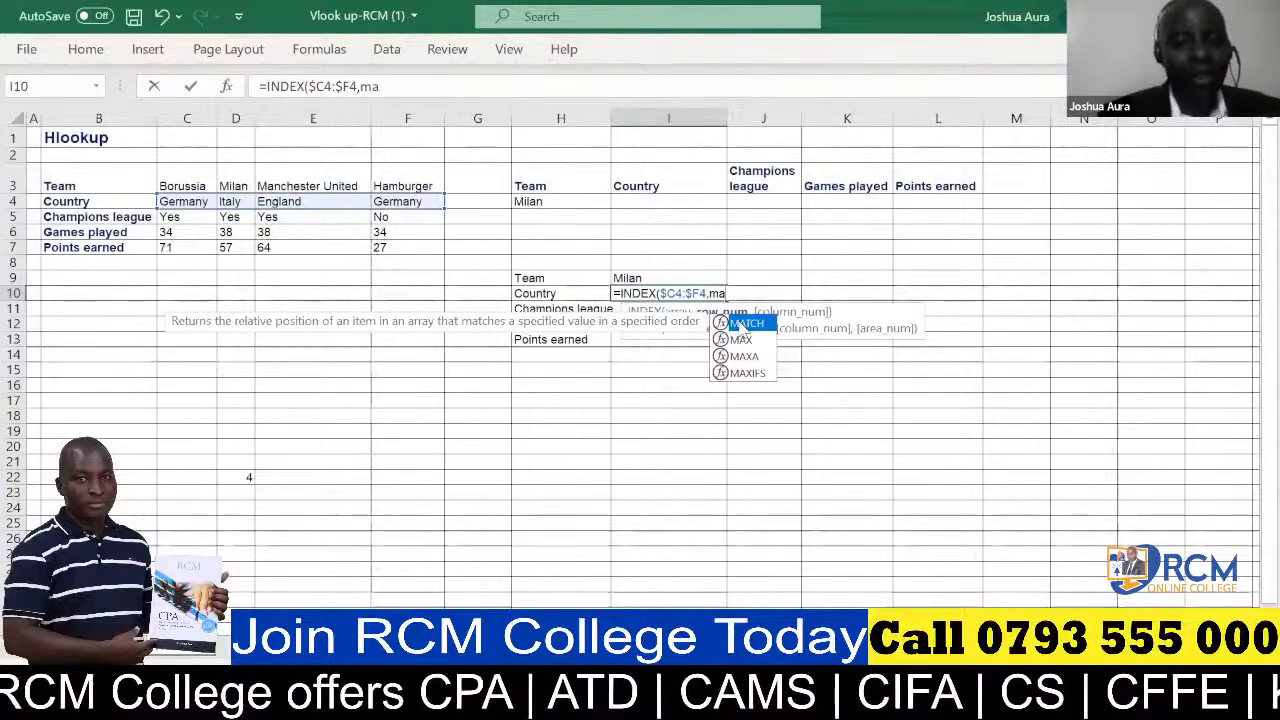
double_click(741, 324)
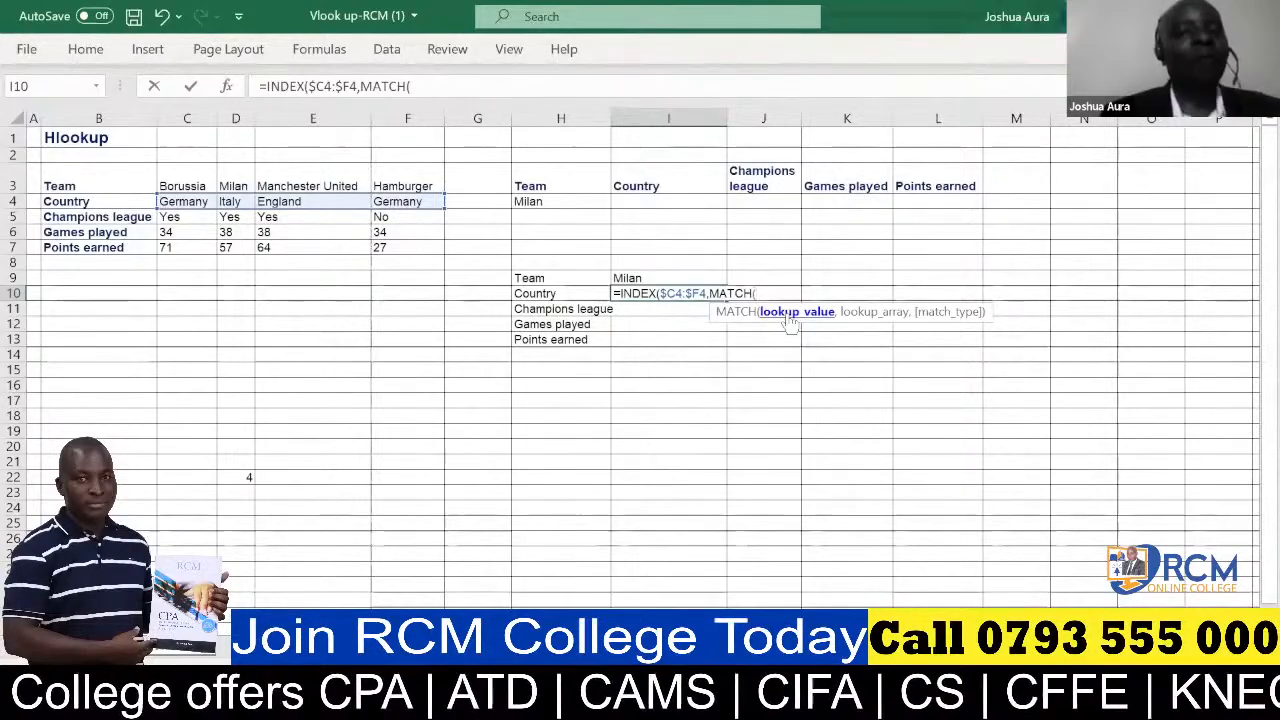
left_click(632, 279)
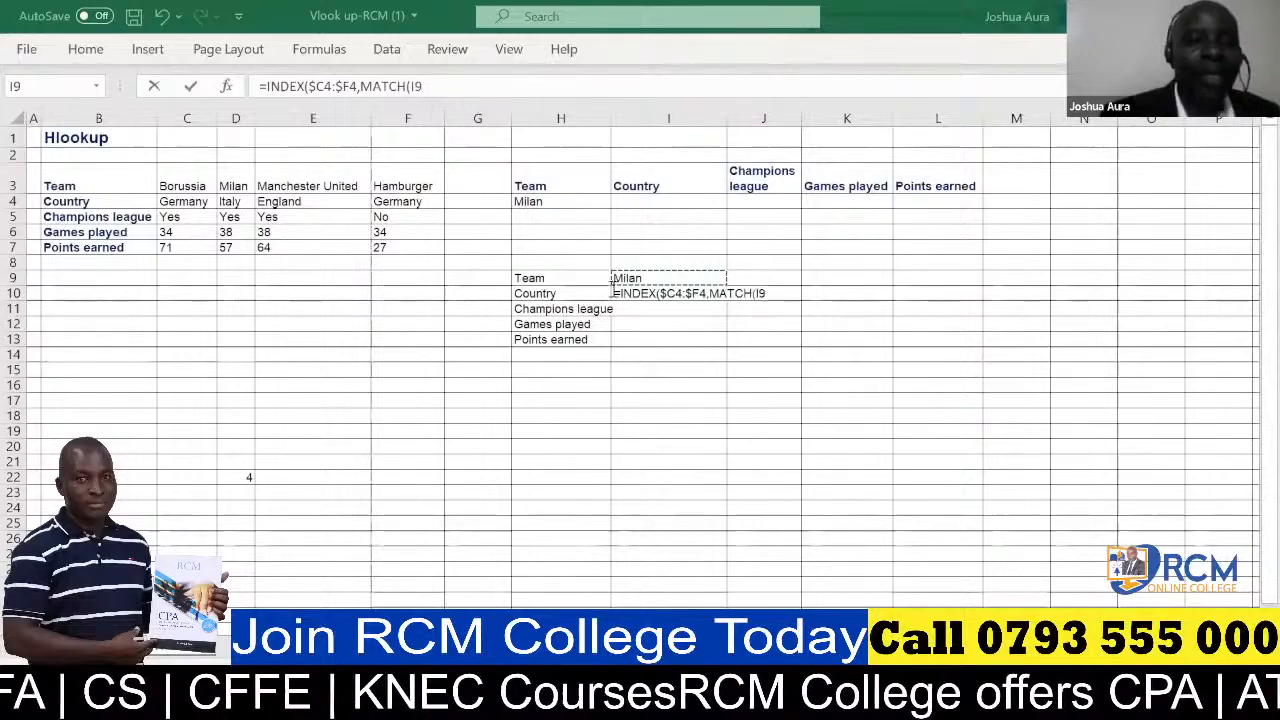
left_click(761, 293)
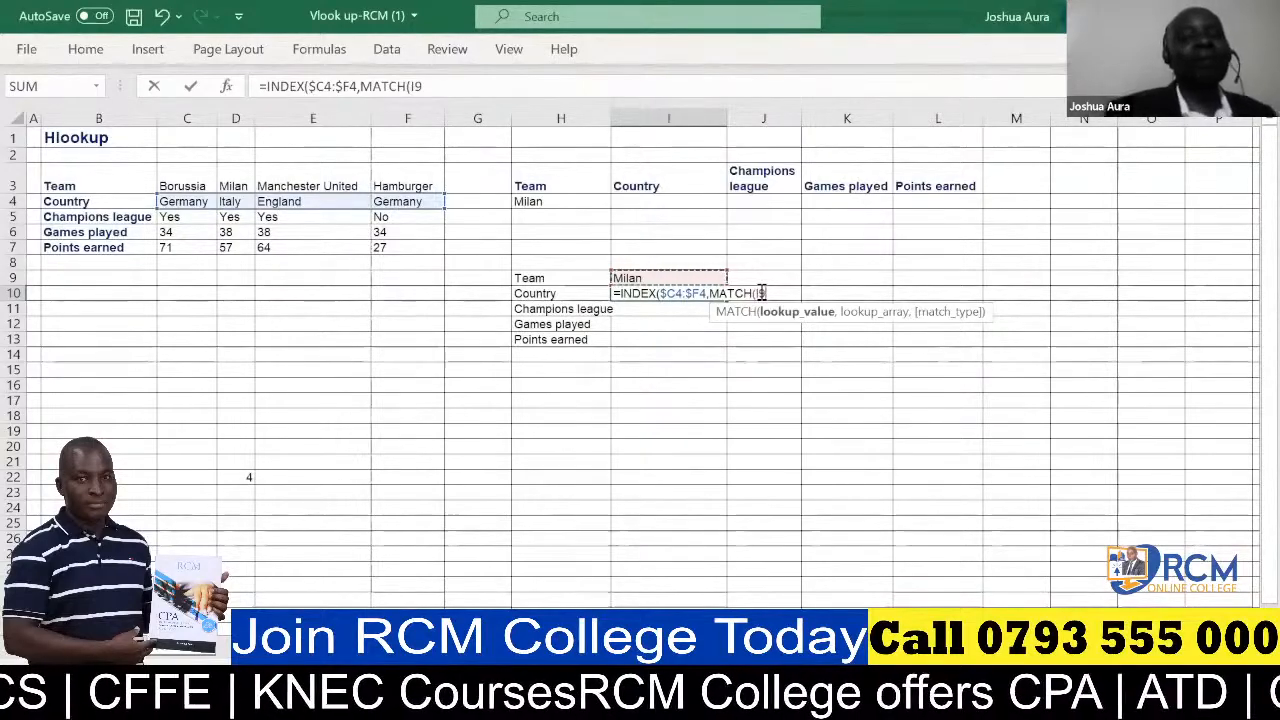
left_click(760, 294)
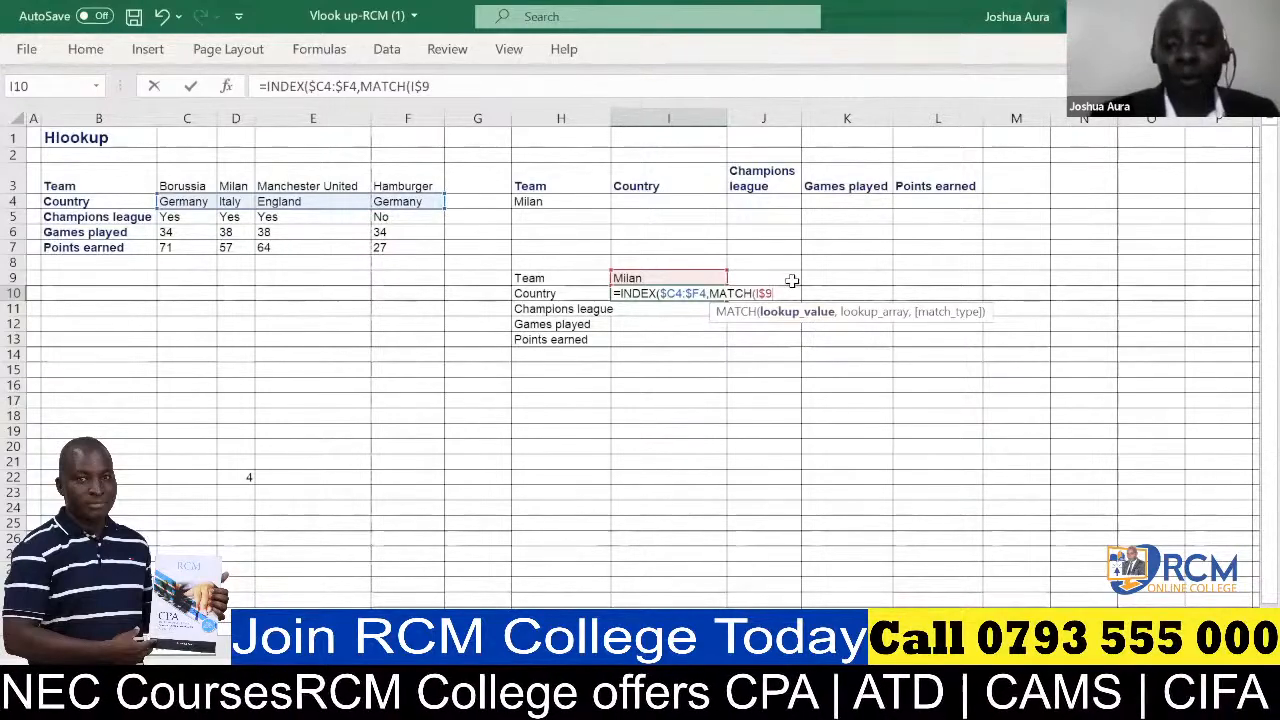
type(",")
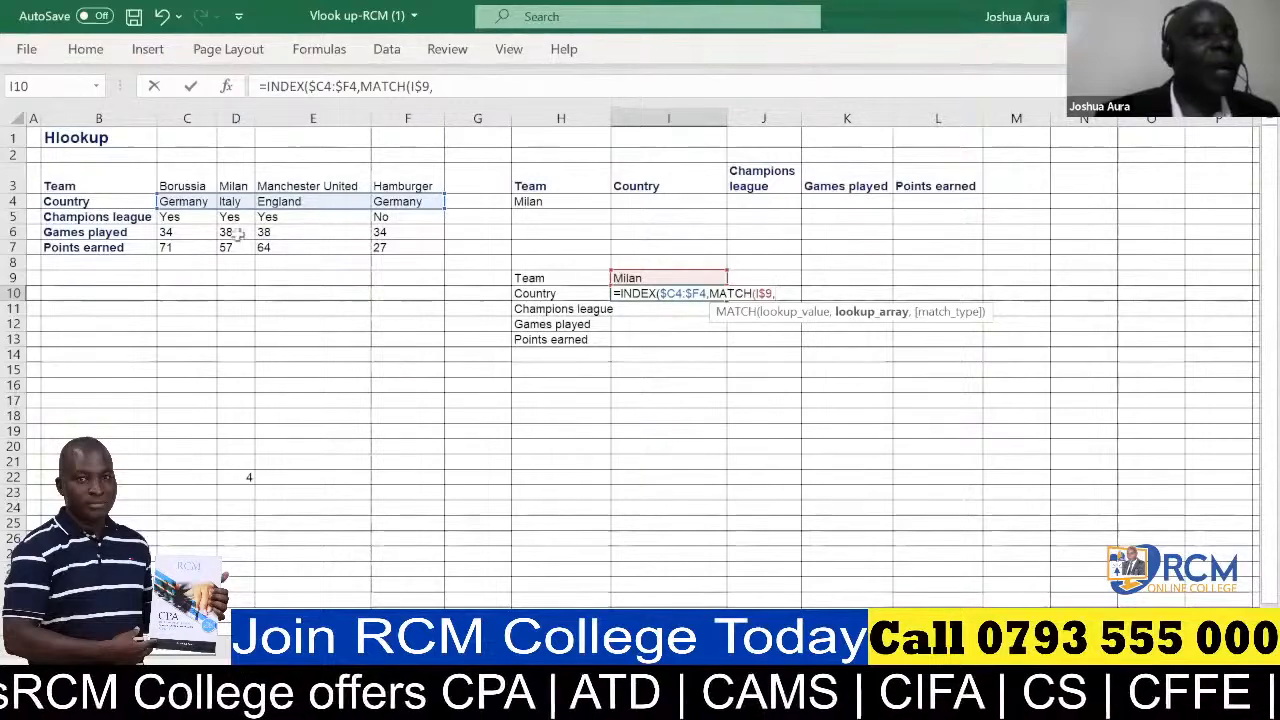
Step: Set the MATCH lookup array to the team names in the absolute range $C$3:$F$3 and proceed to the match type argument
left_click(186, 186)
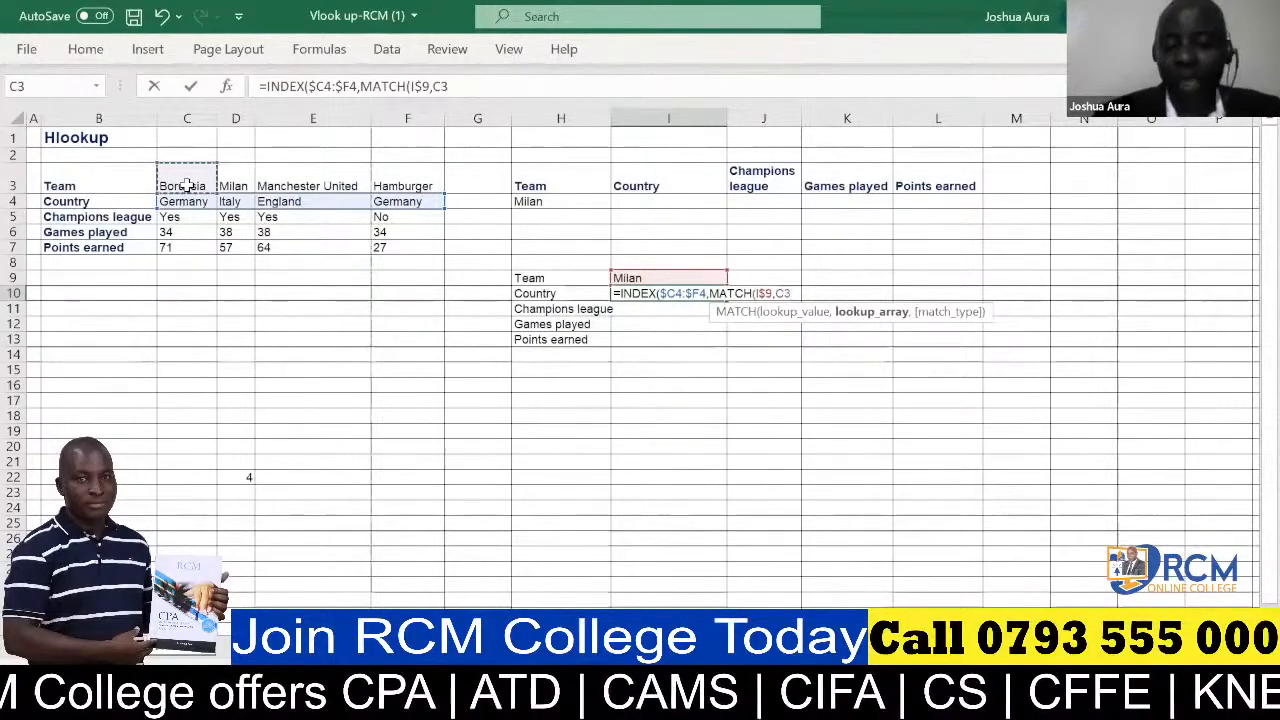
key("shift+Right")
key("shift+Right")
key("shift+Right")
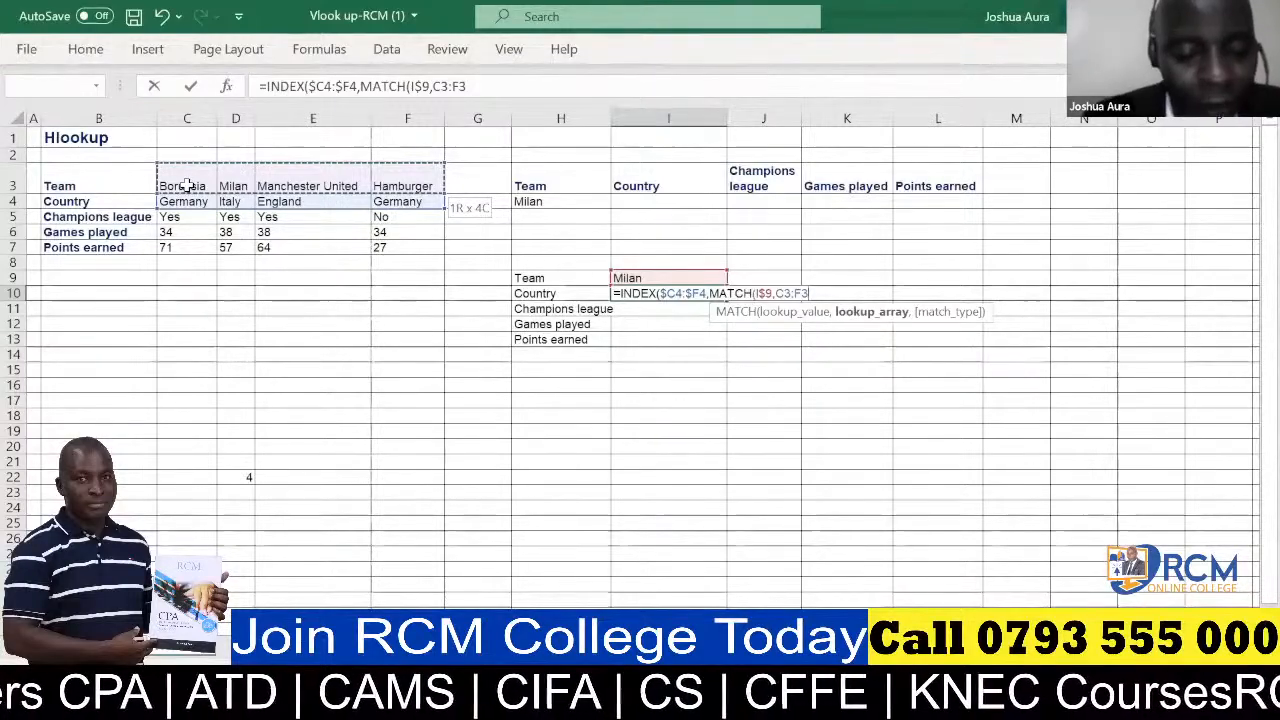
key("F4")
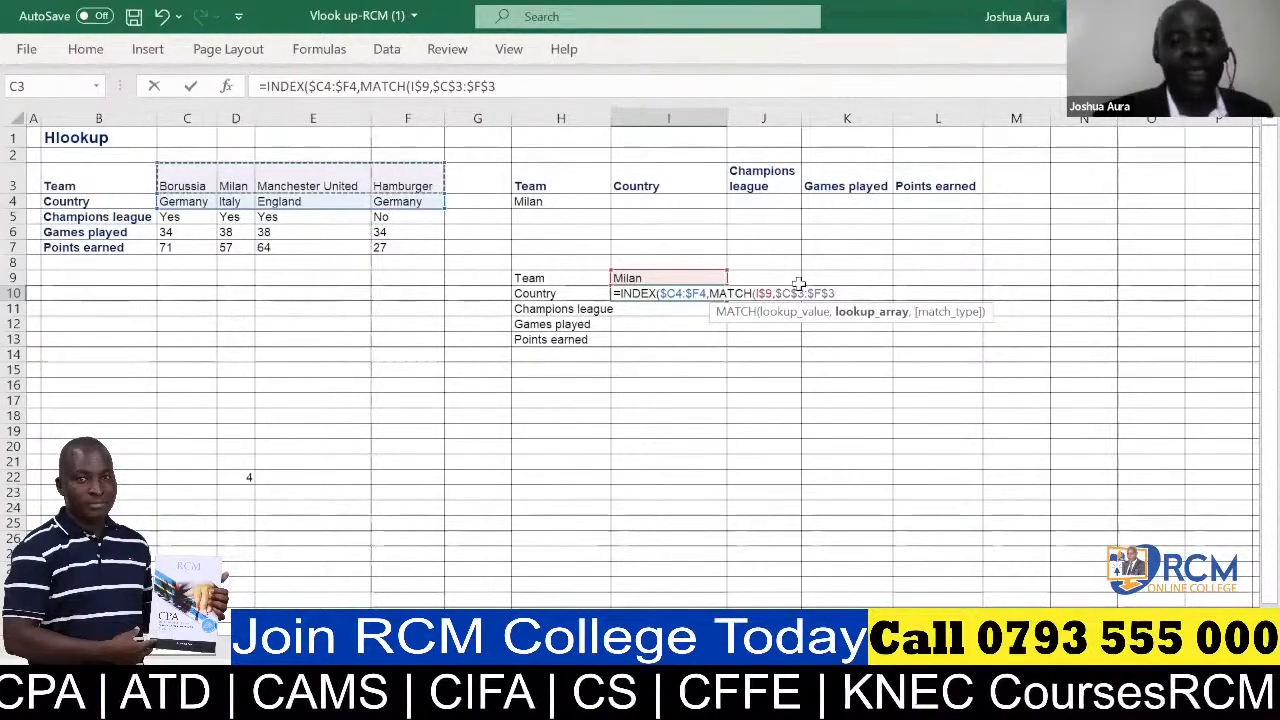
type(",")
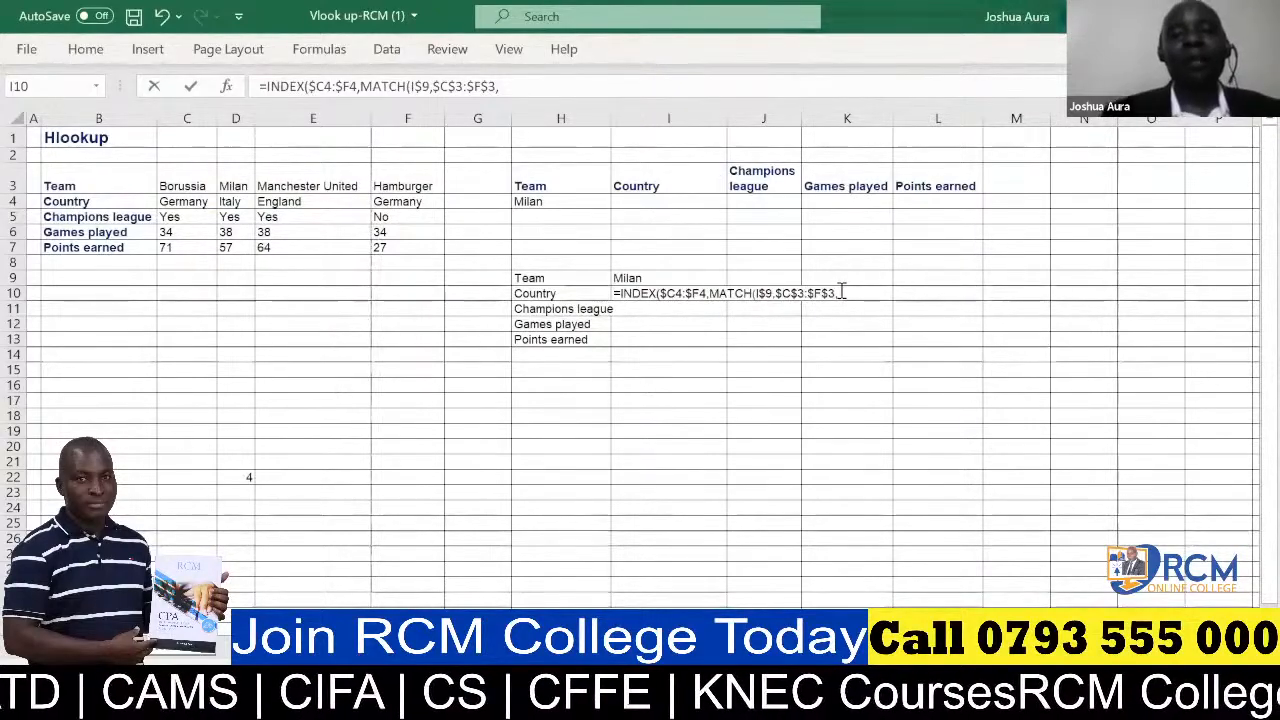
left_click(783, 513)
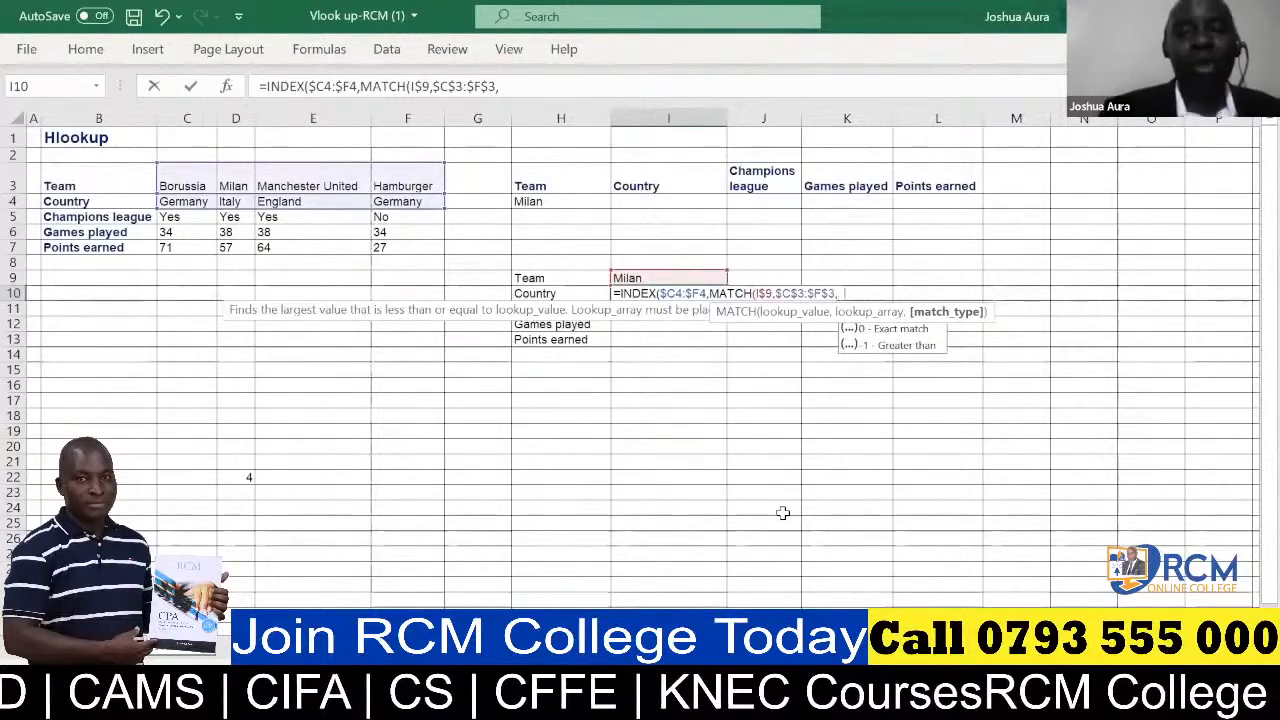
Step: Finish the INDEX formula in I10 with MATCH type 0 for an exact match and copy it down through I13
type("0")
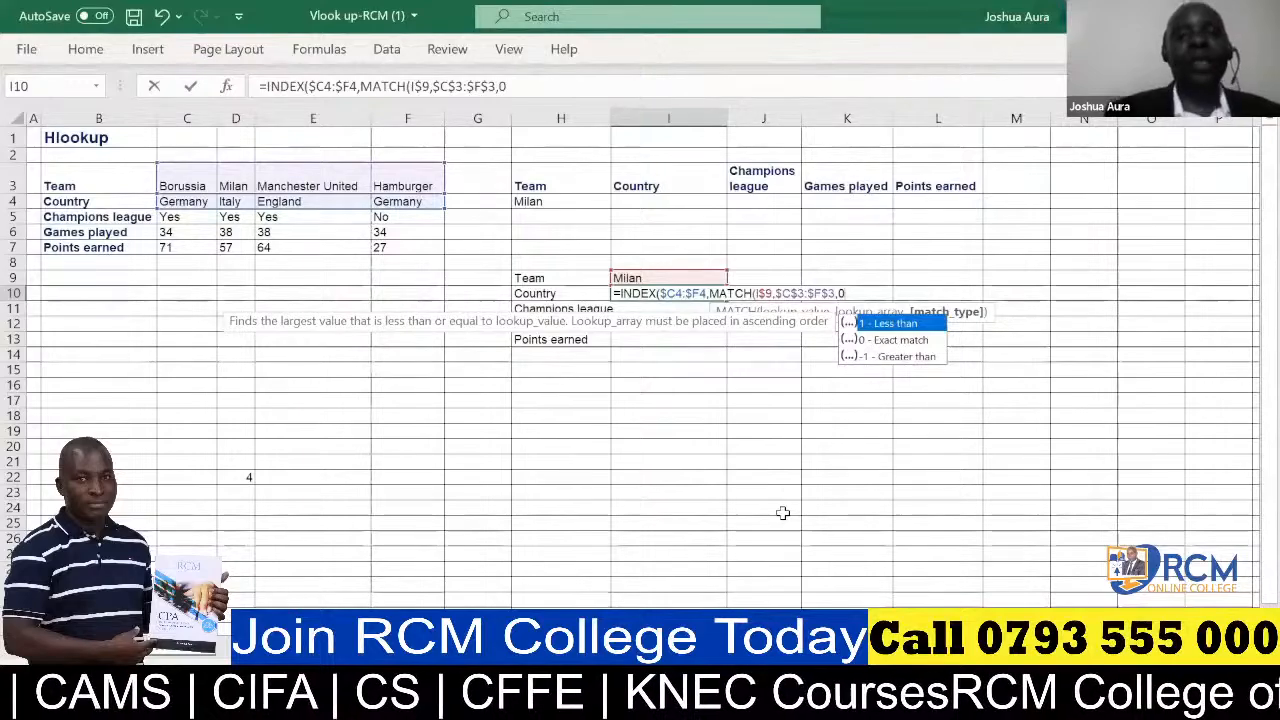
type(")")
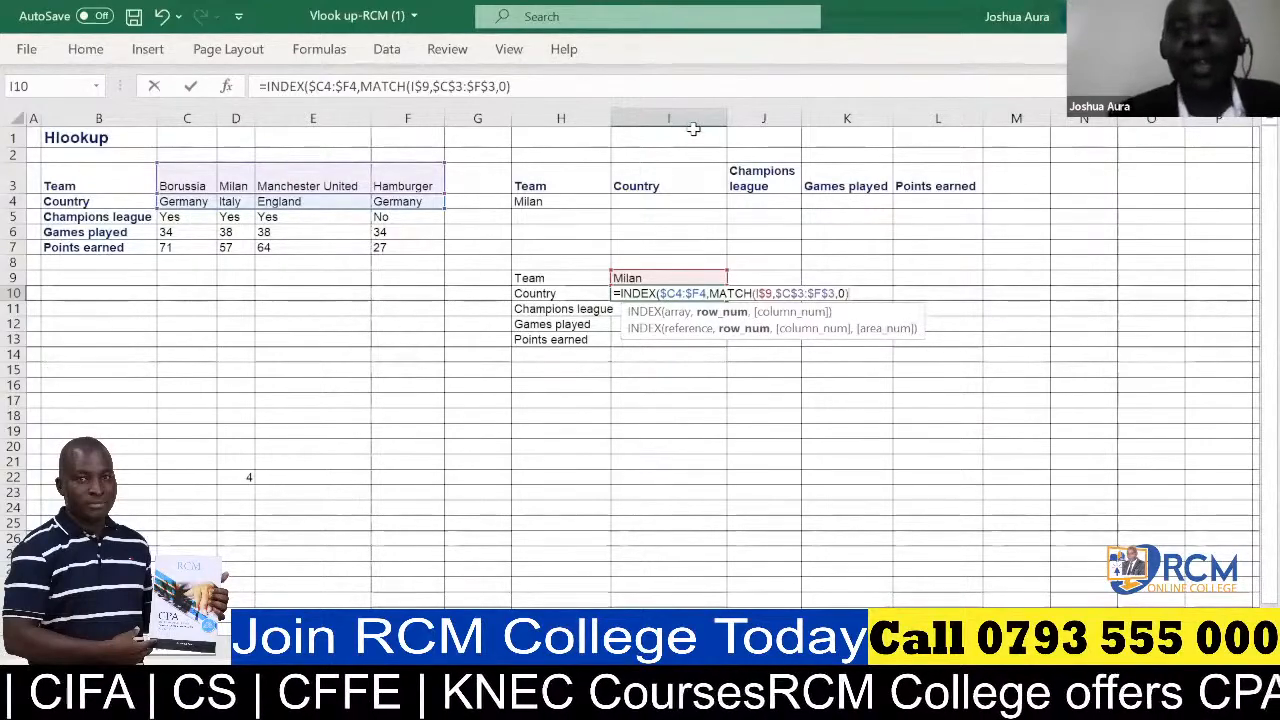
key("Return")
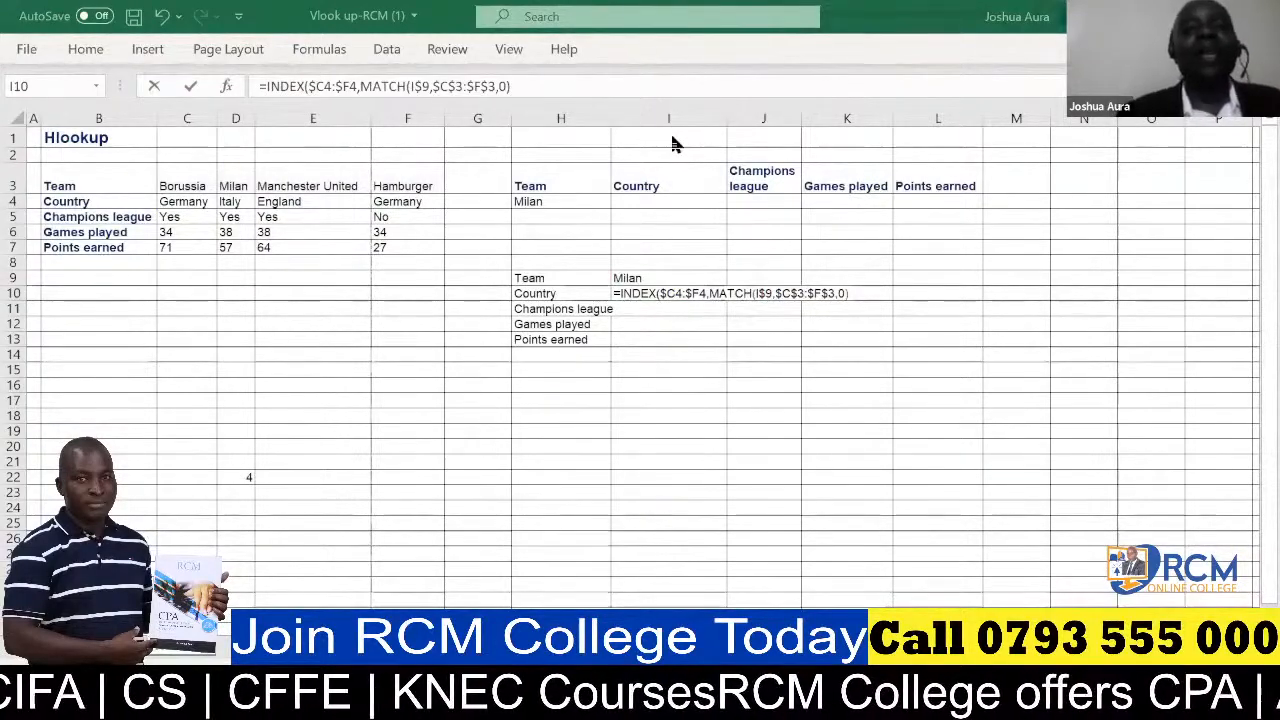
left_click(857, 293)
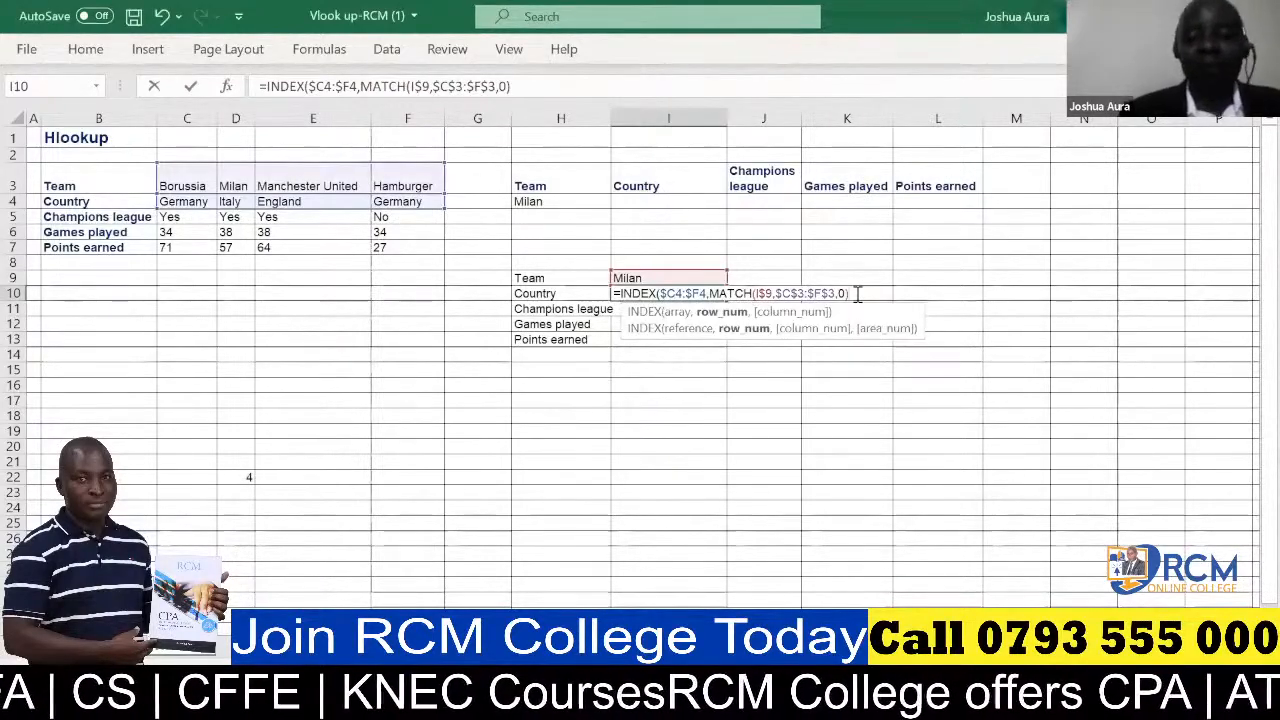
type(")")
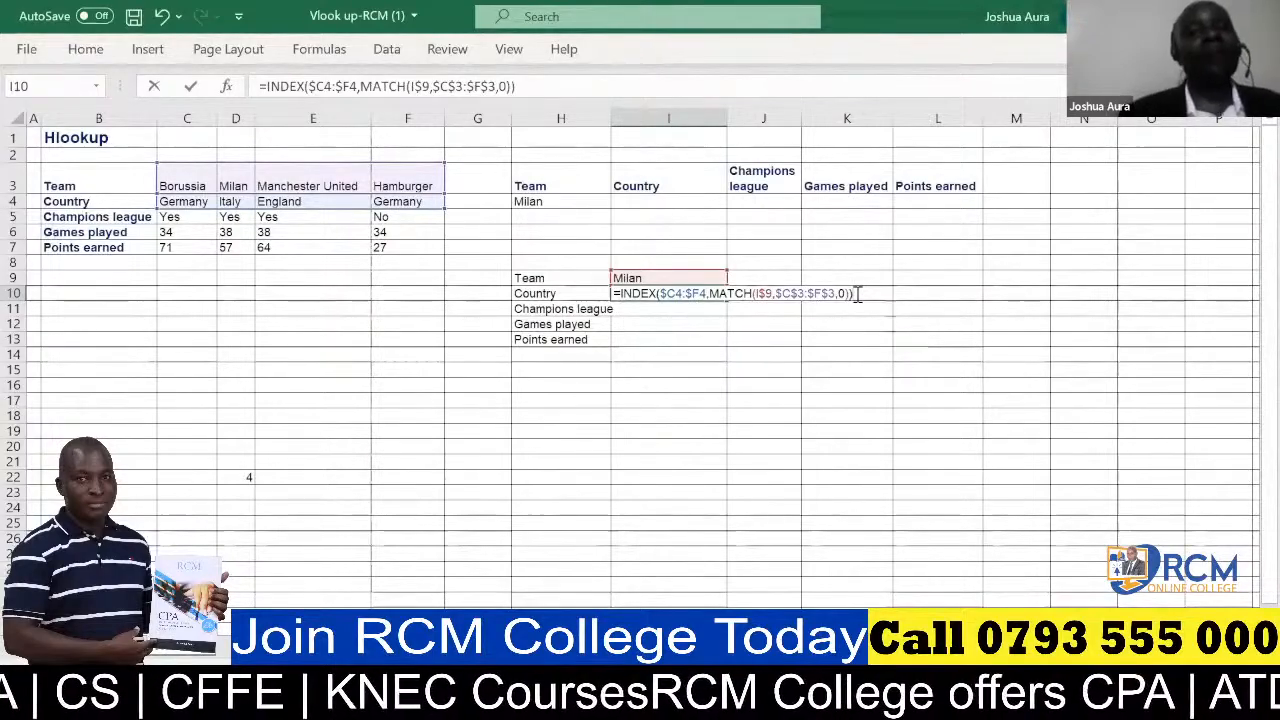
key("Return")
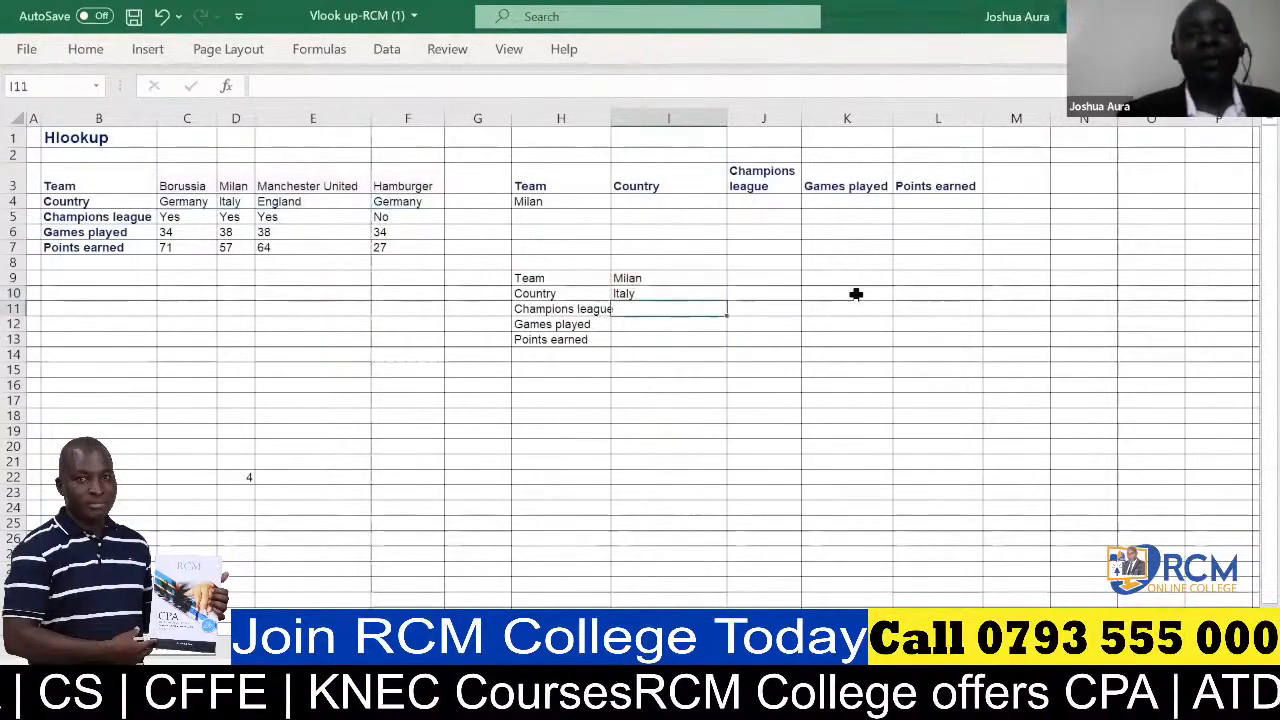
left_click(650, 289)
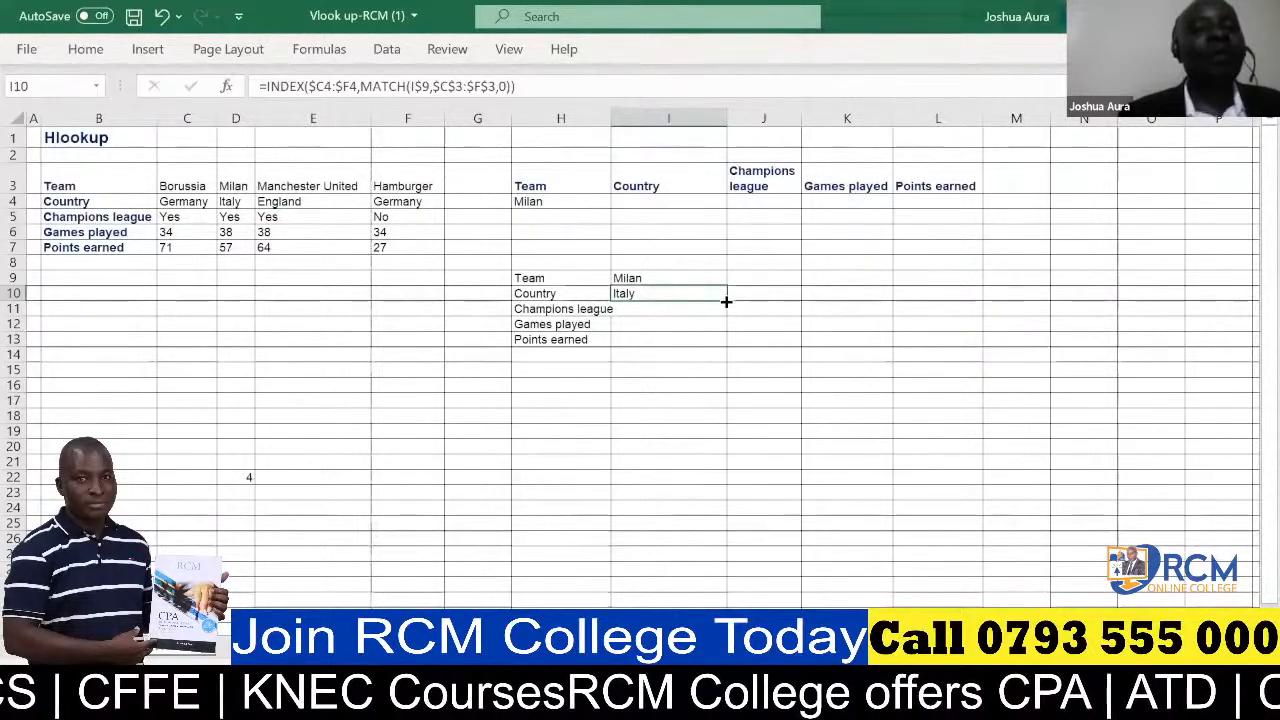
left_click_drag(726, 300, 726, 341)
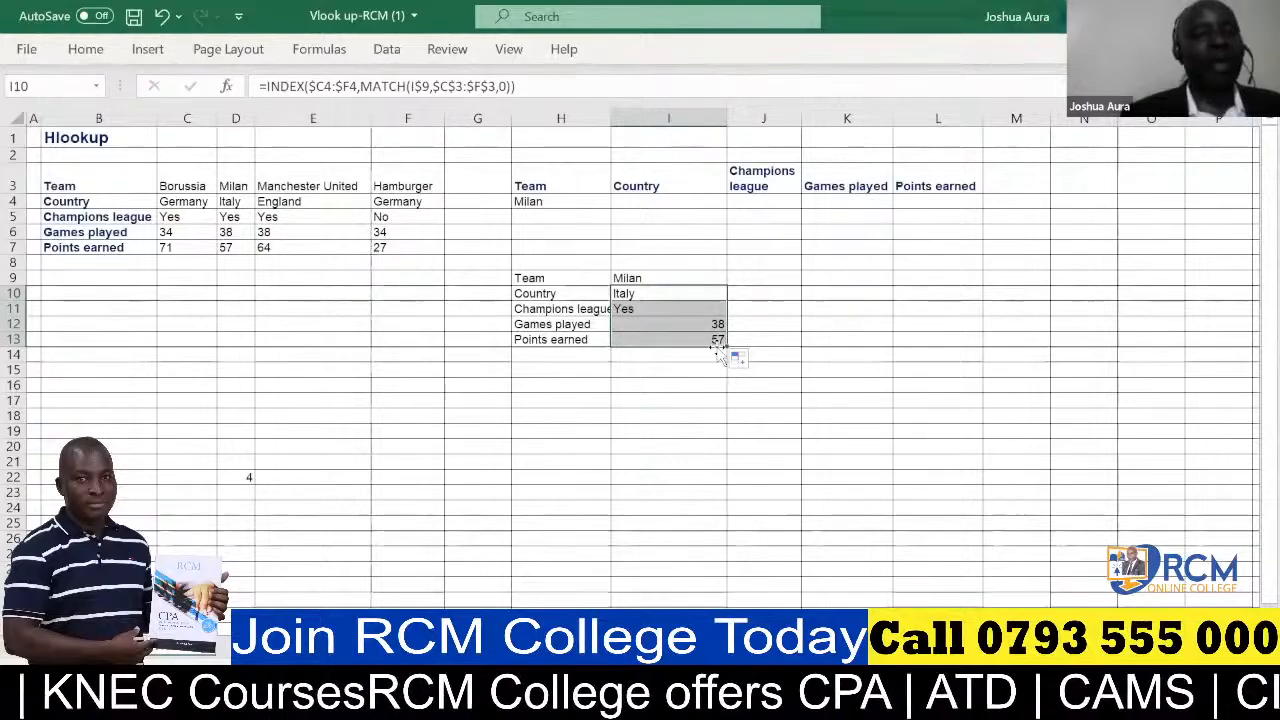
Step: Enter "Borussia" as a second team to look up in cell J9
left_click(756, 278)
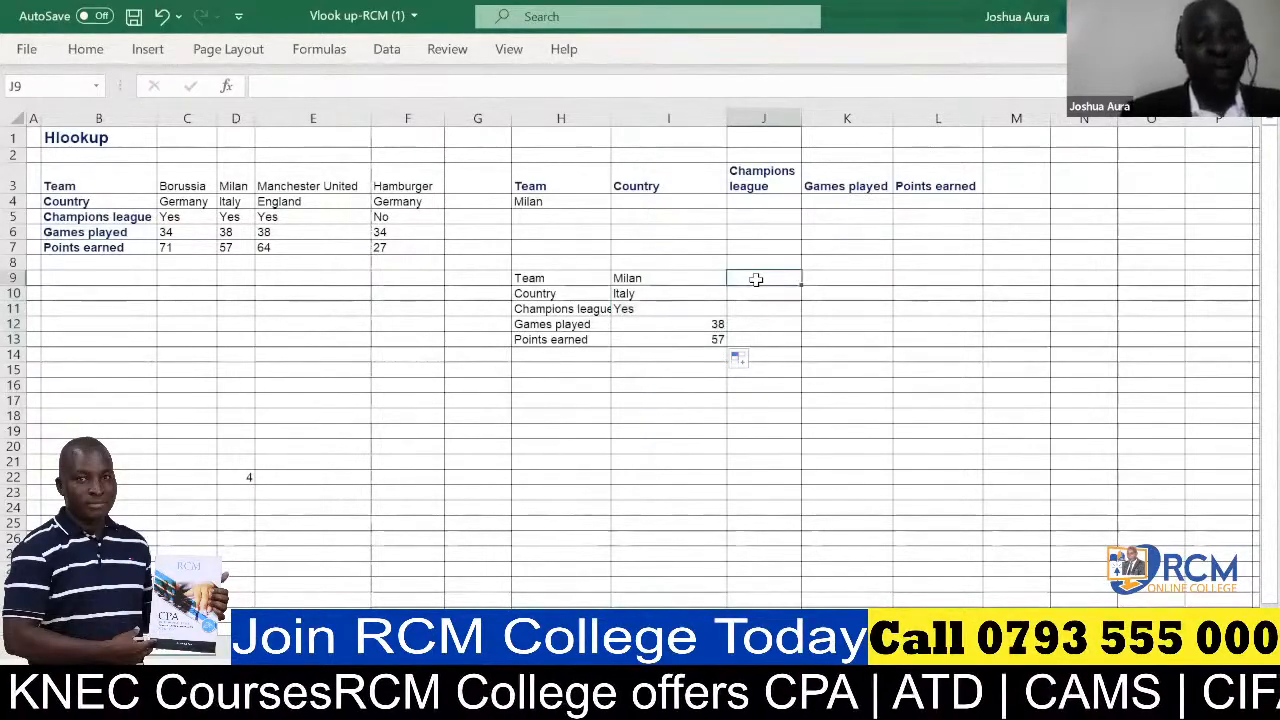
type("B")
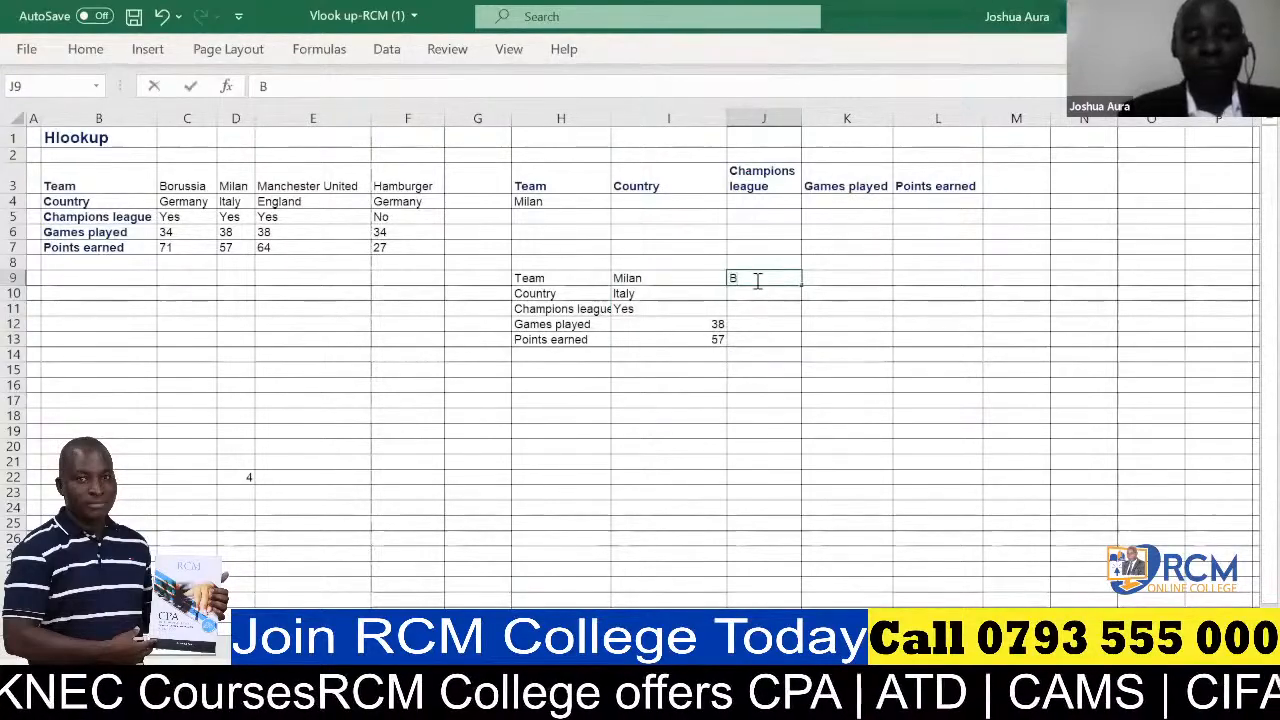
type("oruss")
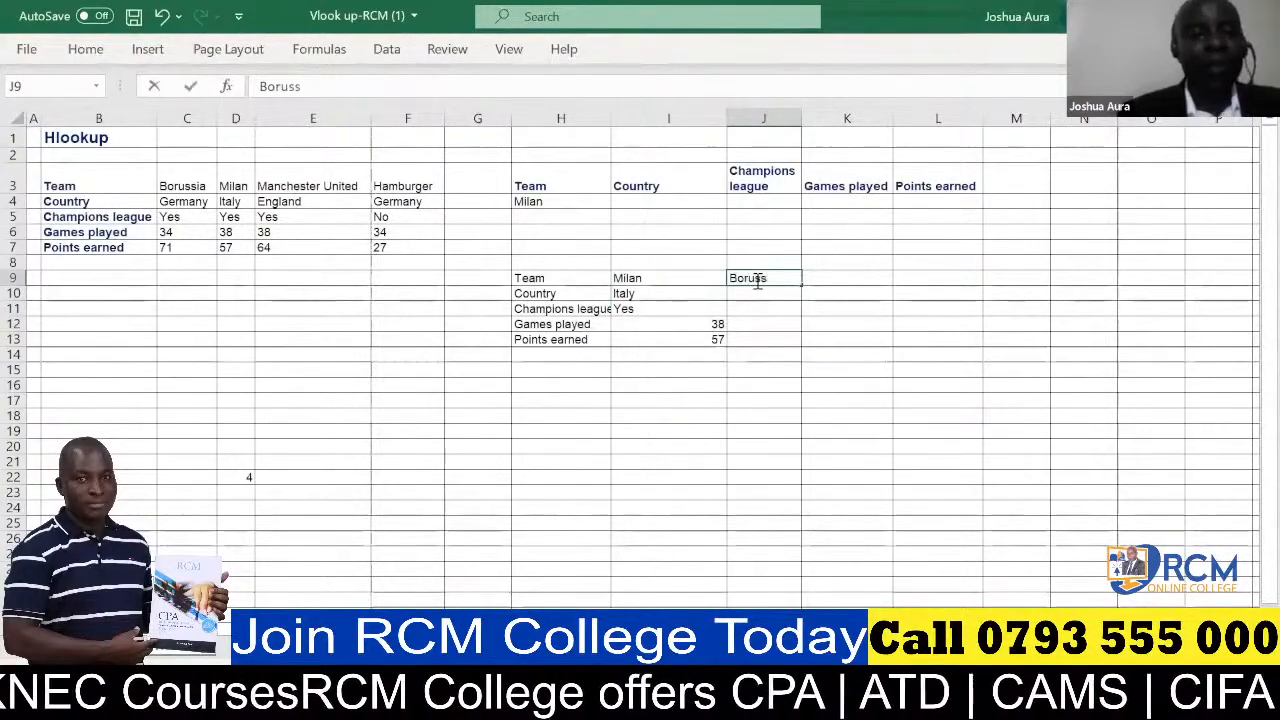
type("ia")
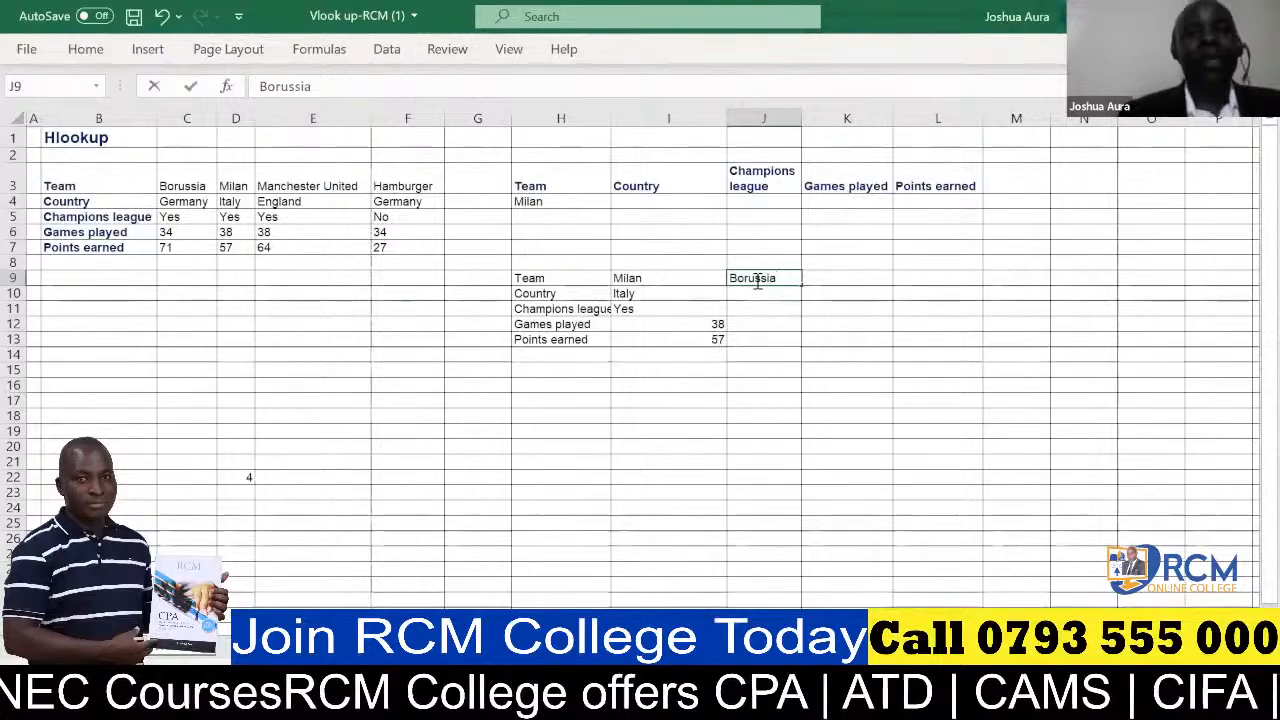
key("Return")
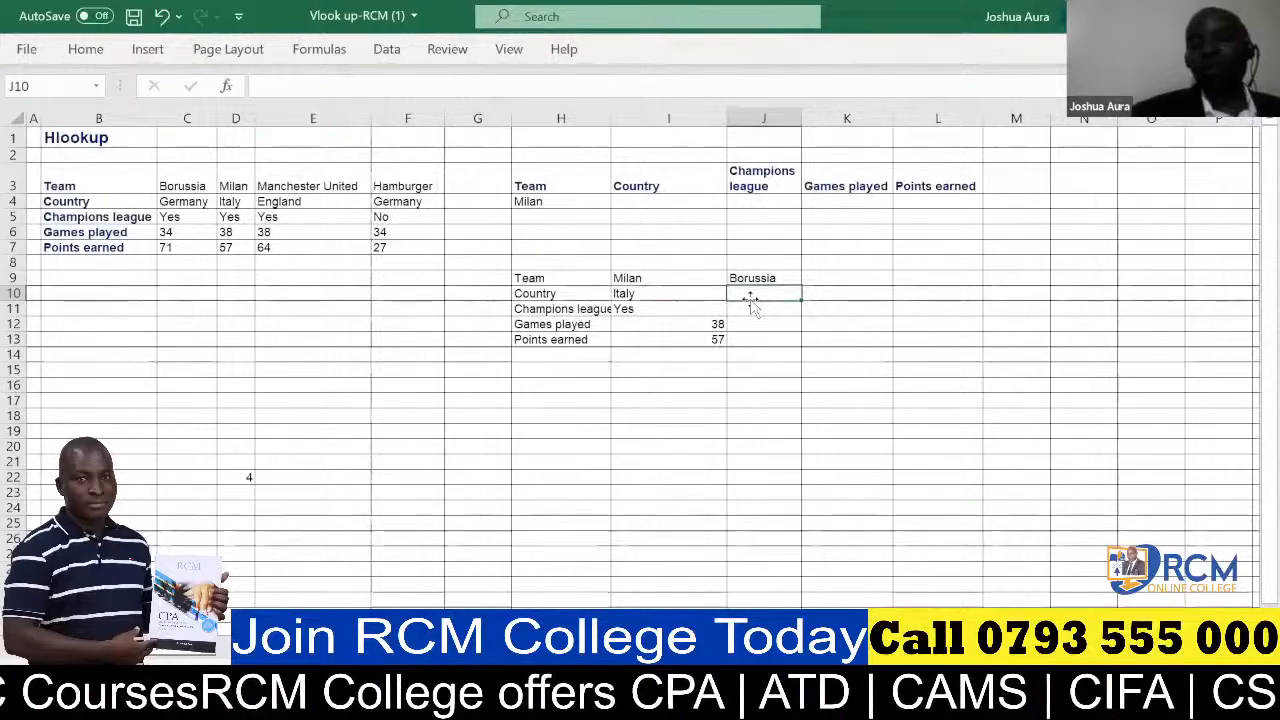
Step: Copy the I10 lookup formula across to J10 and down both team columns through row 13
left_click(628, 296)
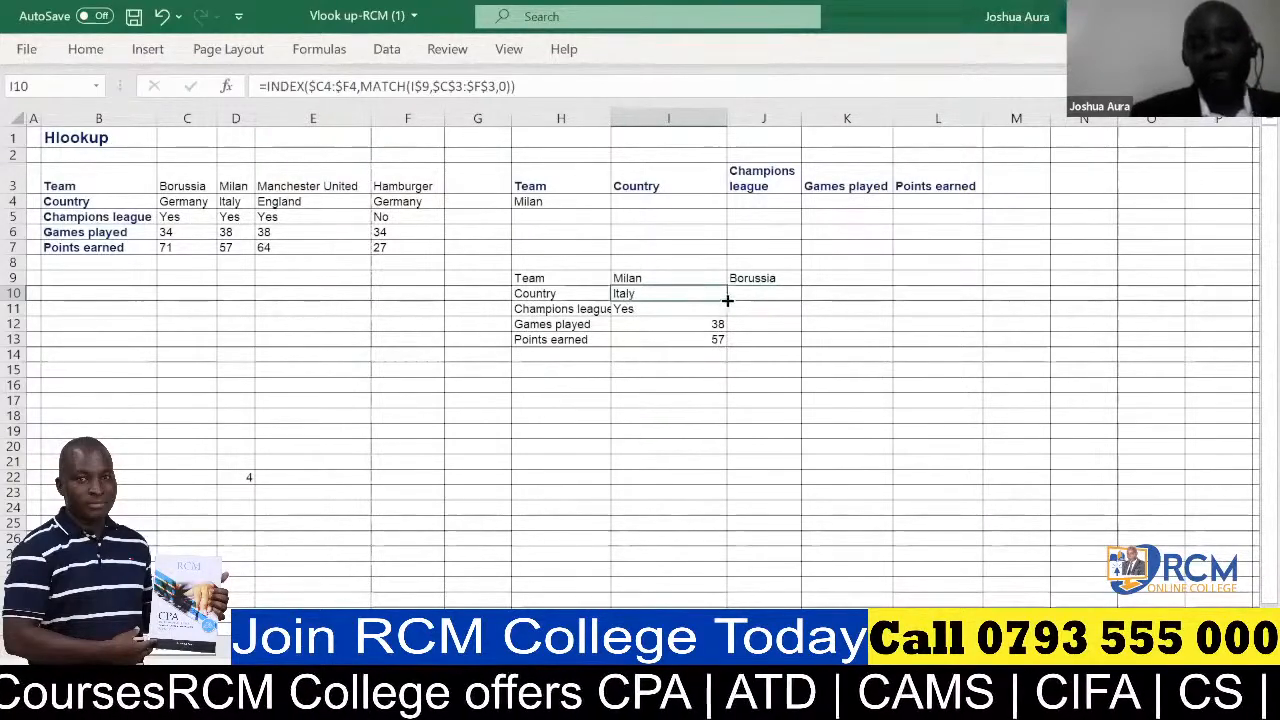
left_click_drag(728, 299, 789, 302)
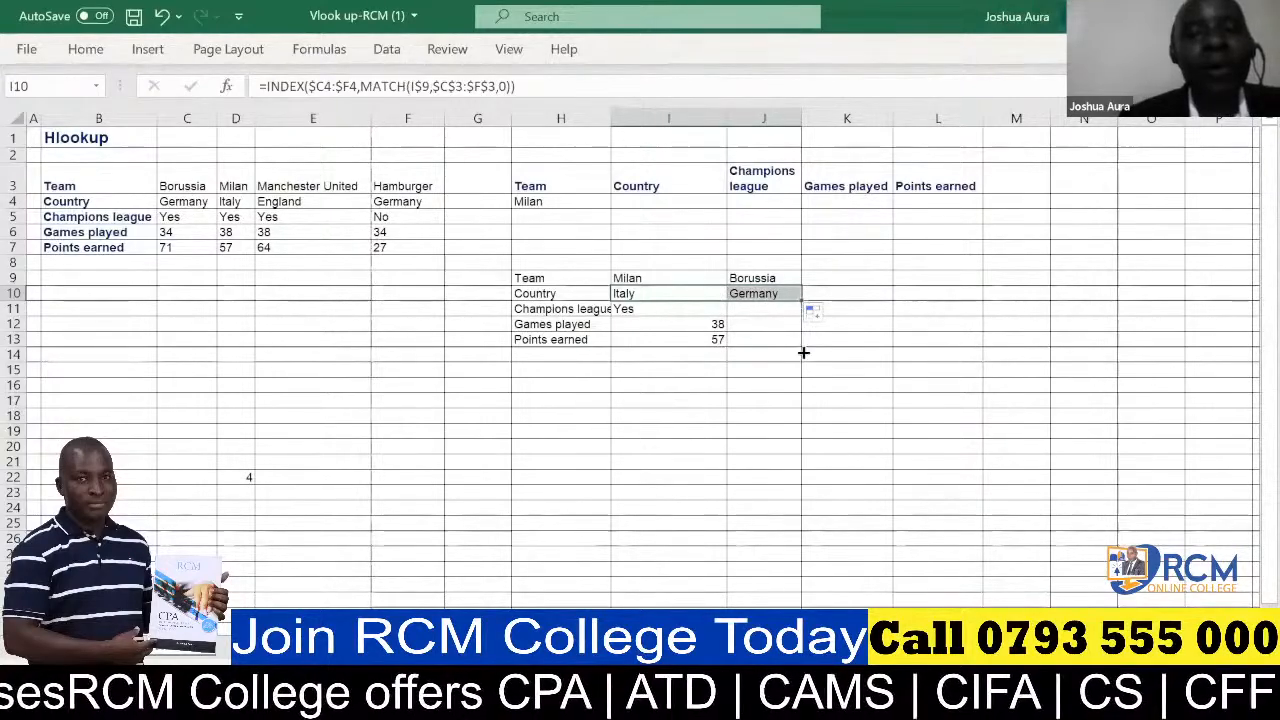
left_click_drag(803, 352, 808, 355)
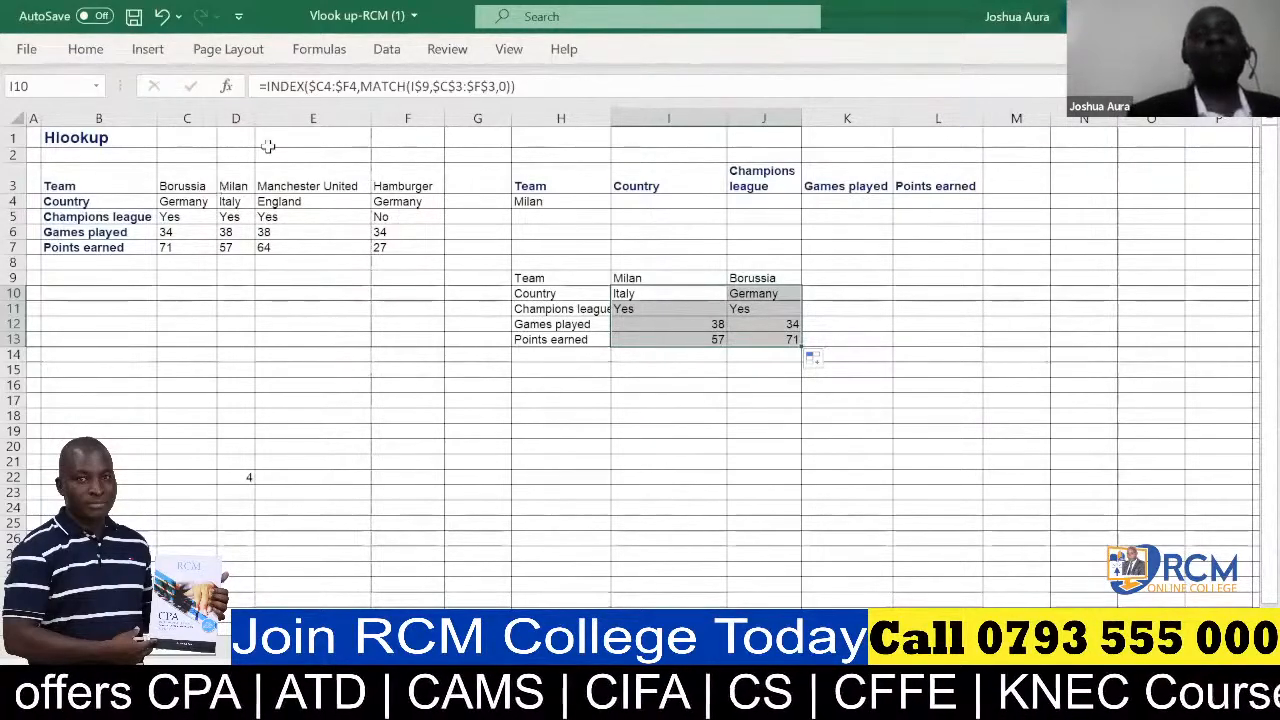
left_click(280, 97)
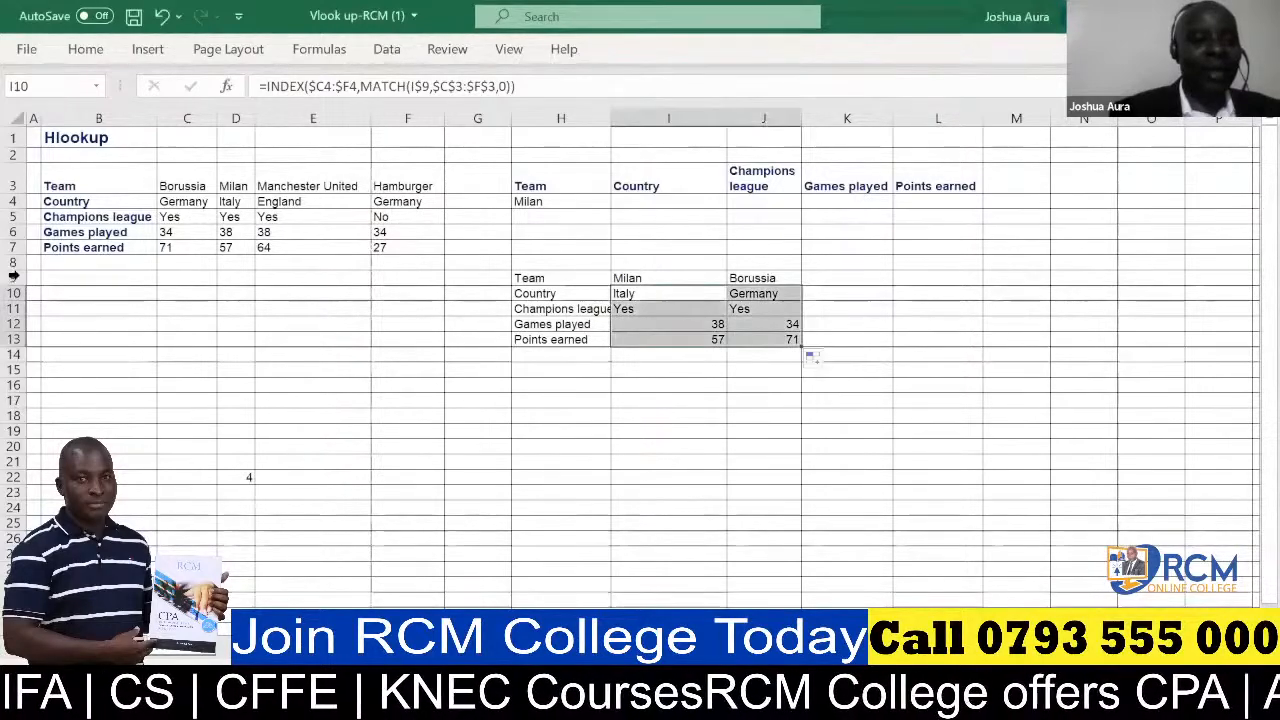
Step: Make row 9 and column H bold so the lookup table's team names and labels stand out
left_click(14, 277)
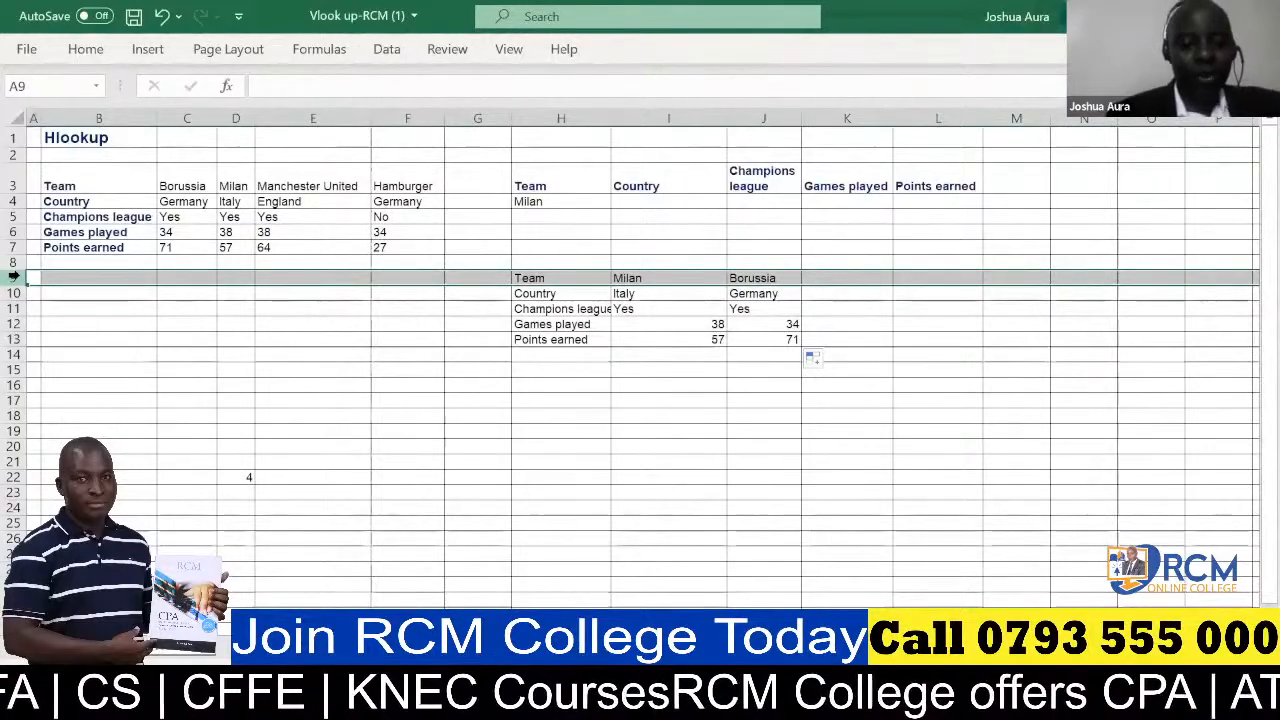
key("ctrl+b")
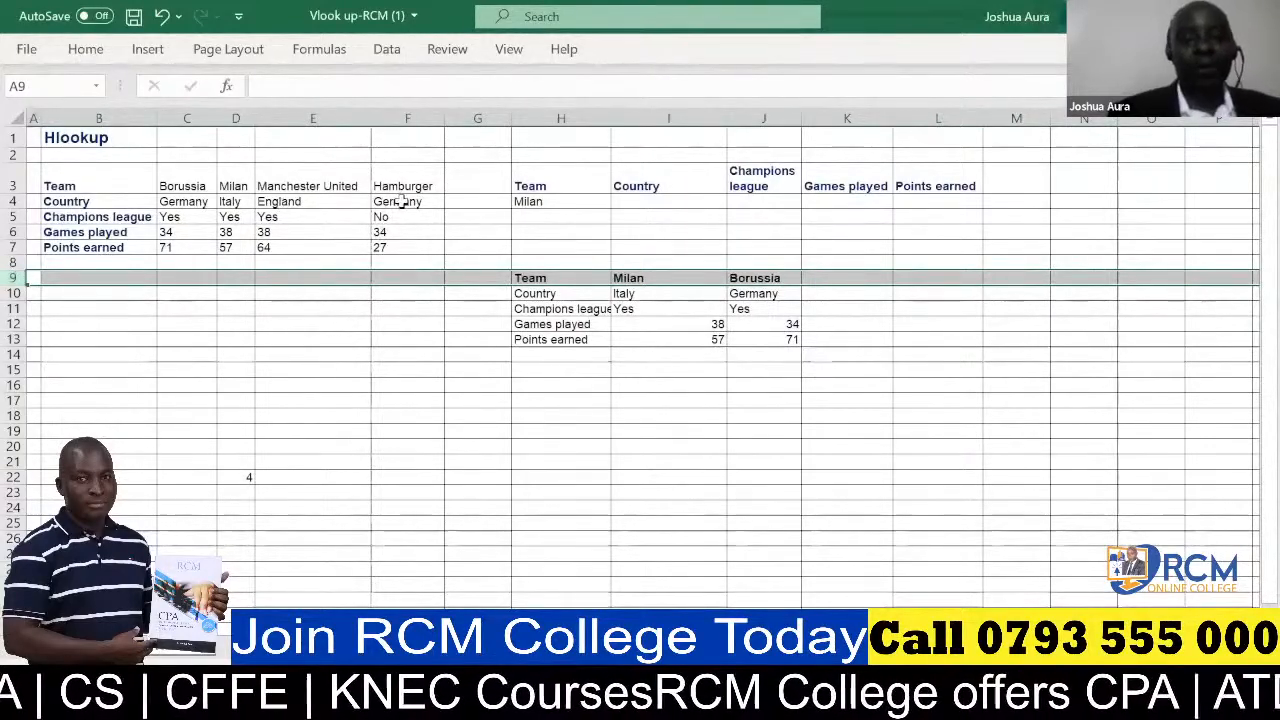
left_click(555, 118)
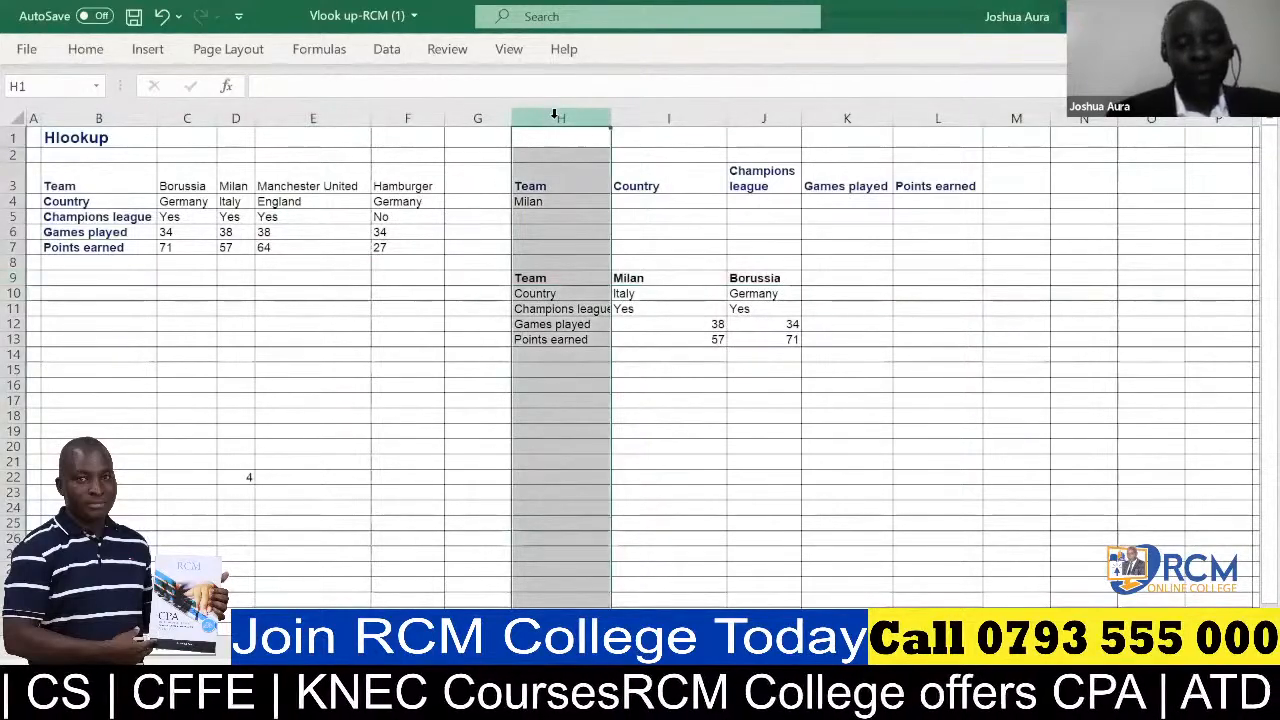
key("ctrl+b")
left_click(563, 399)
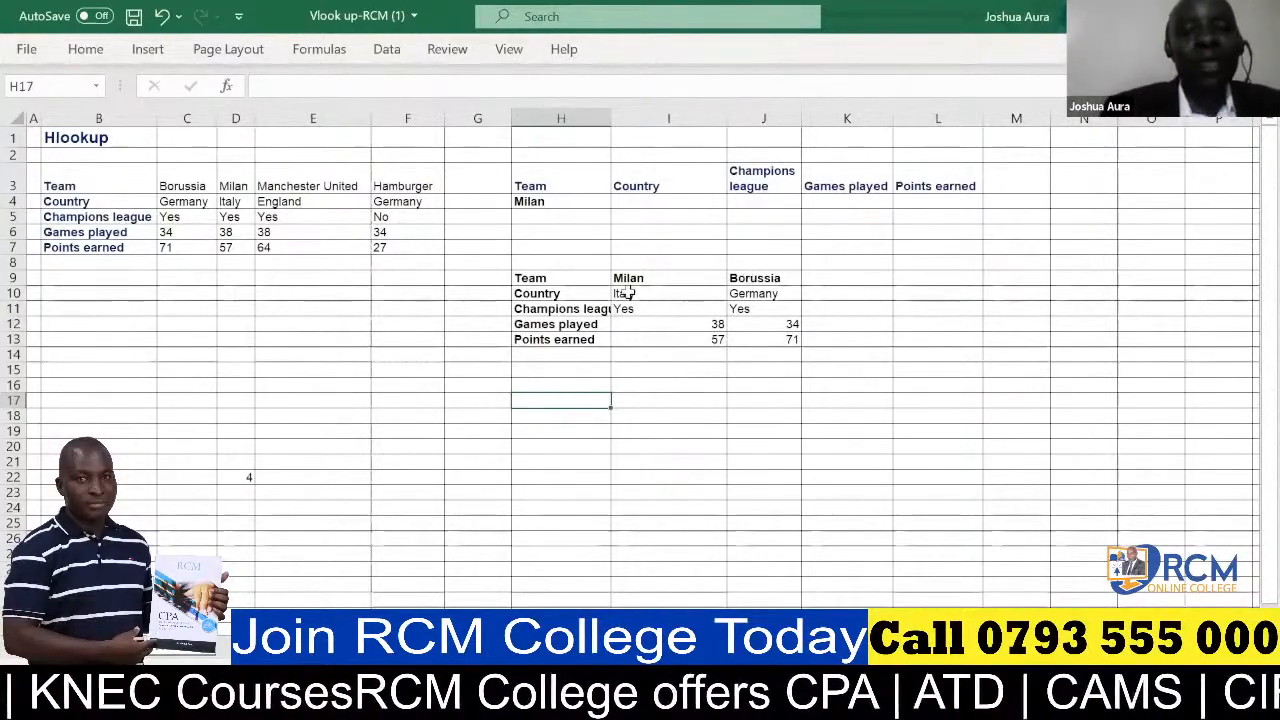
Step: Clear the lookup formulas from the range I10:J13
left_click_drag(624, 293, 772, 340)
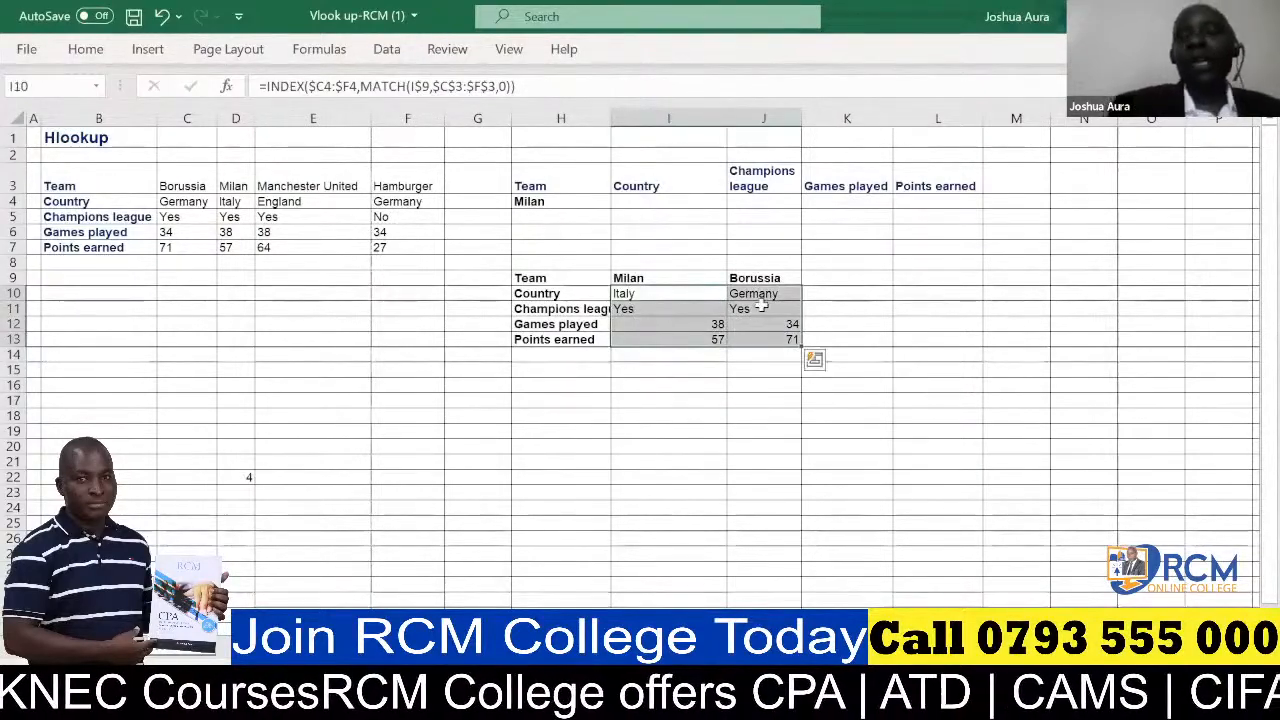
key("Delete")
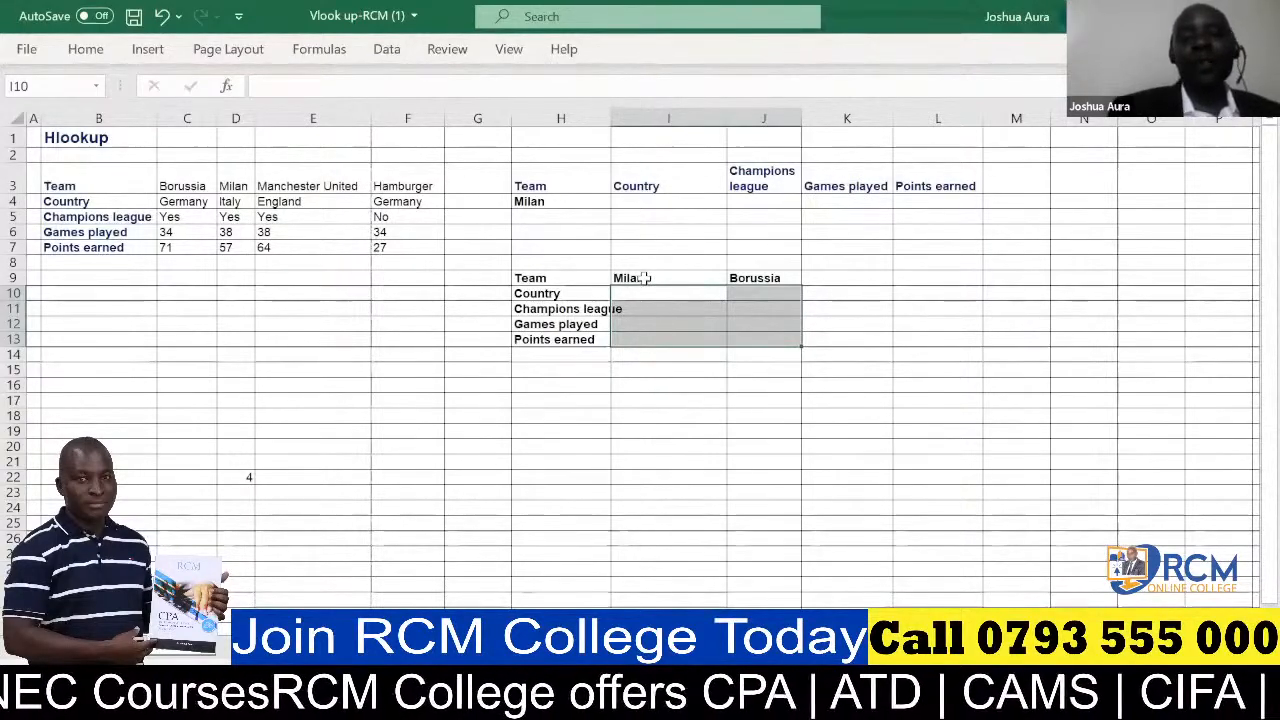
left_click(765, 291)
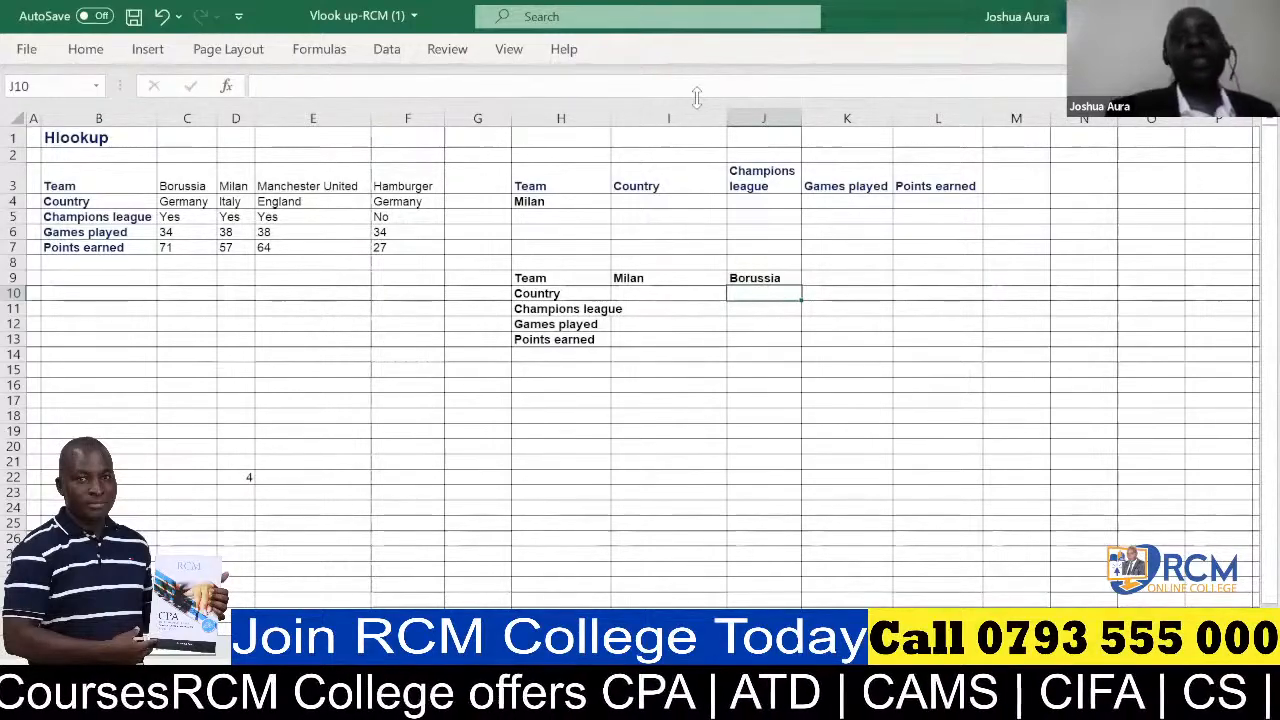
Step: Widen column H so that the "Champions league" label fits within it
key("alt+Tab")
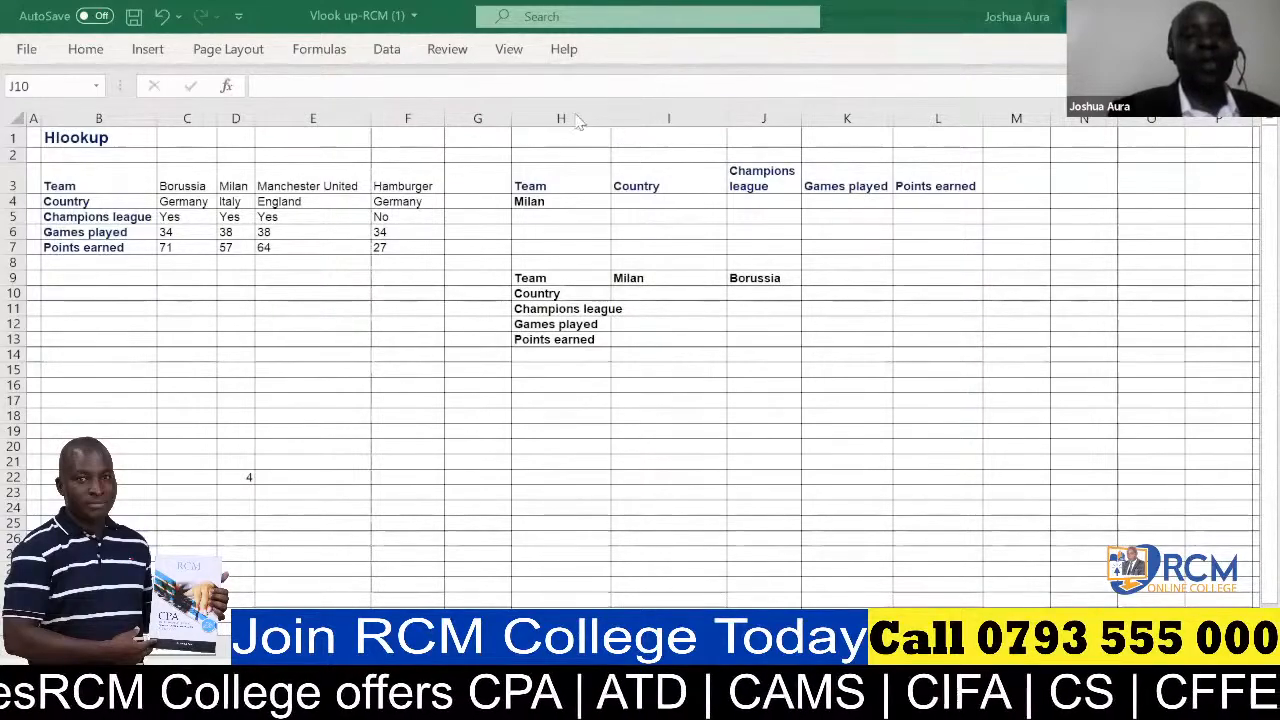
left_click(614, 119)
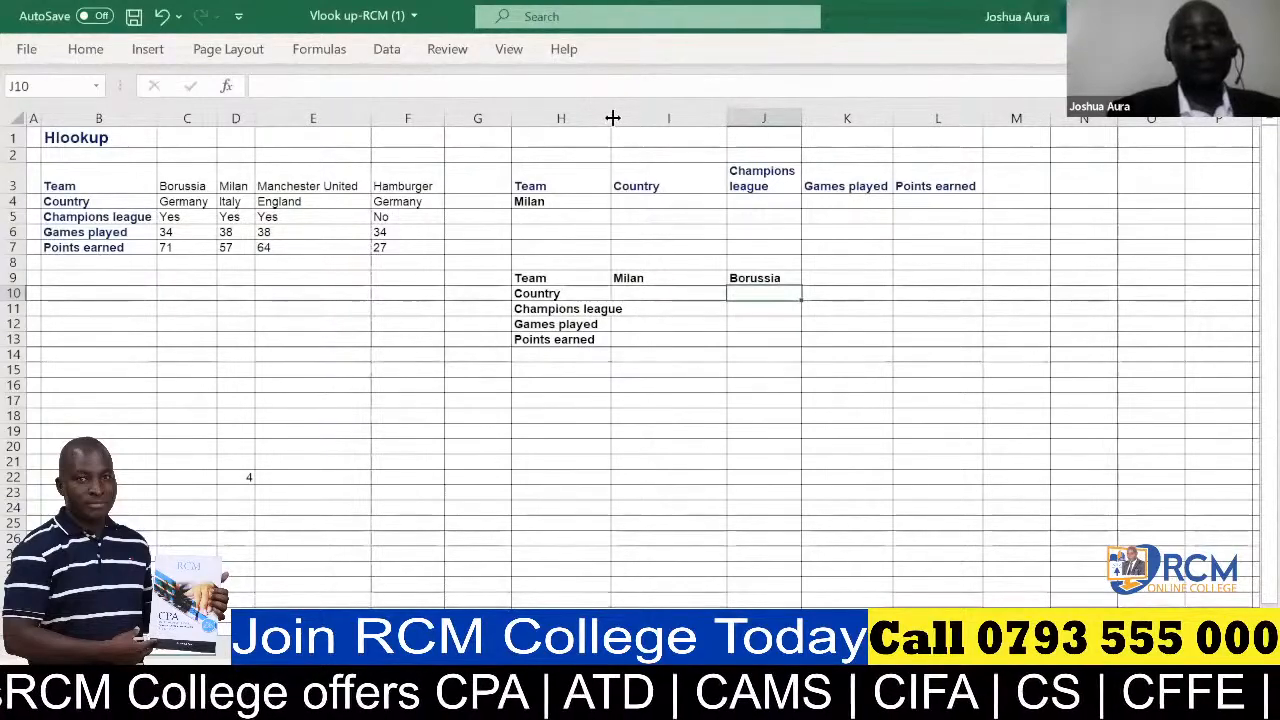
left_click_drag(610, 118, 634, 119)
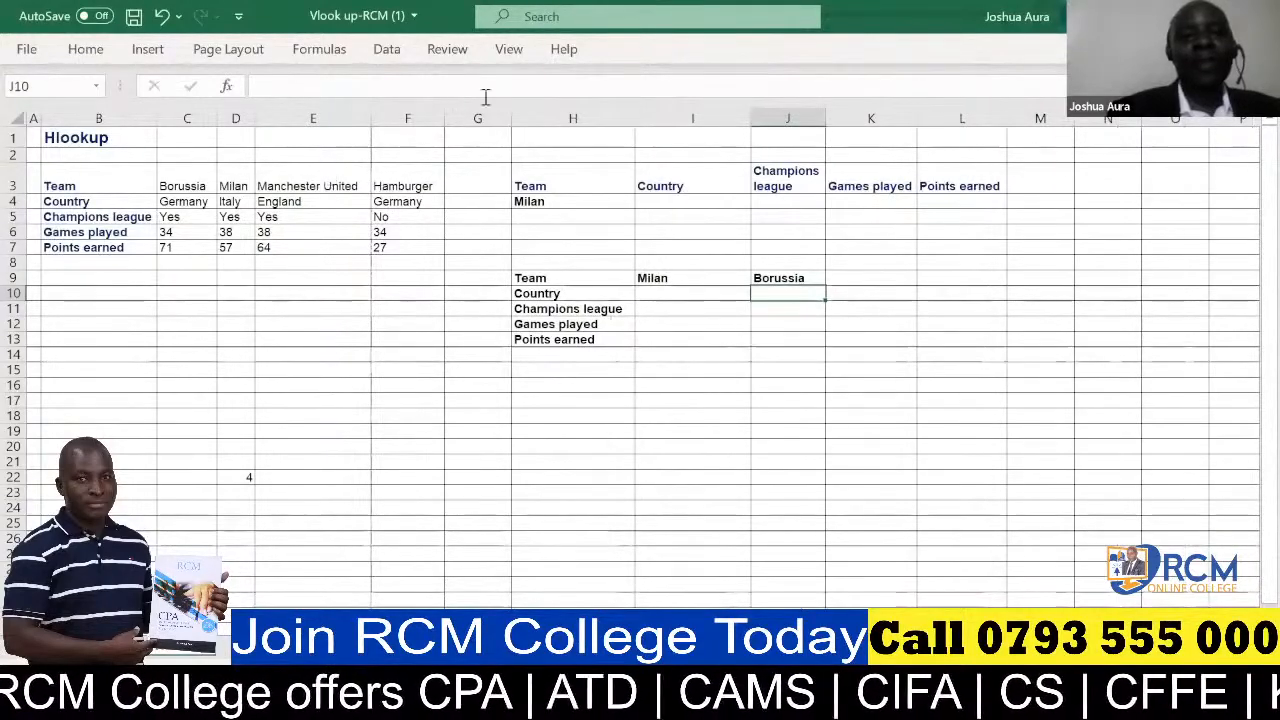
left_click(651, 38)
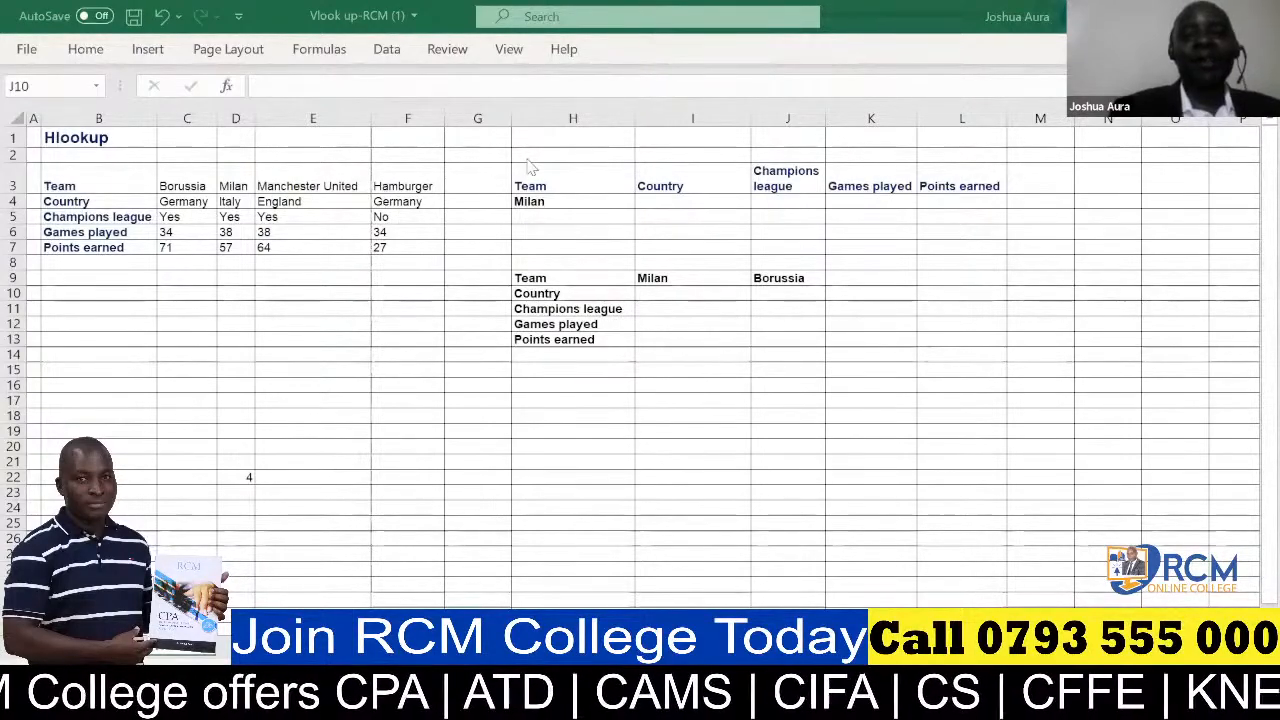
Step: Start an INDEX formula in I10 with the Country values C4:F4 as its array
left_click(660, 293)
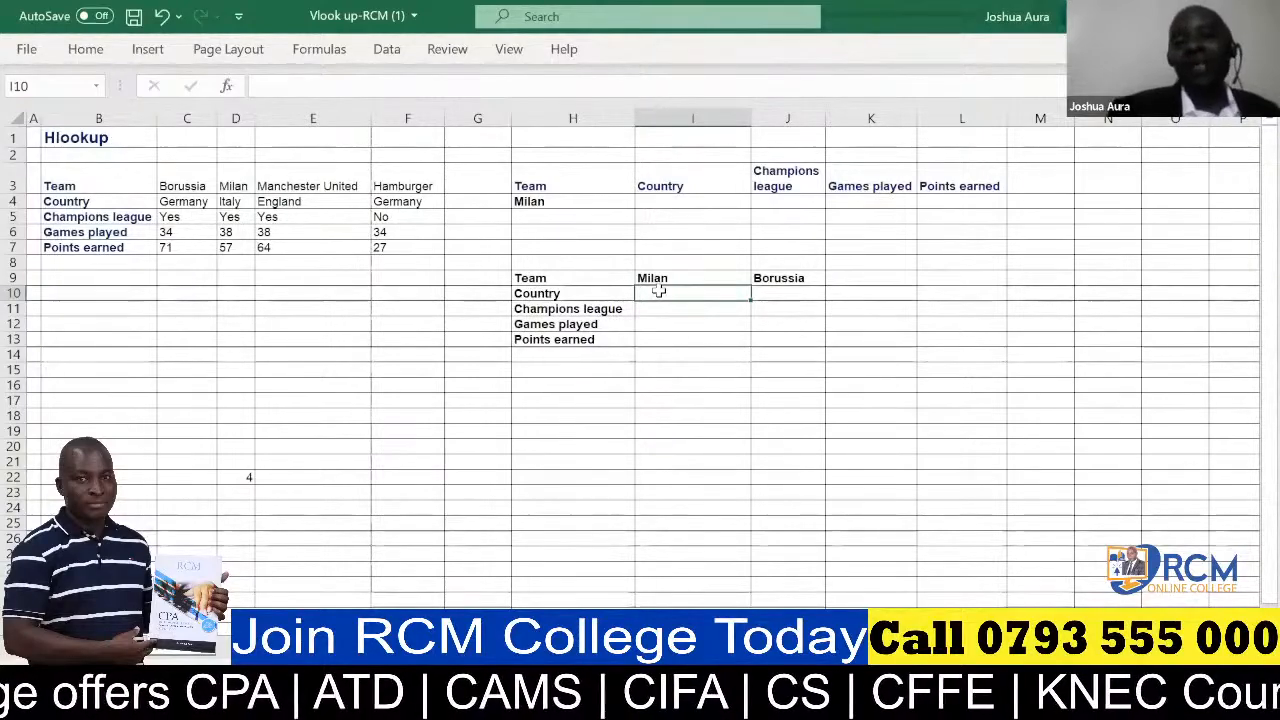
type("=")
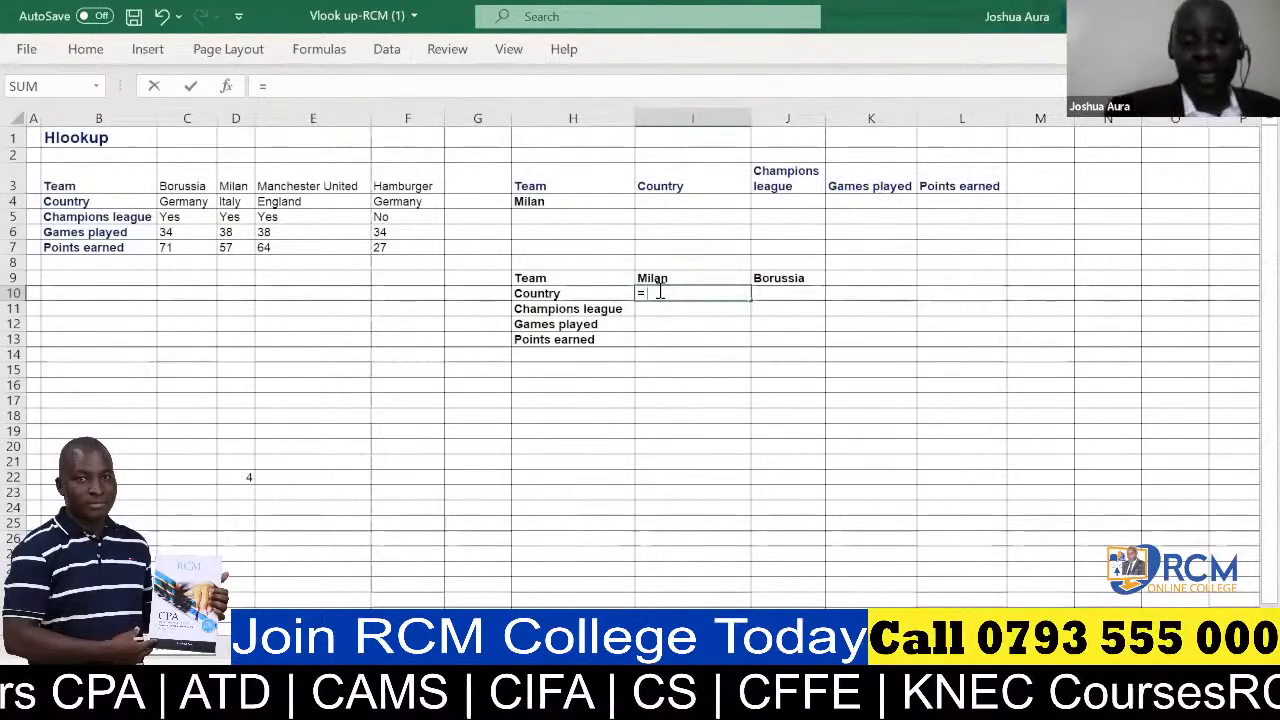
type("inde")
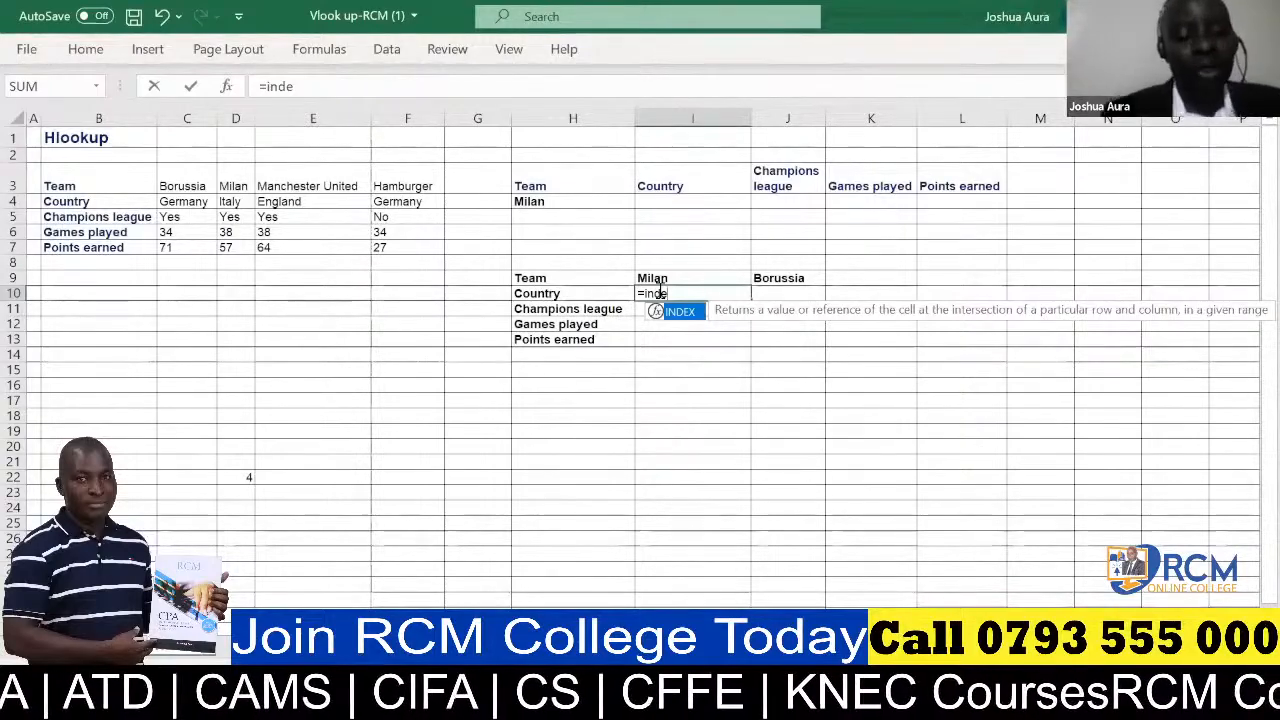
key("Tab")
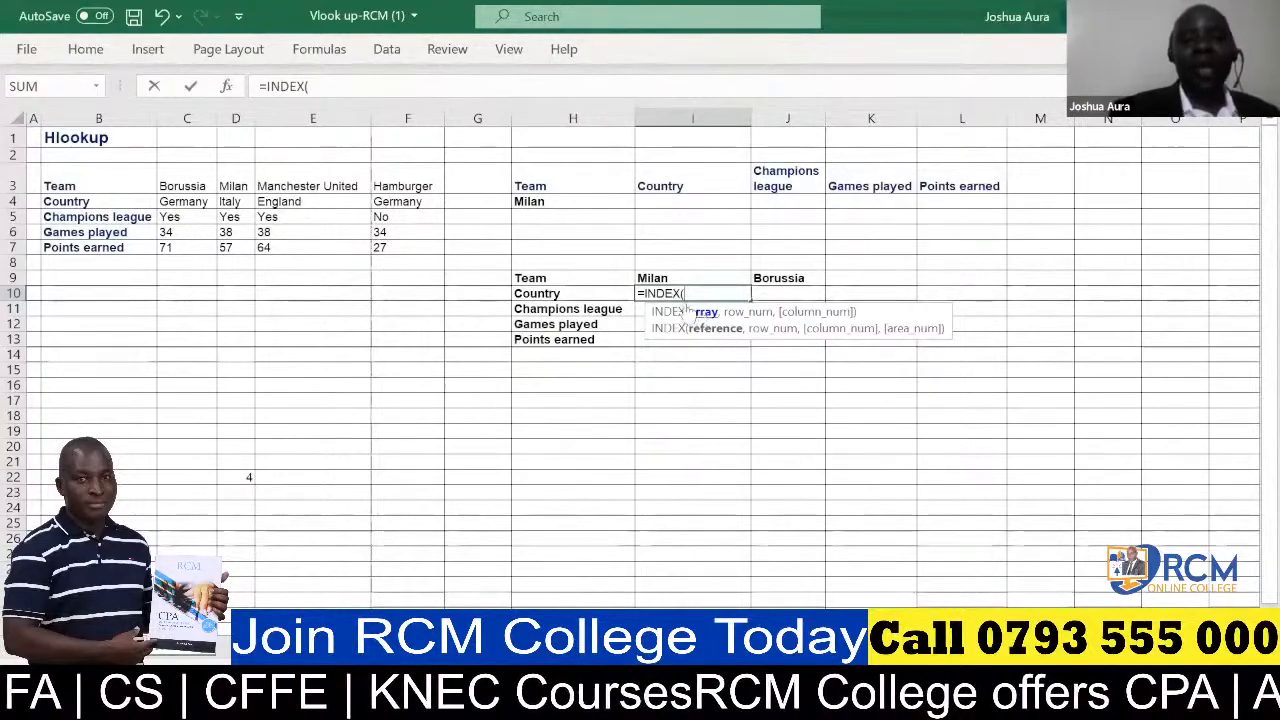
left_click(67, 200)
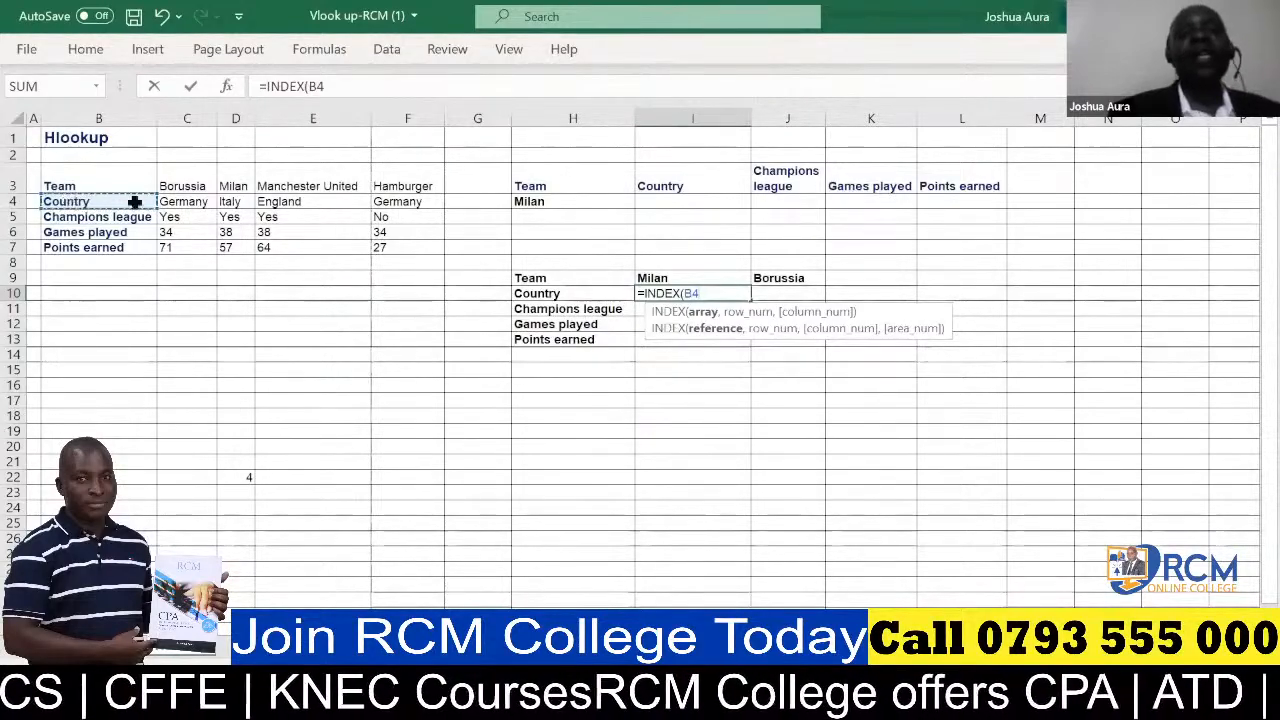
left_click(179, 200)
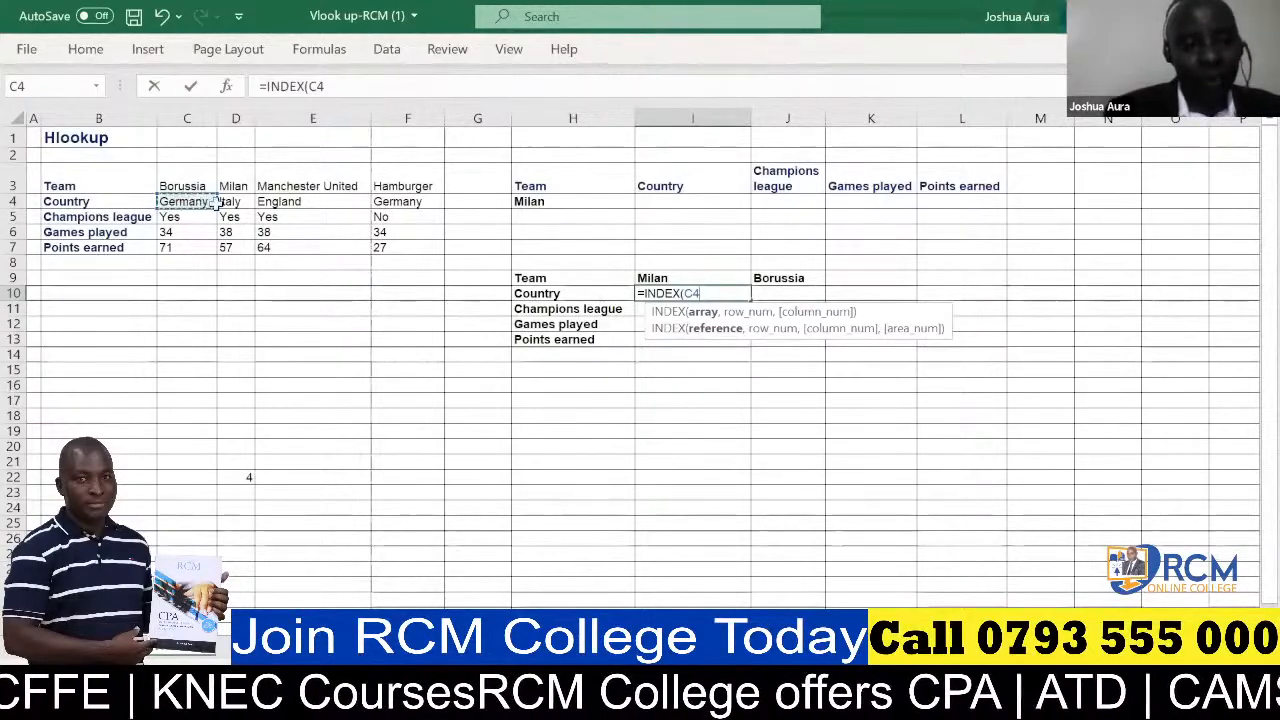
left_click_drag(296, 204, 387, 203)
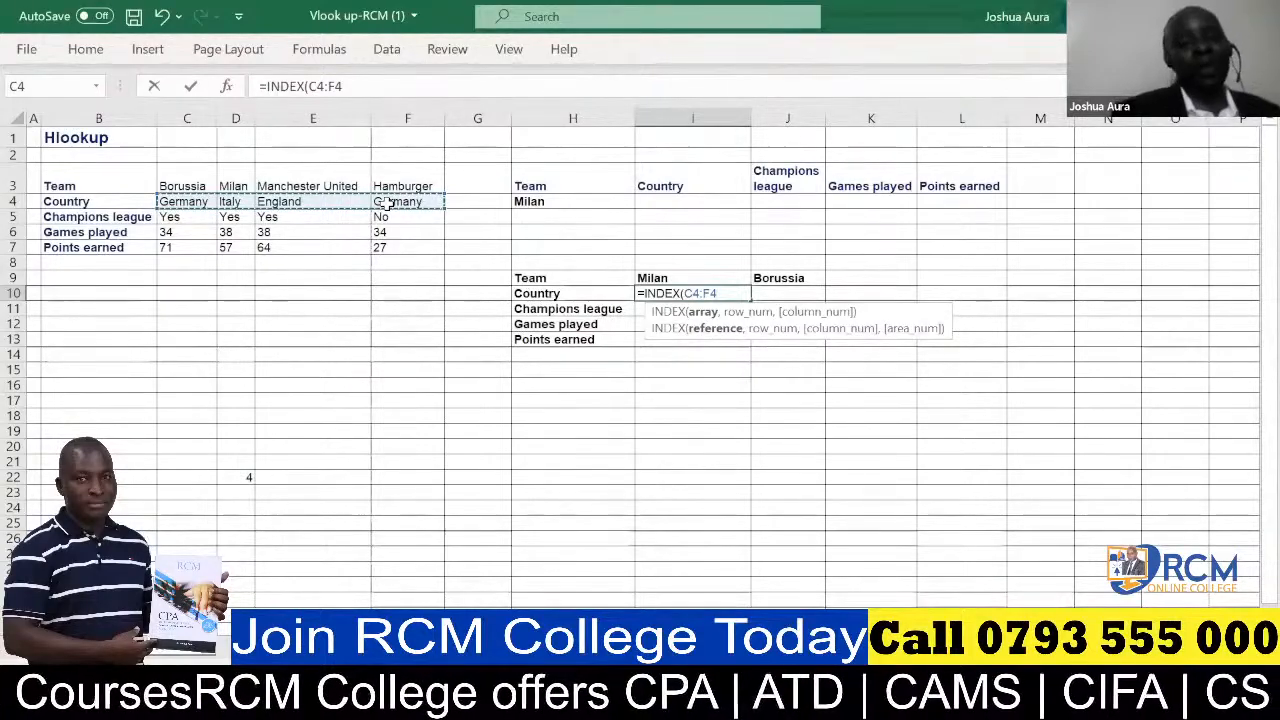
Step: Lock the columns of the INDEX array in I10 as $C4:$F4 and proceed to the row number argument
left_click(356, 91)
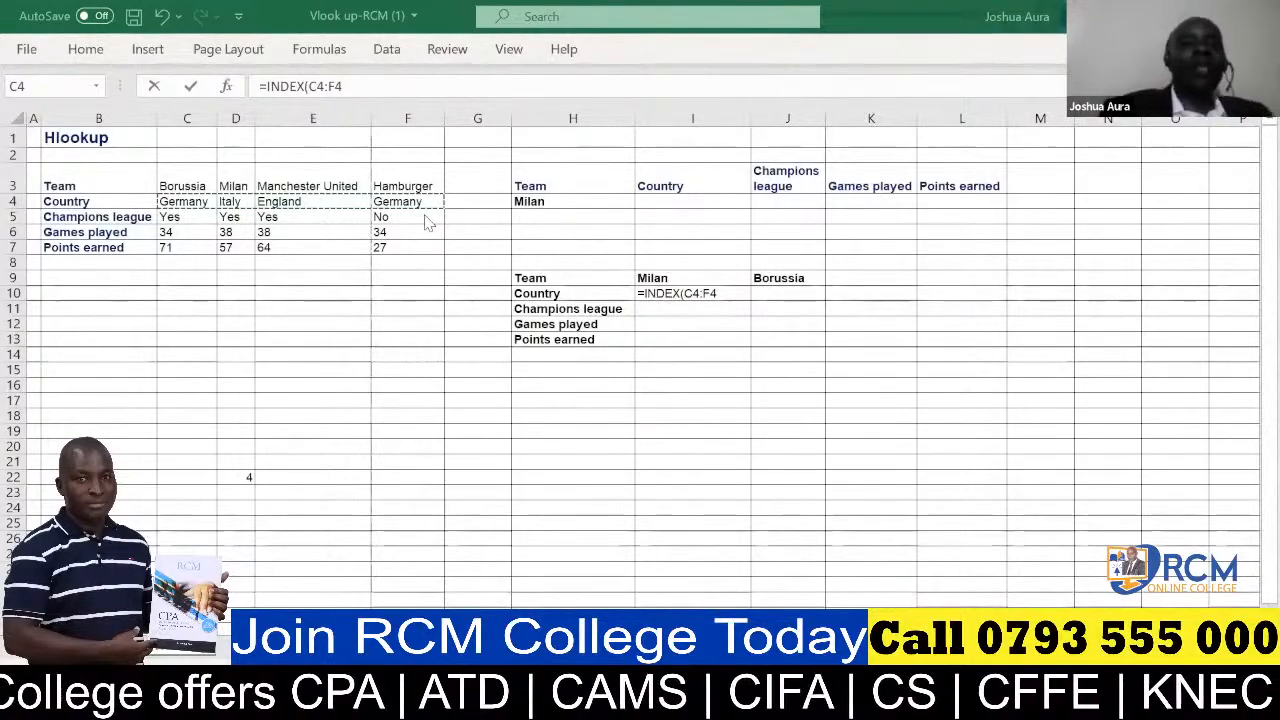
left_click(687, 293)
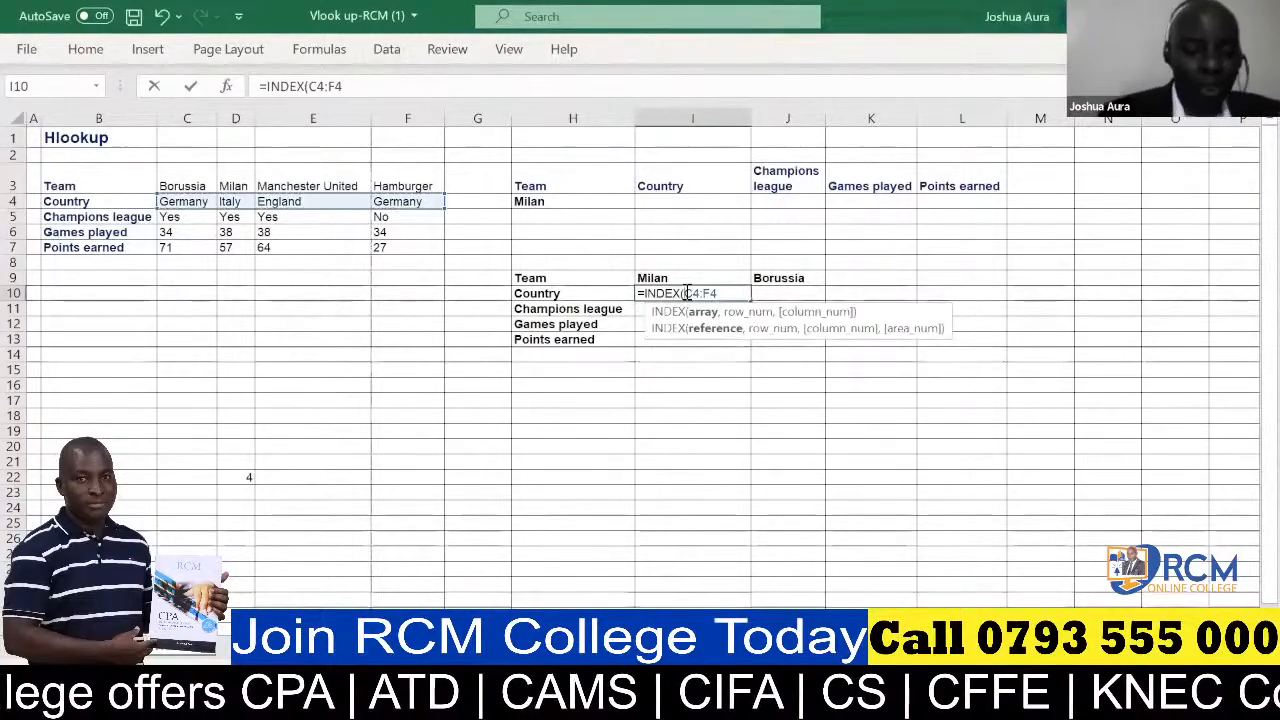
type("$")
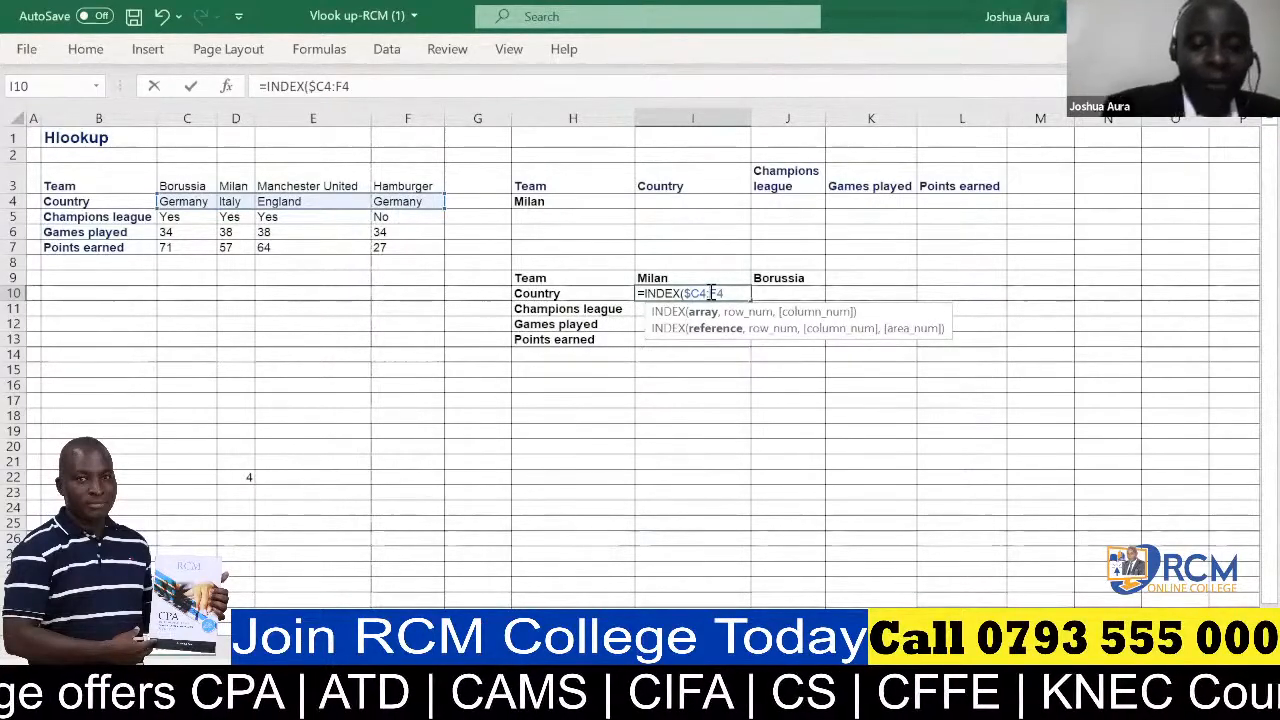
left_click(713, 293)
type("$F4")
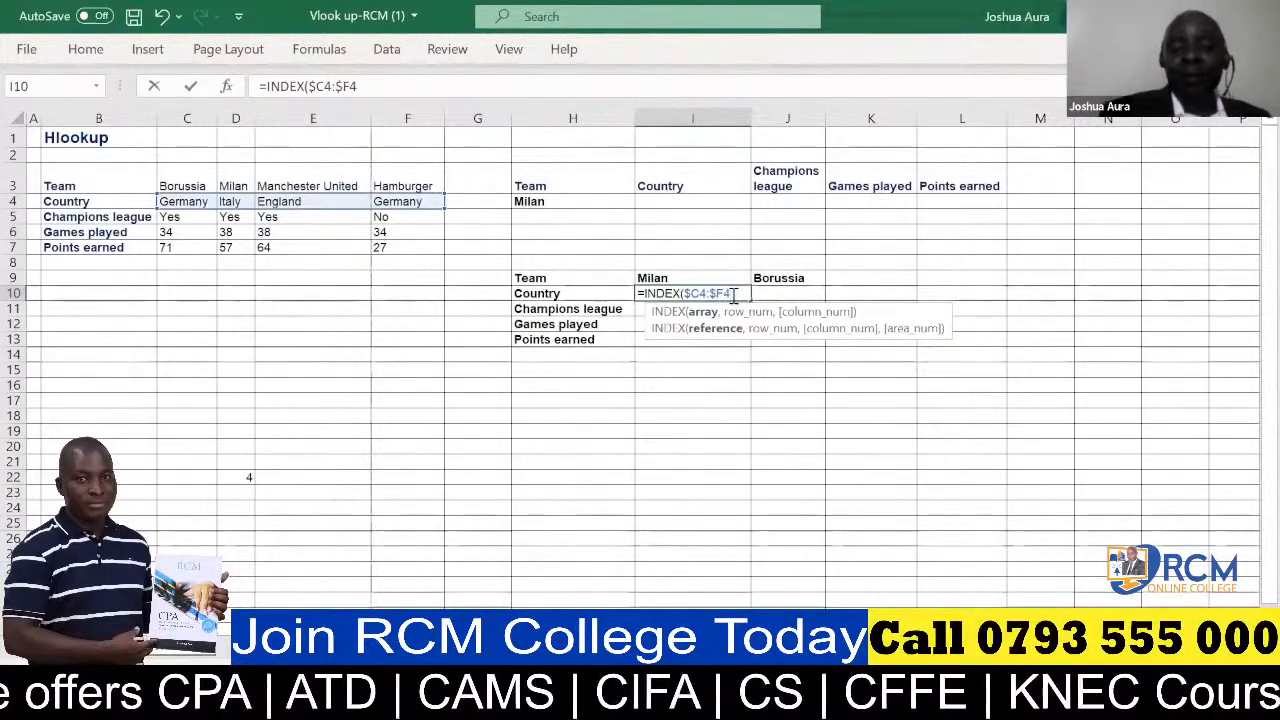
type(",")
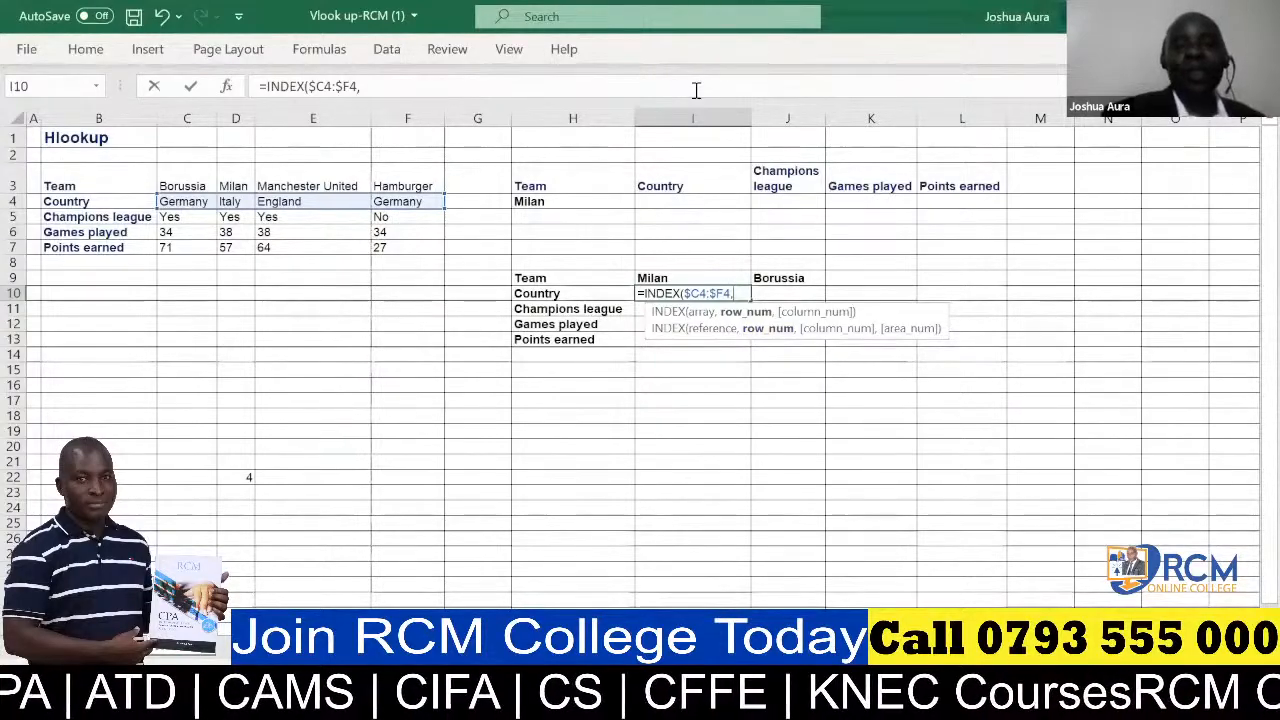
Step: Nest a MATCH function as the row number in I10, with the team name reference I$9 as lookup value
key("alt+Tab")
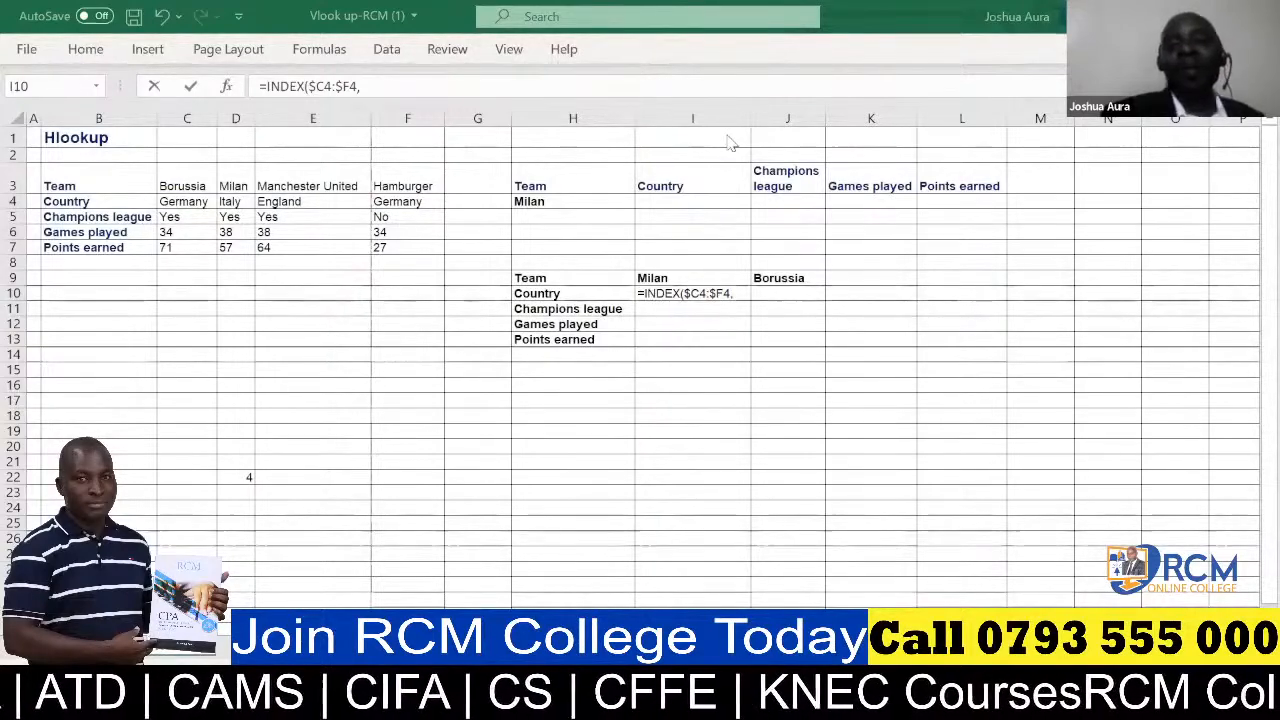
left_click(739, 291)
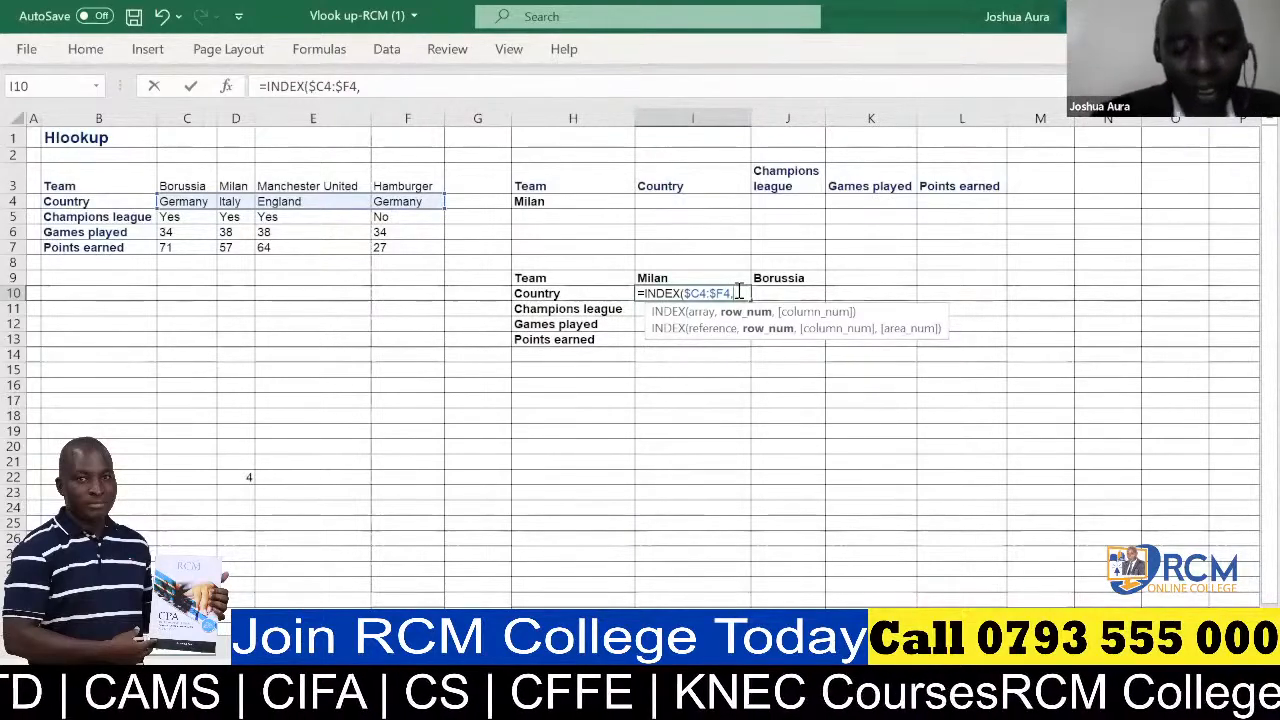
type("match")
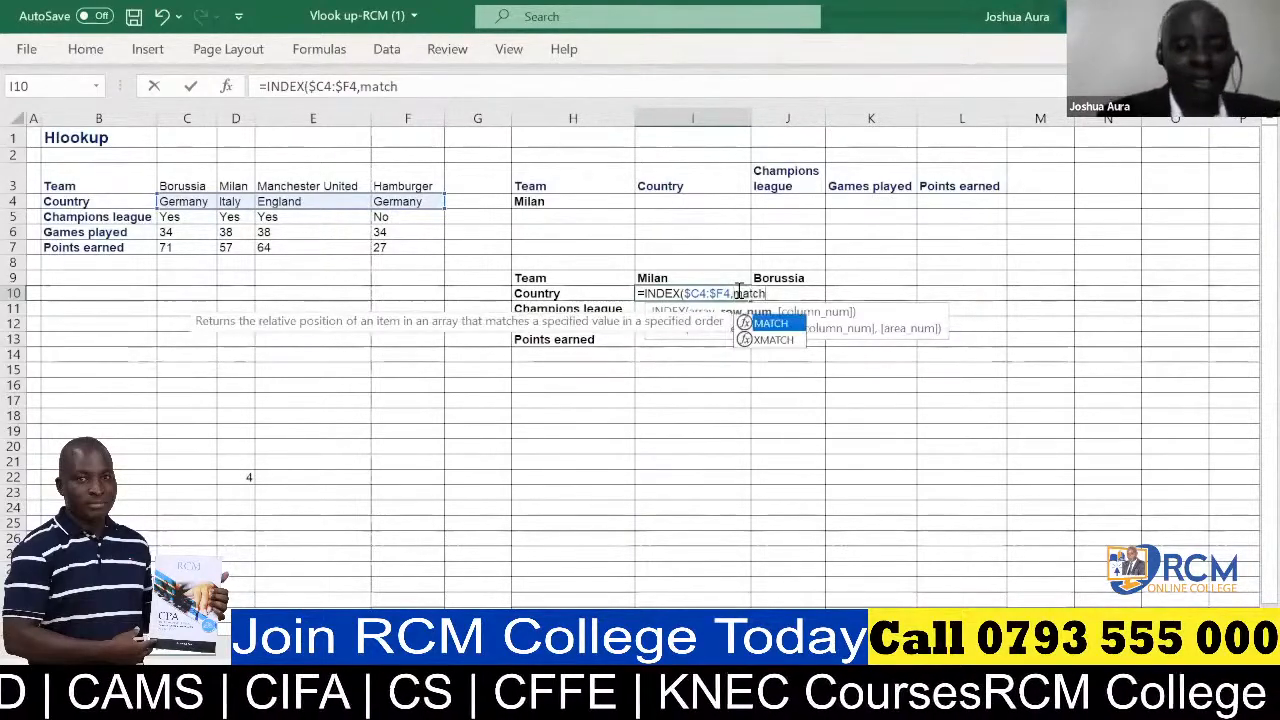
key("Tab")
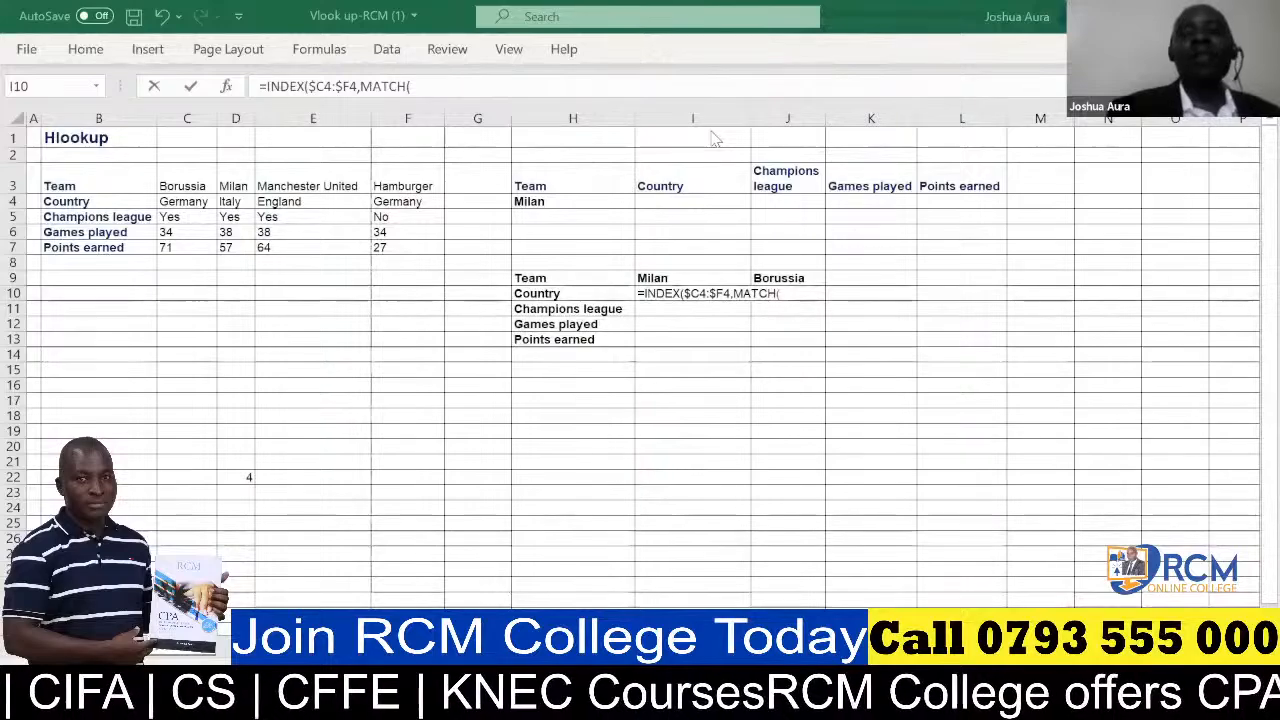
left_click(786, 292)
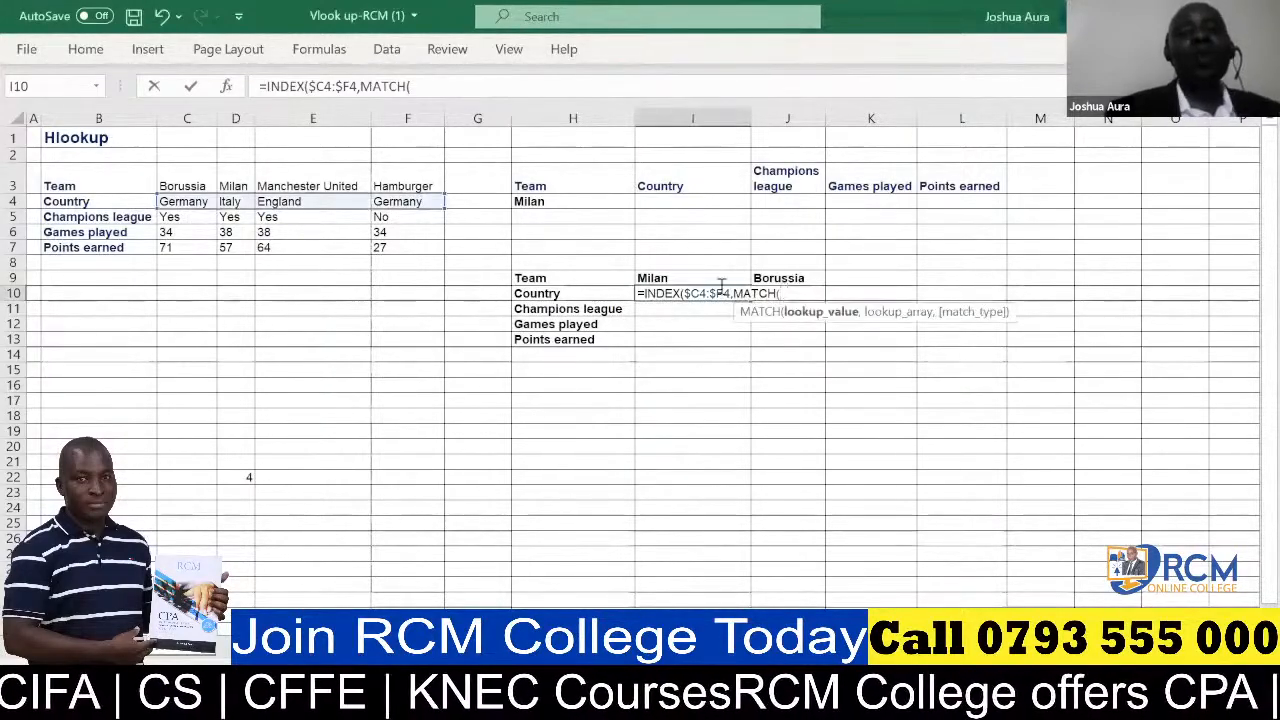
left_click(651, 278)
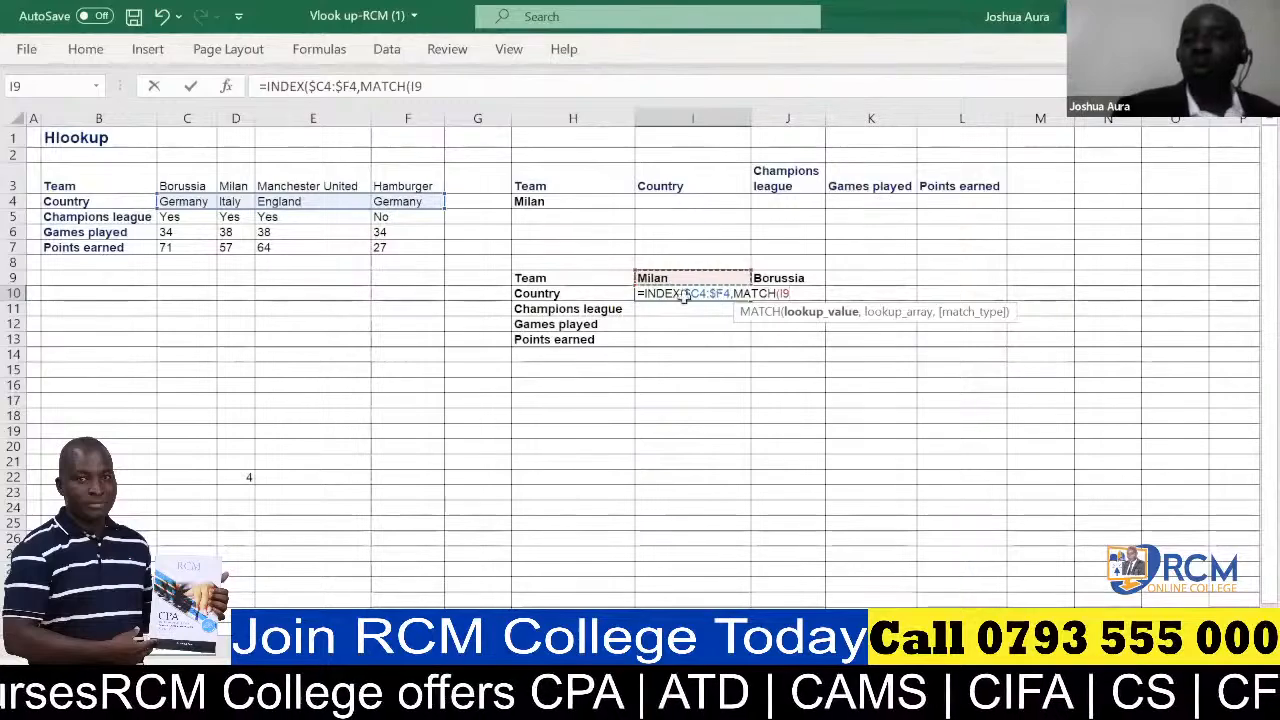
left_click(786, 297)
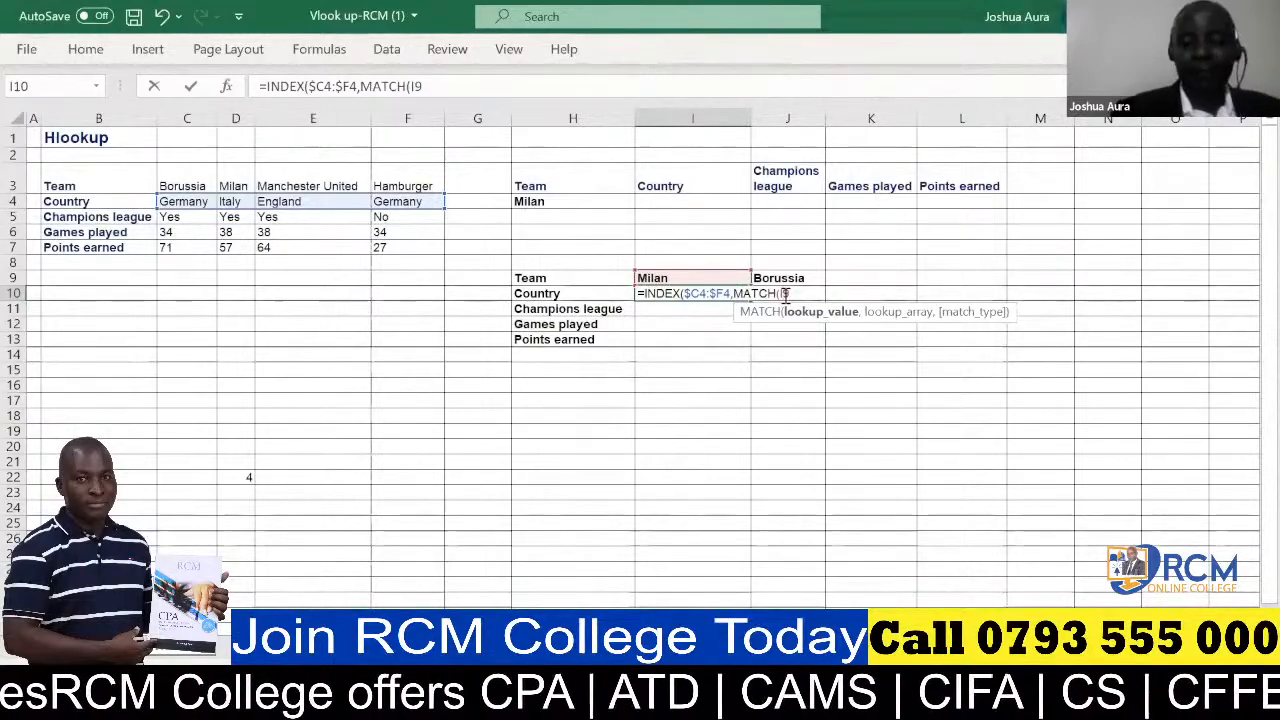
key("F4")
key("F4")
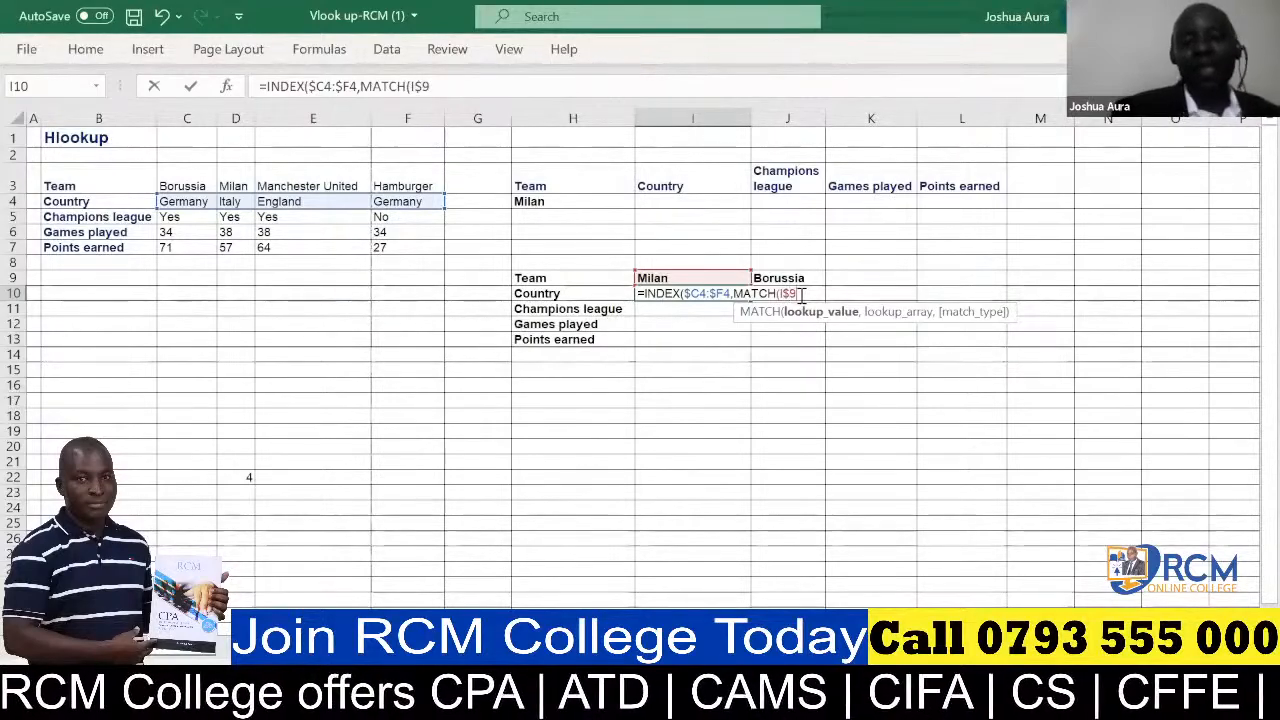
Step: Set the MATCH lookup array to the source table's team names as the absolute range $C$3:$F$3
type(",")
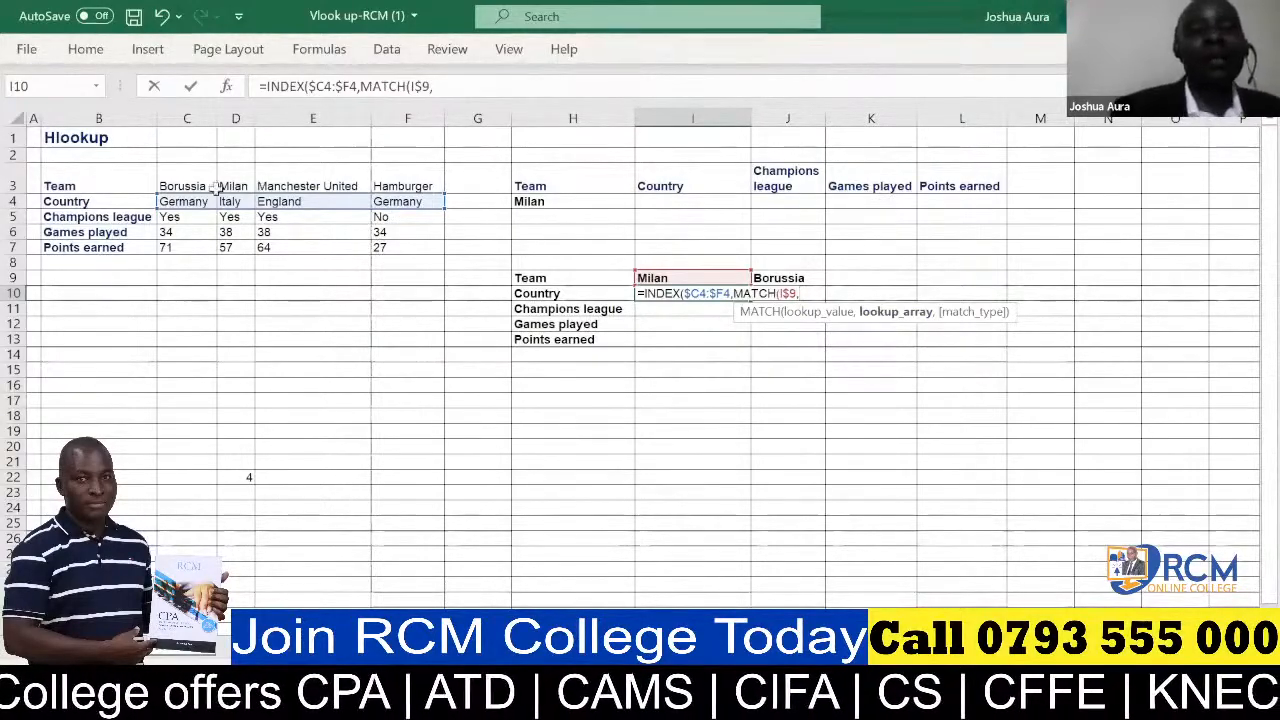
left_click(175, 184)
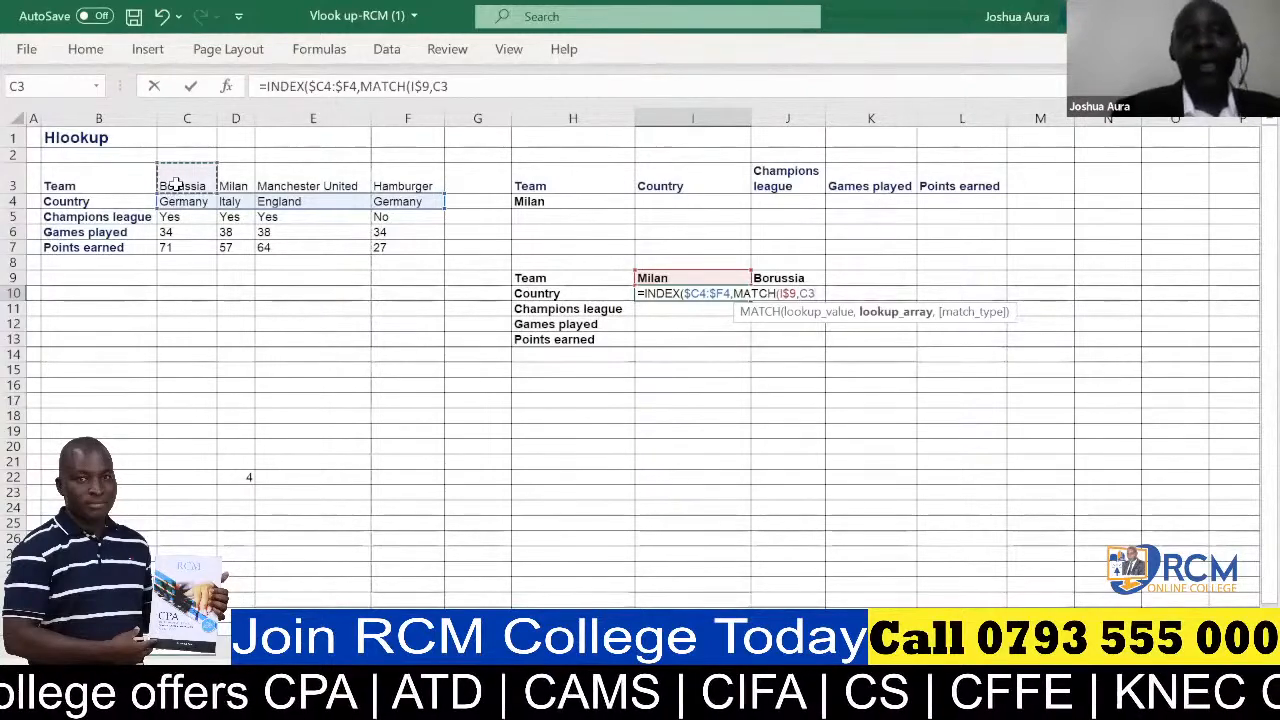
key("shift+Right")
key("shift+Right")
key("shift+Right")
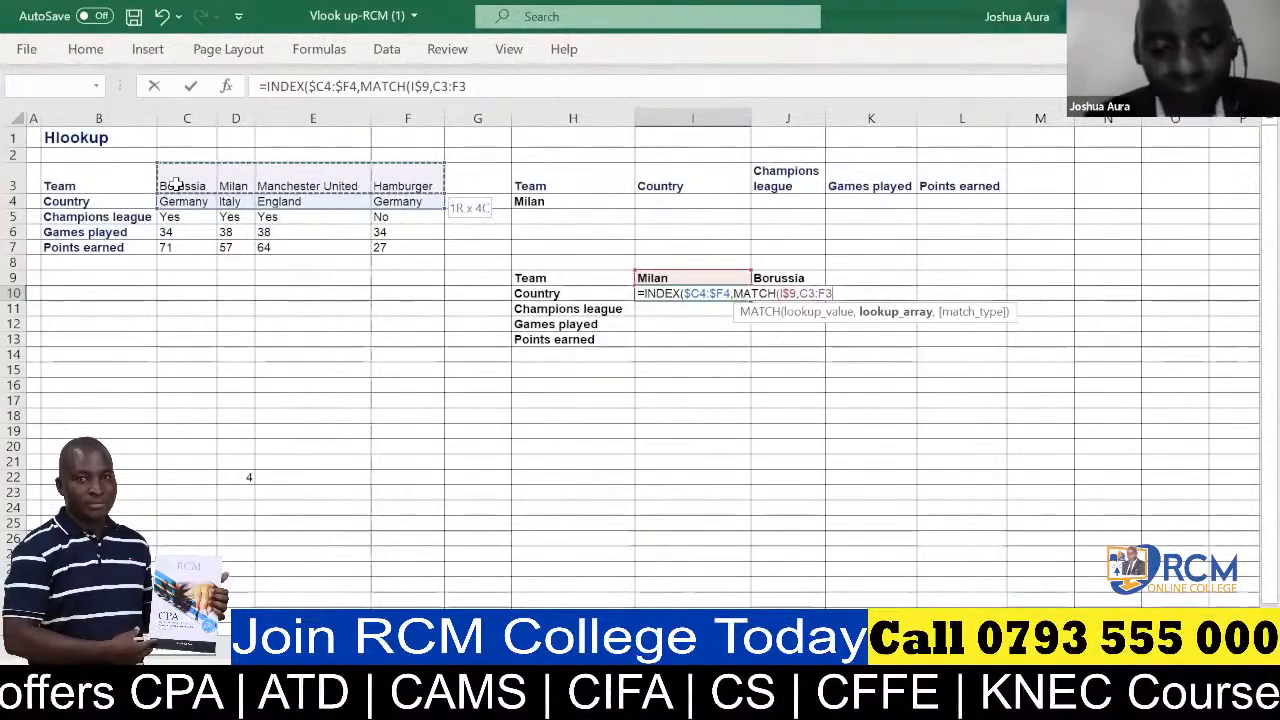
key("F4")
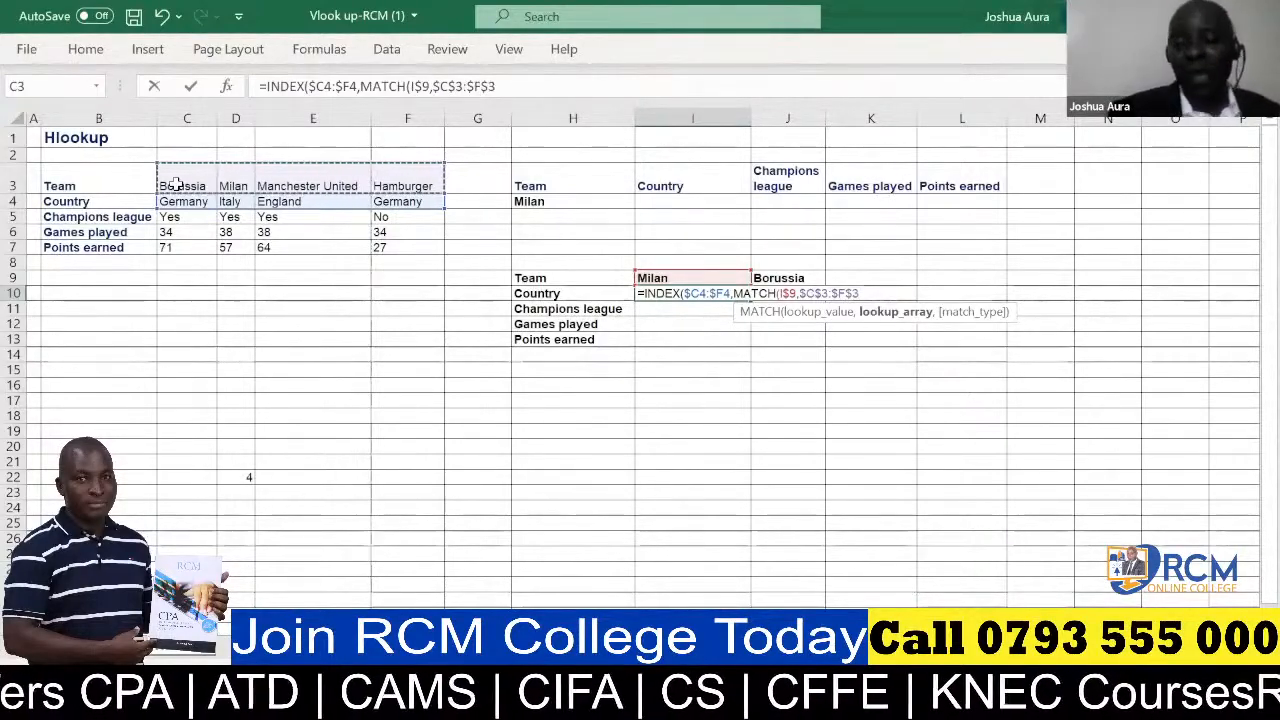
Step: Set the match type to 0 for an exact match, close both functions and enter the formula in I10
type(",")
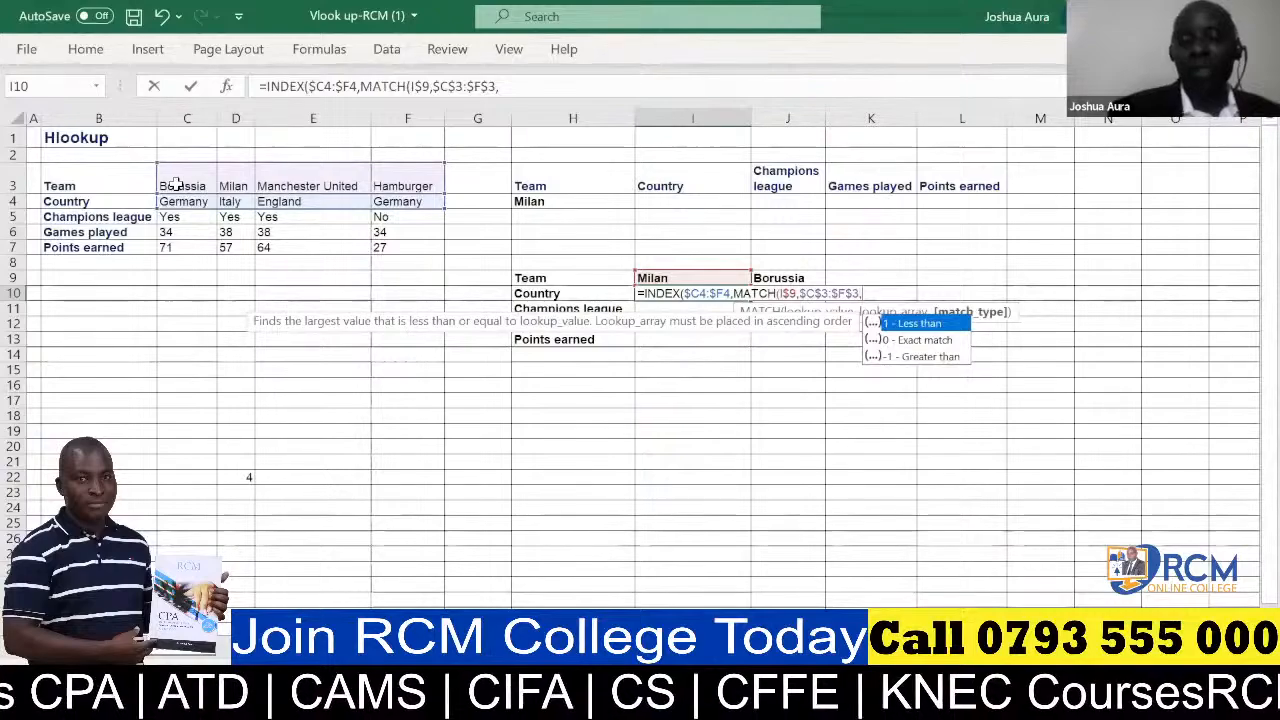
type("0")
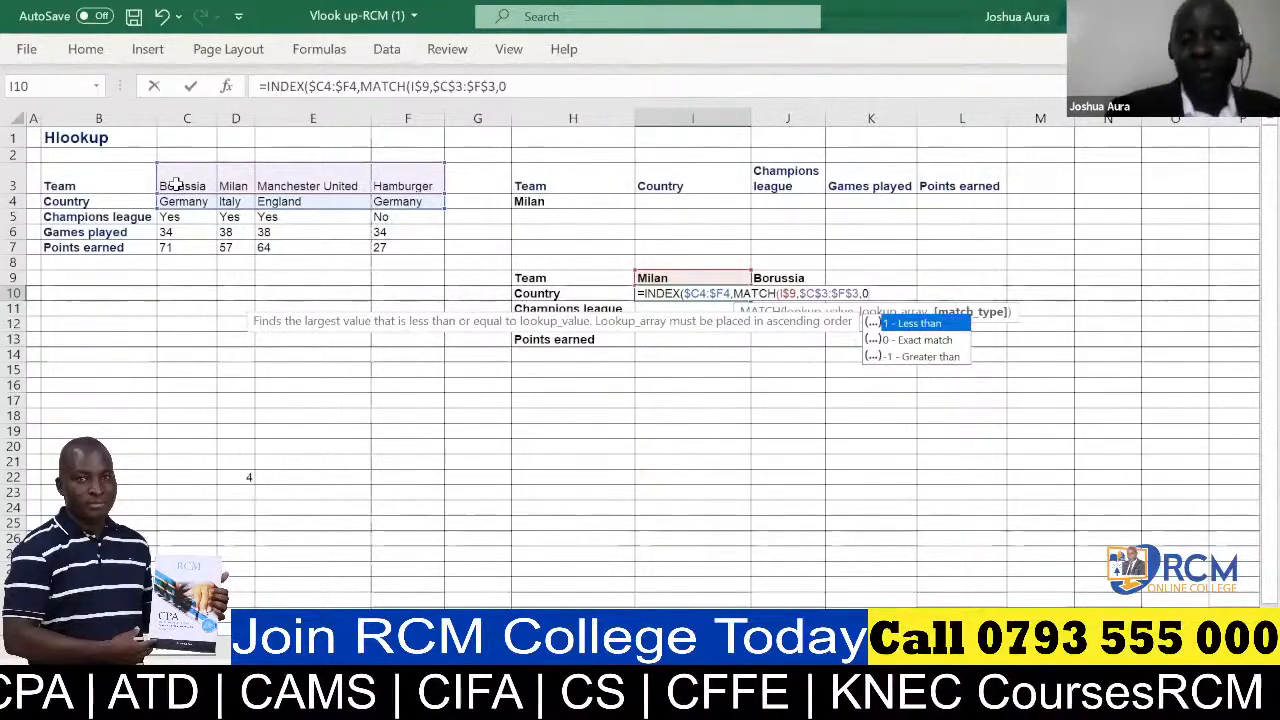
type(")")
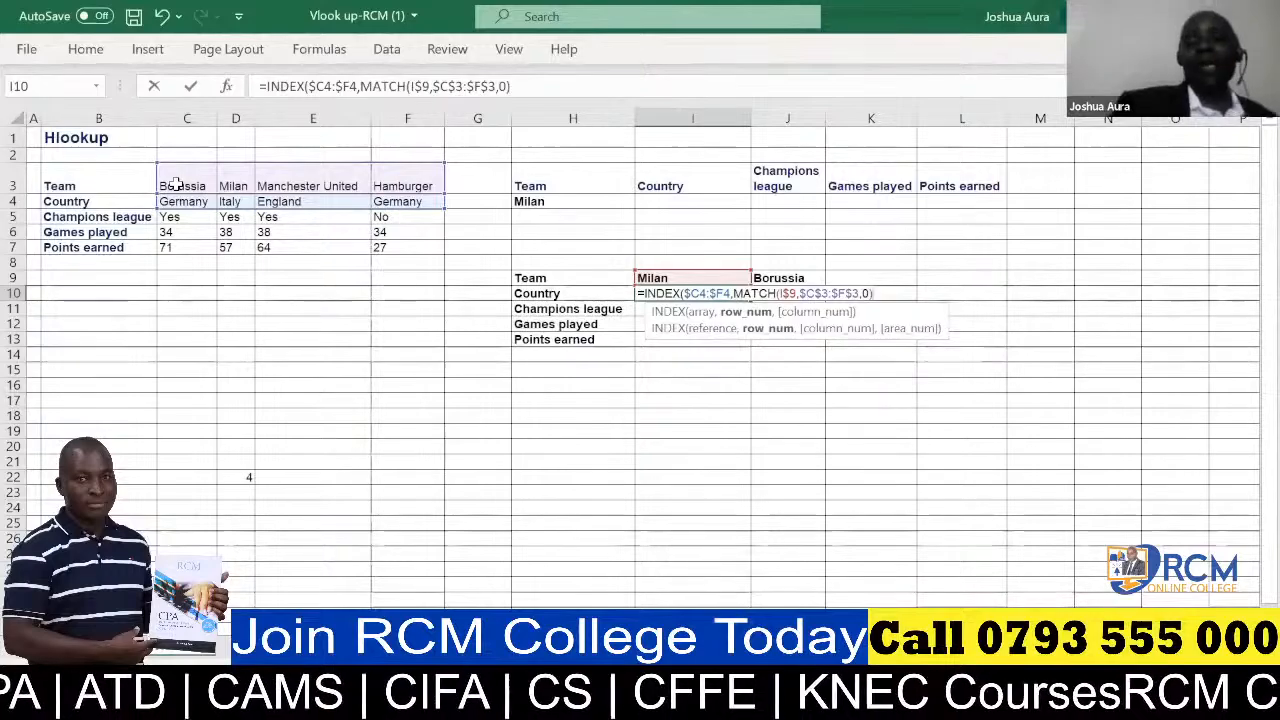
type(")")
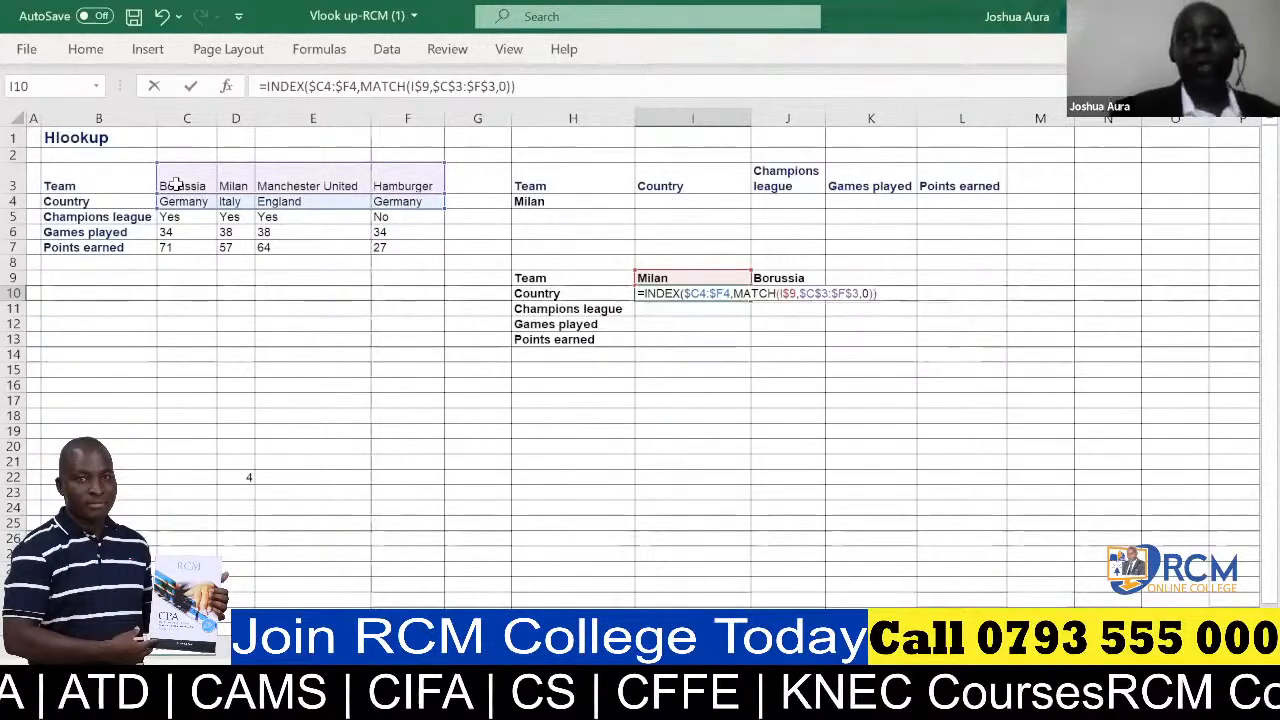
key("Return")
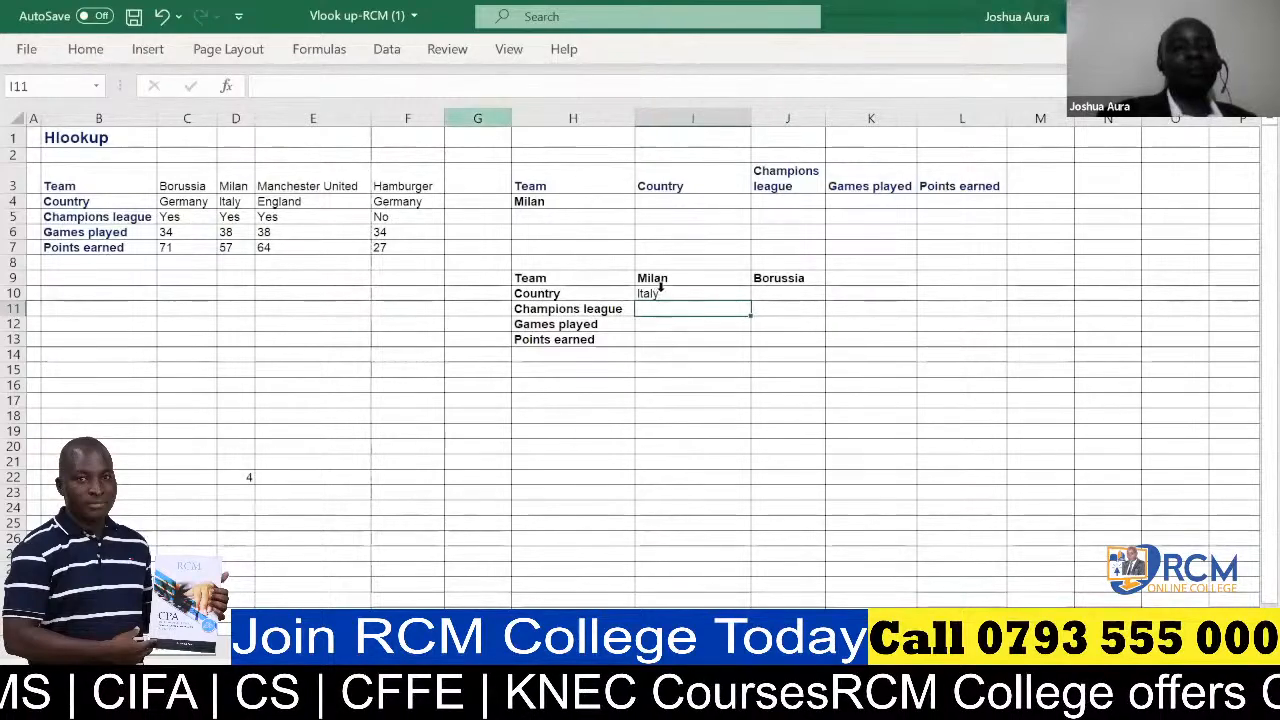
Step: Copy the I10 formula across to K10 and fill all three columns down through row 13
left_click(364, 88)
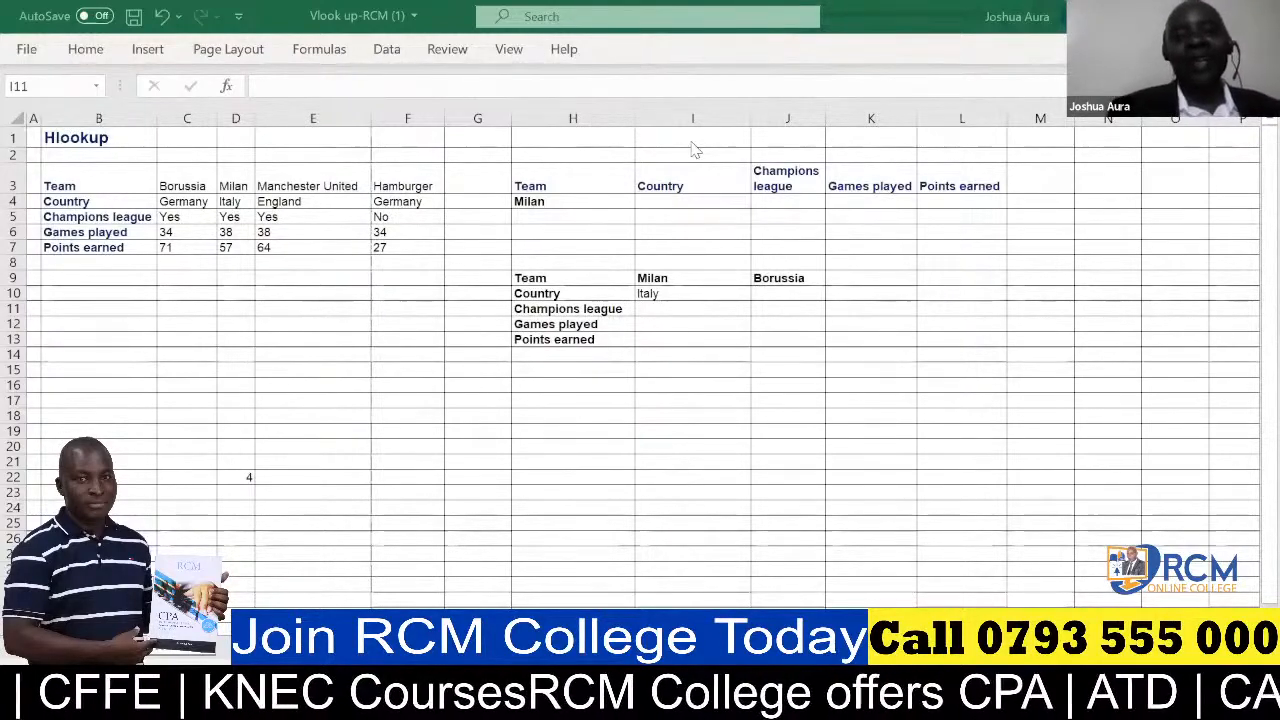
left_click(670, 290)
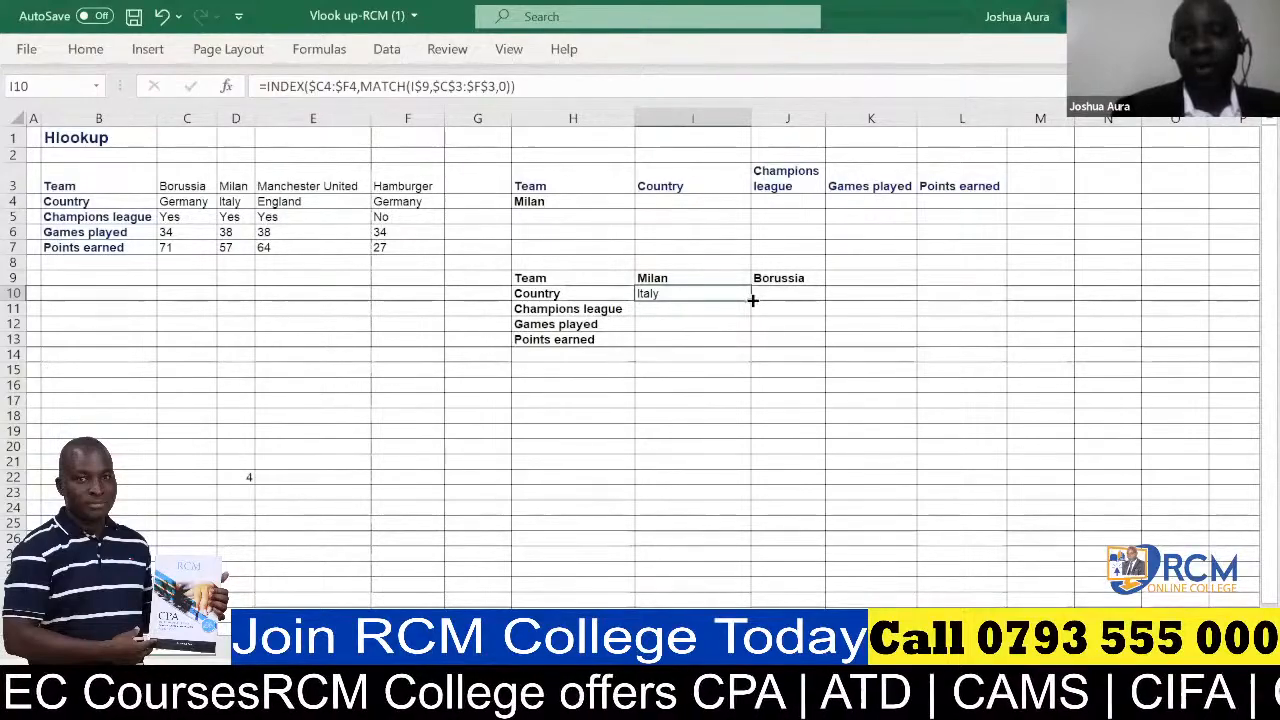
left_click_drag(753, 300, 896, 296)
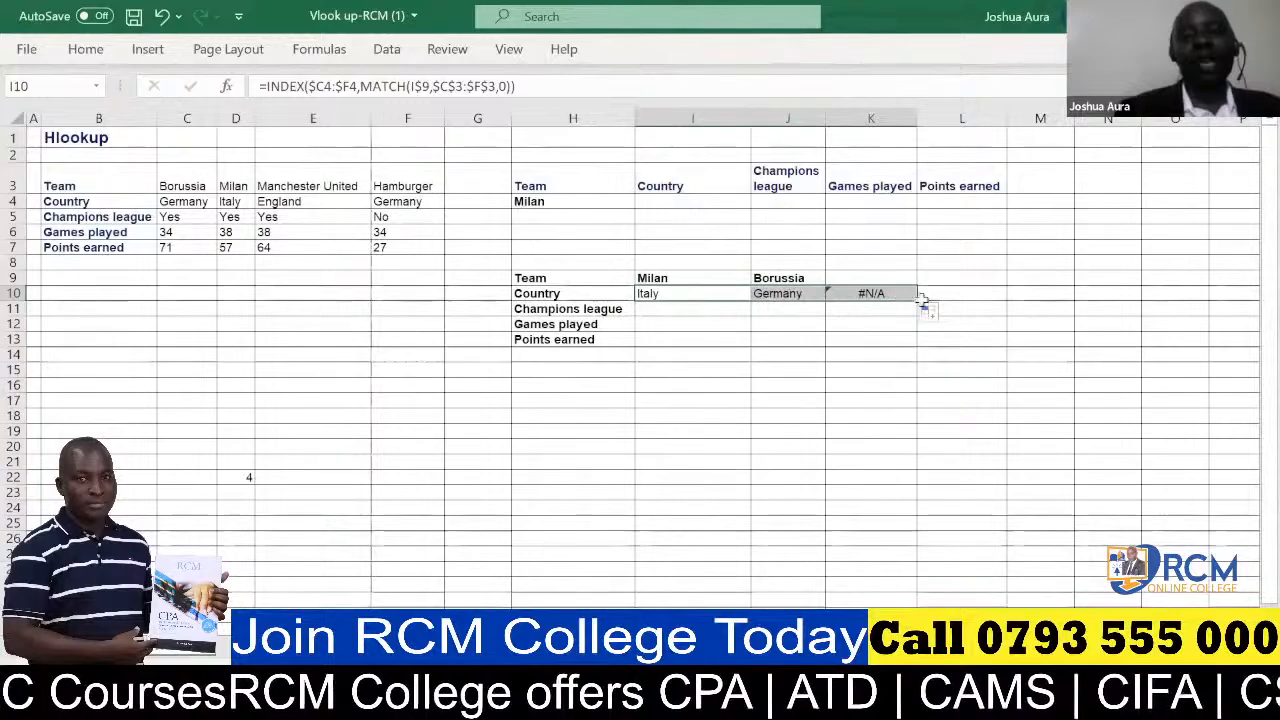
left_click_drag(918, 301, 926, 354)
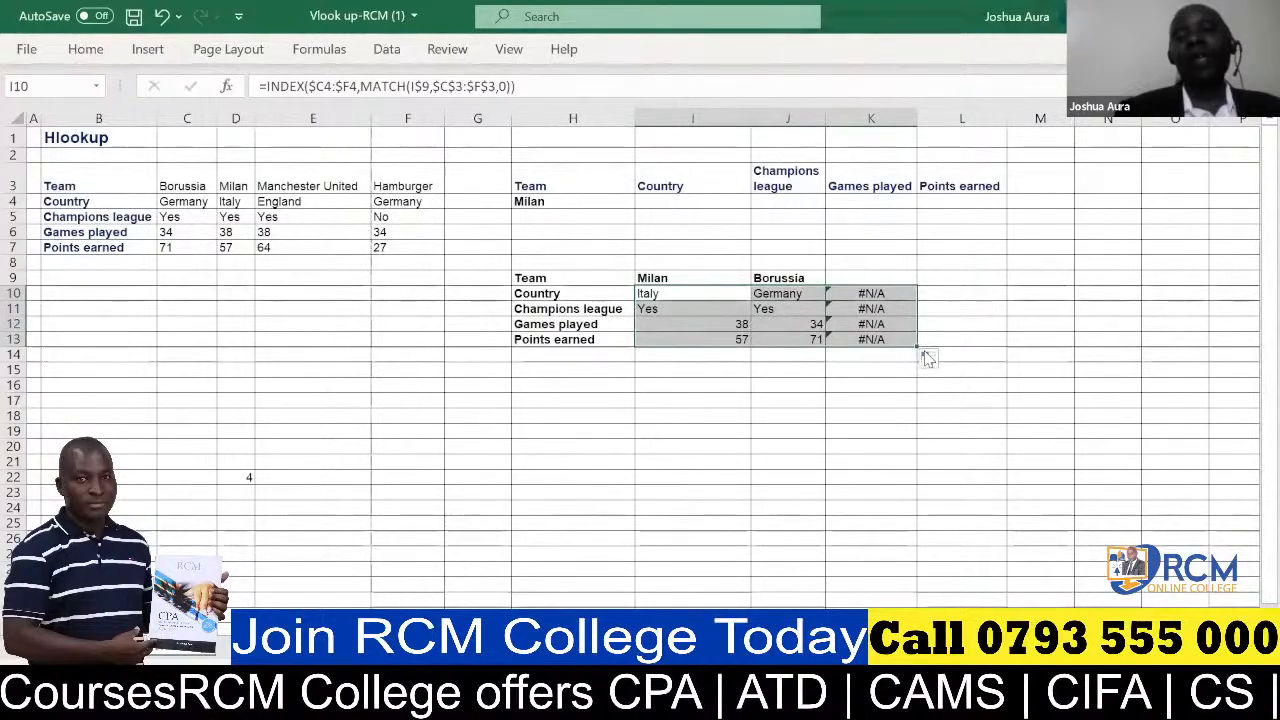
Step: Enter Hamburger as the third team name in K9, above the copied lookup formulas
left_click(863, 276)
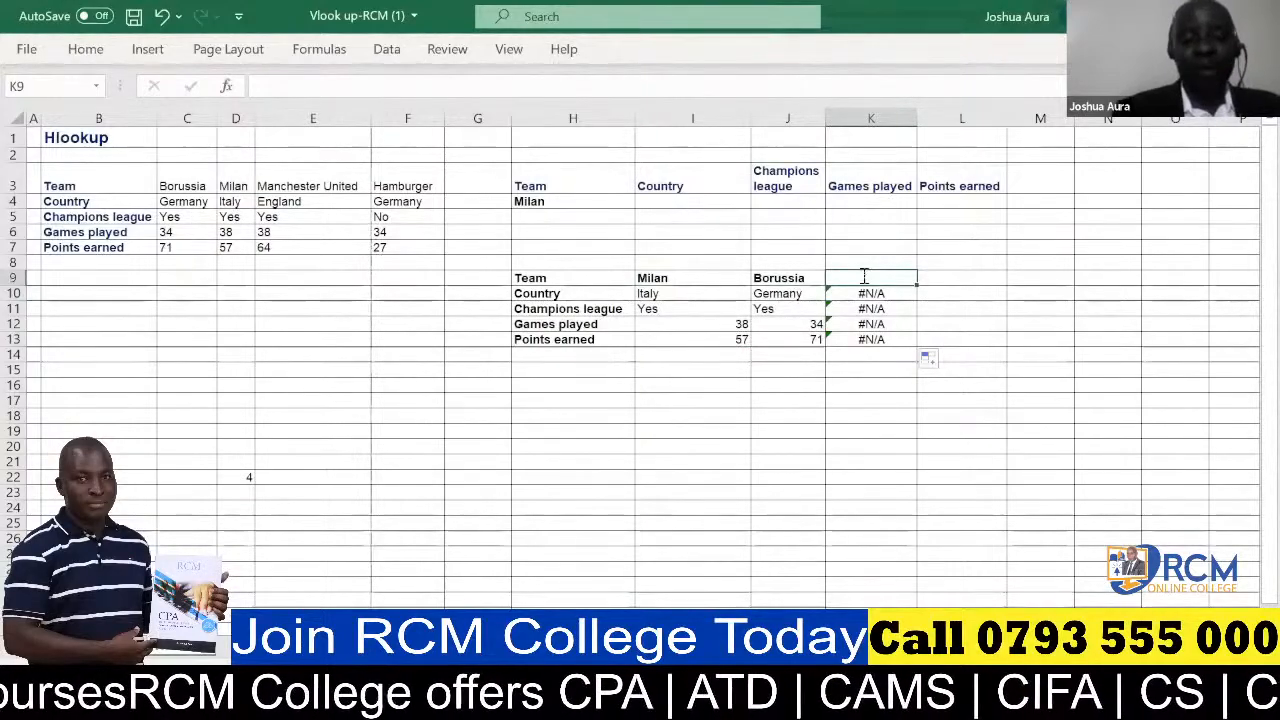
type("Hamburger")
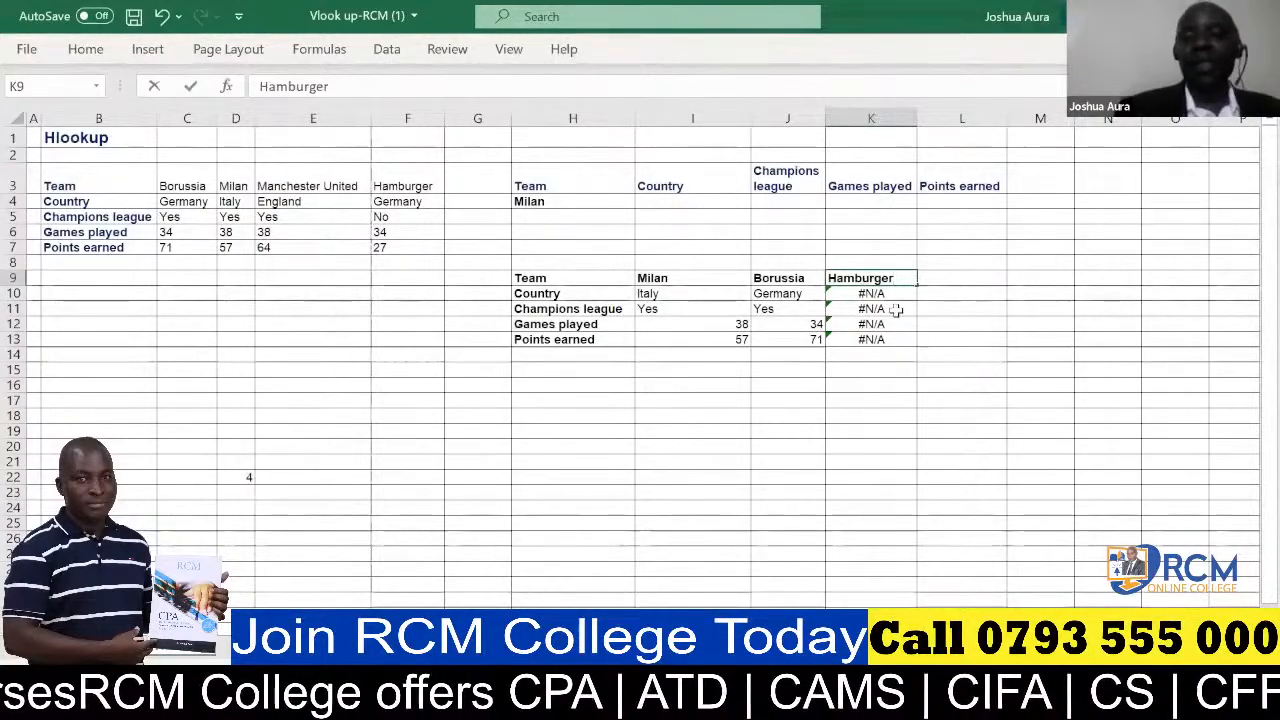
key("Return")
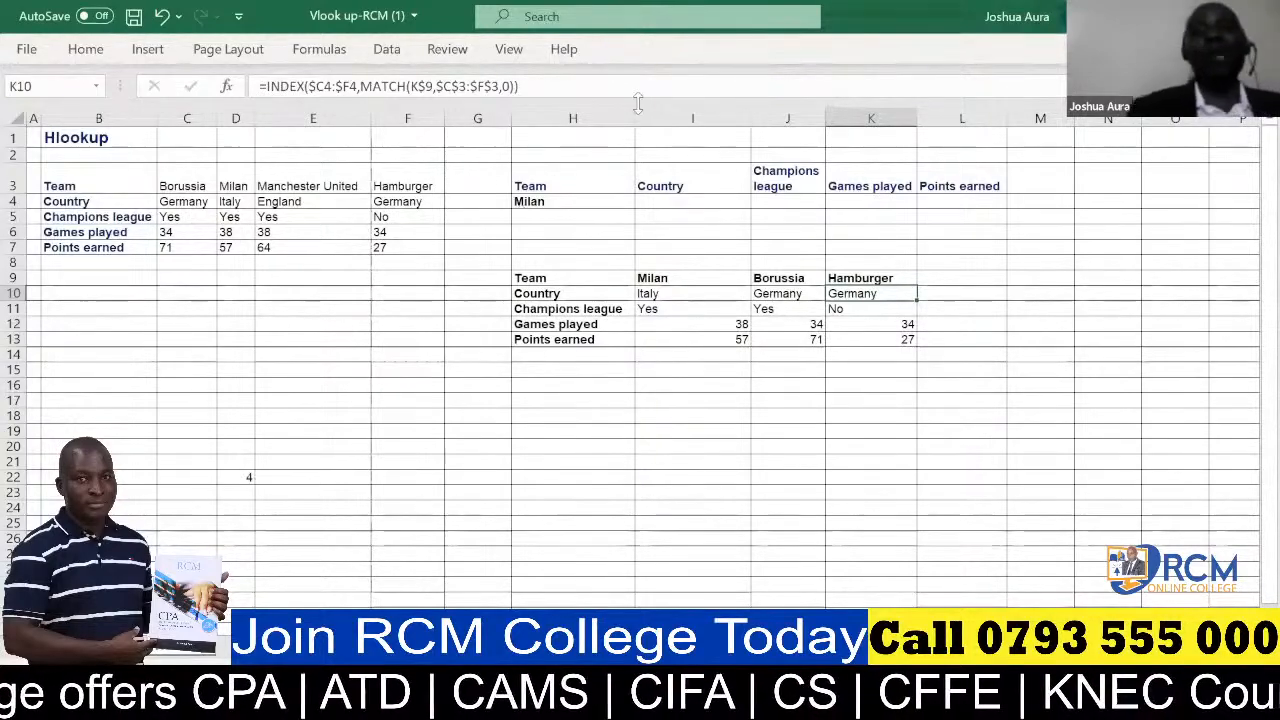
key("alt+Tab")
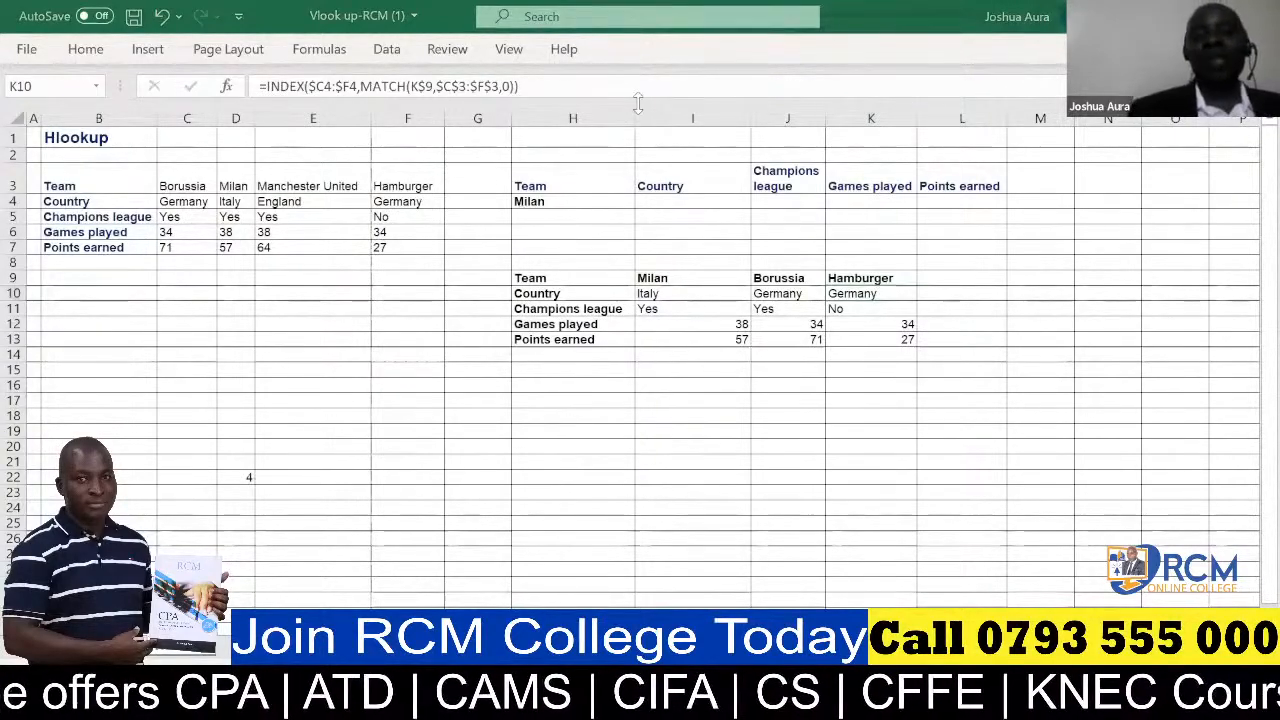
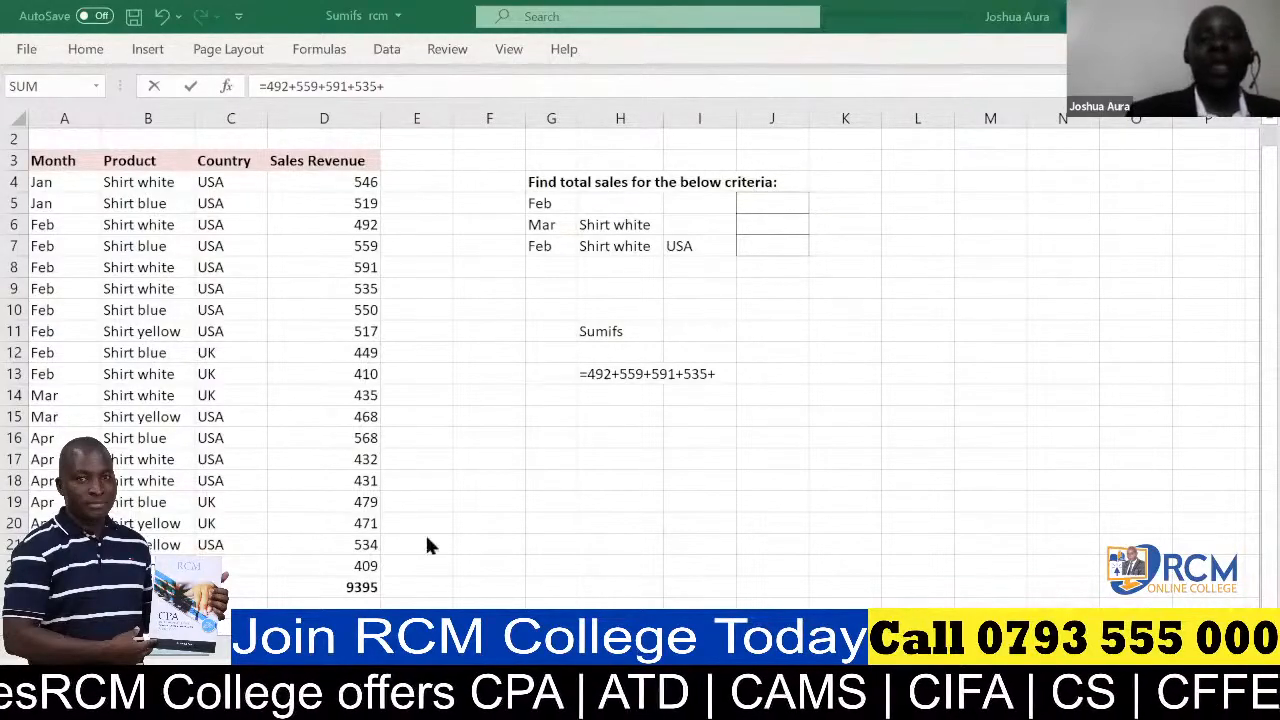
Step: Clear the unfinished manual addition formula from H13
left_click(367, 589)
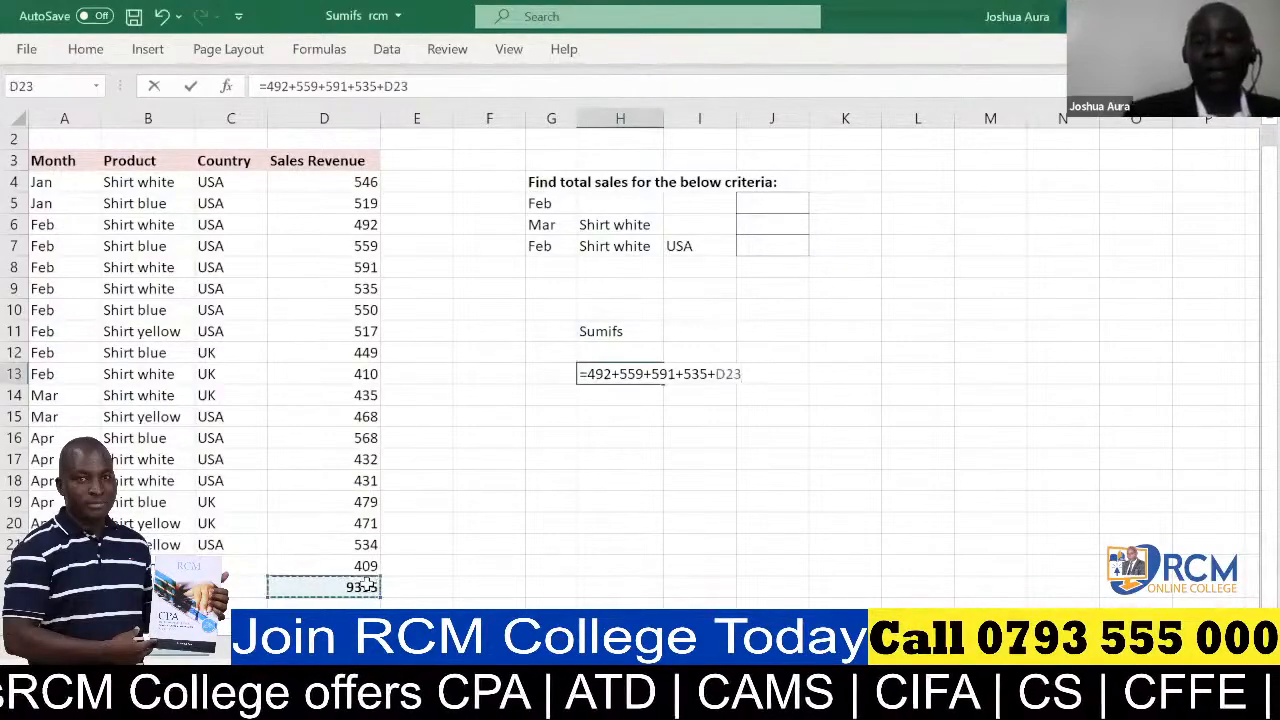
key("BackSpace")
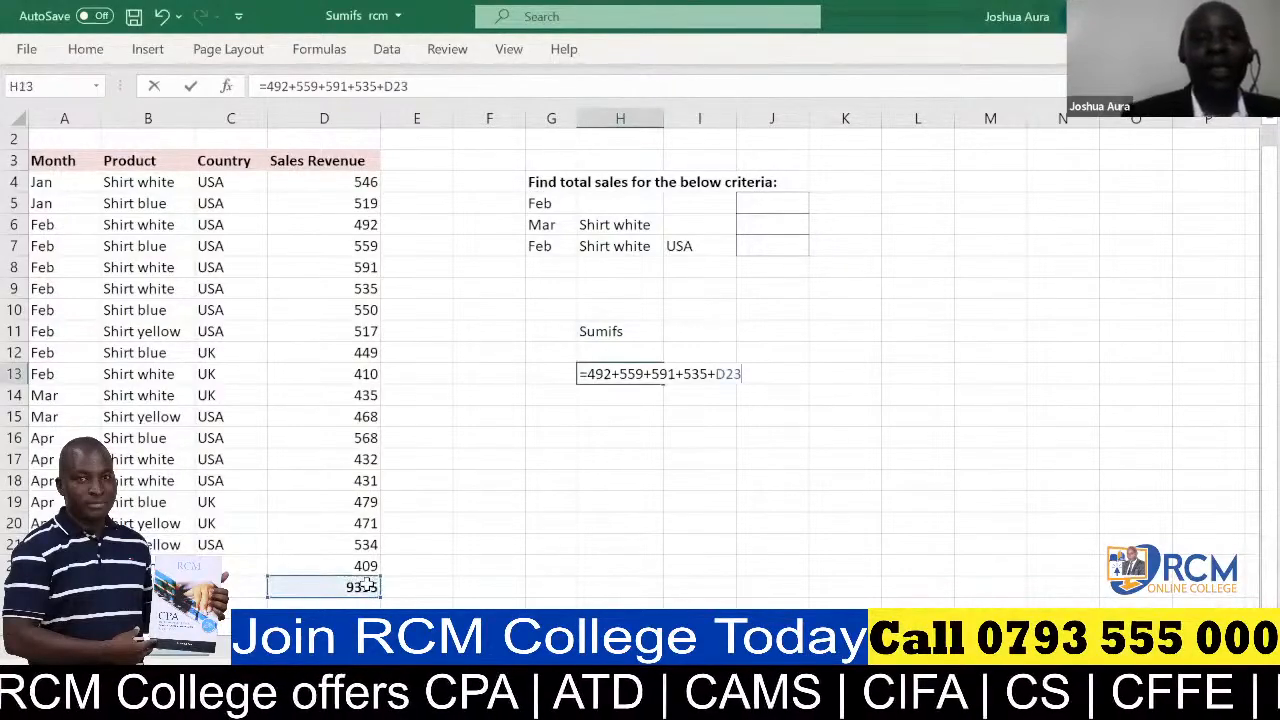
left_click(432, 90)
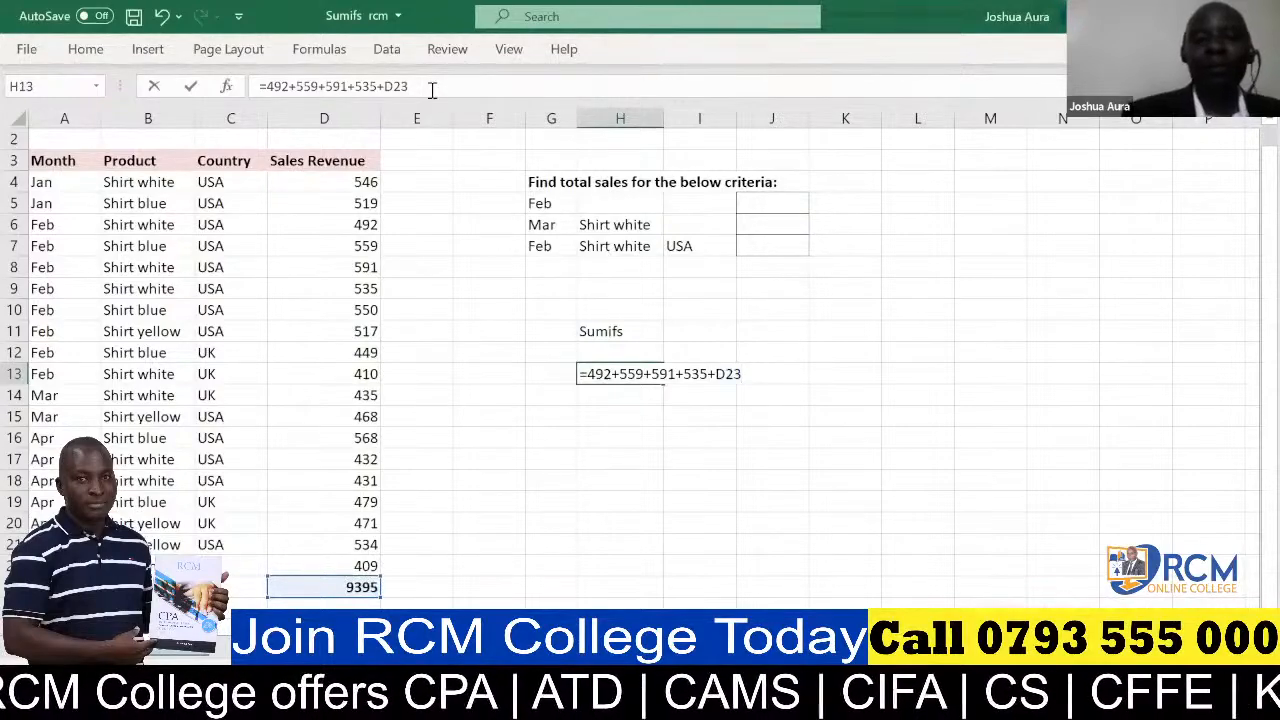
key("ctrl+a")
key("BackSpace")
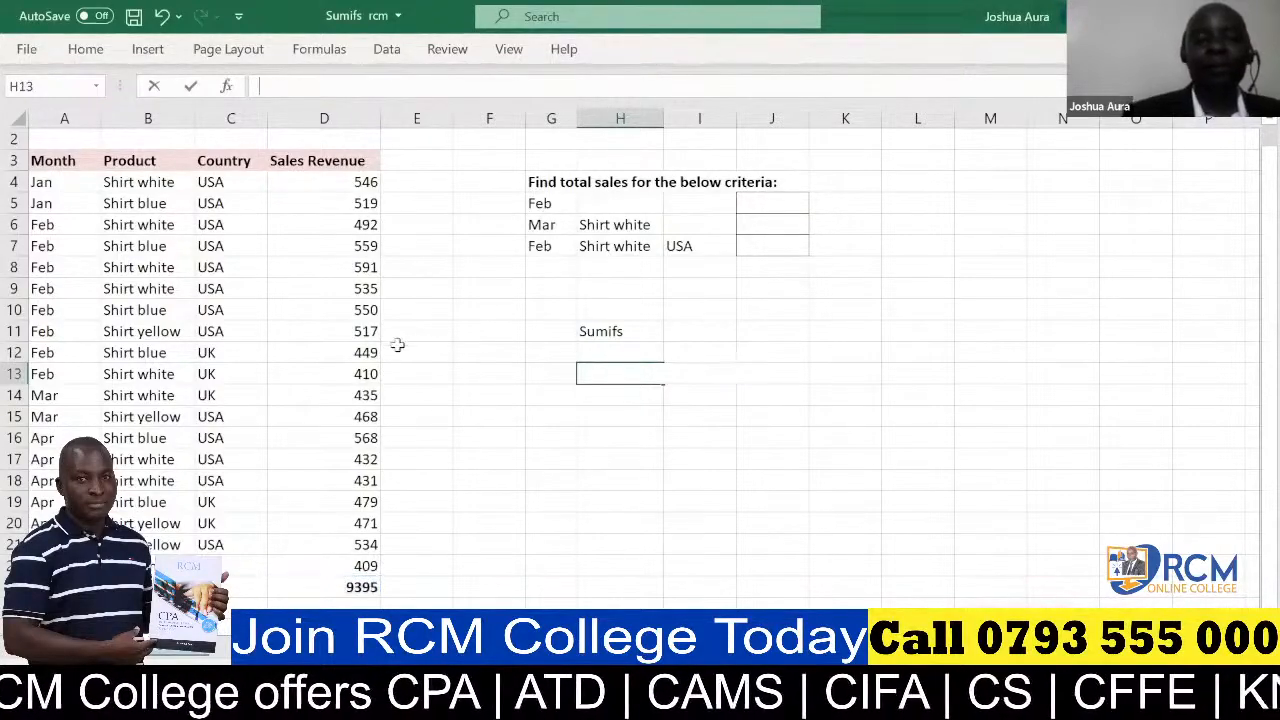
Step: Delete the sales revenue total in D23 and recreate it with AutoSum
left_click(362, 587)
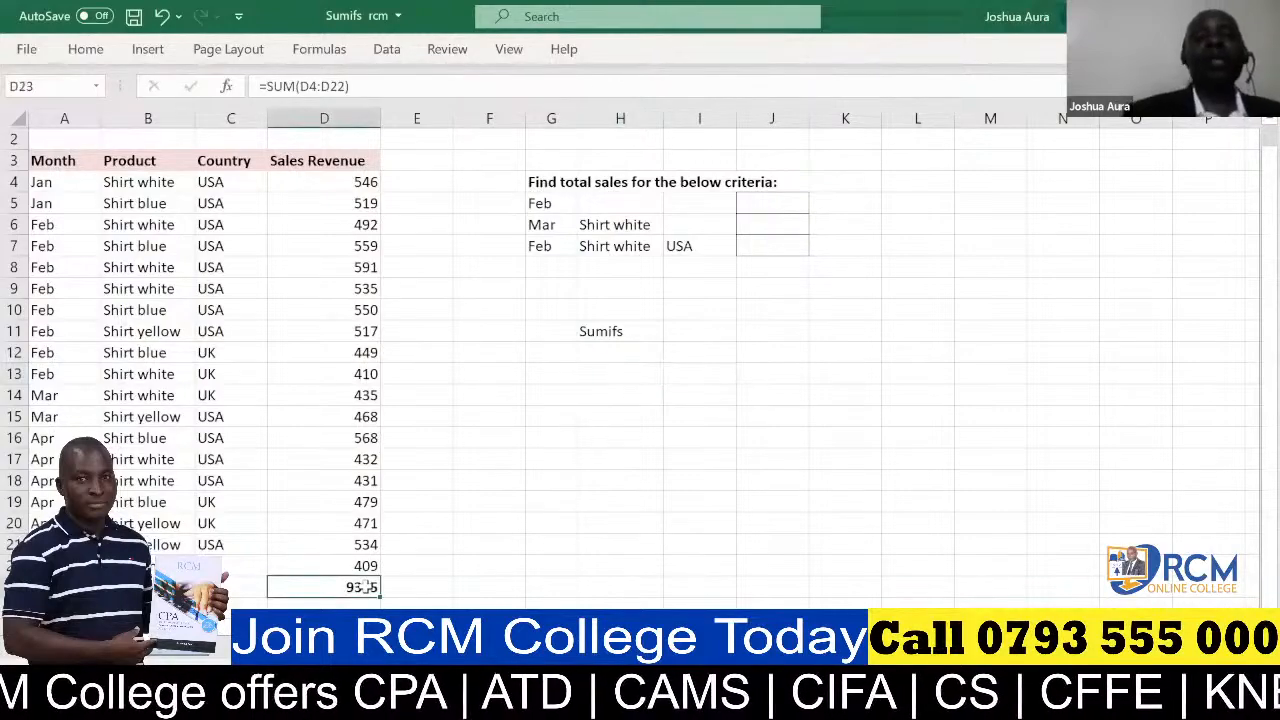
key("Delete")
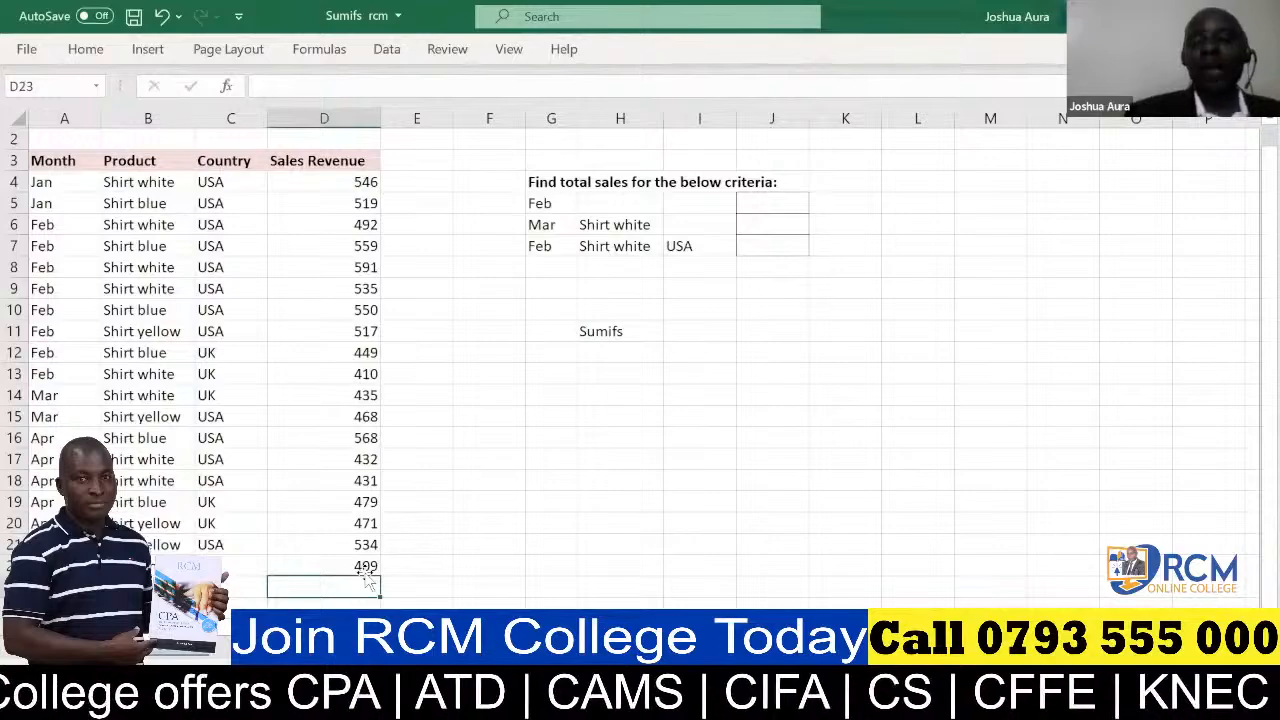
key("alt+=")
key("Return")
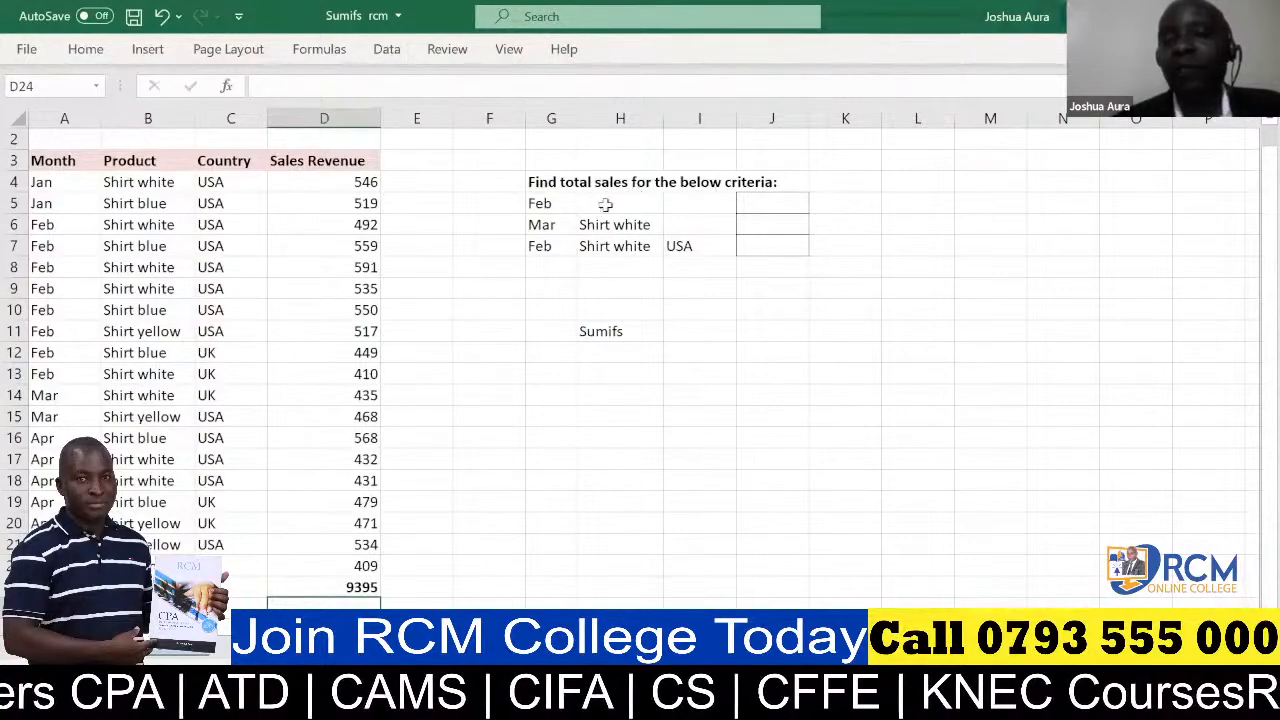
Step: Start a SUMIFS formula in J5 with the sales revenue figures D4:D22 as the sum range
left_click(758, 204)
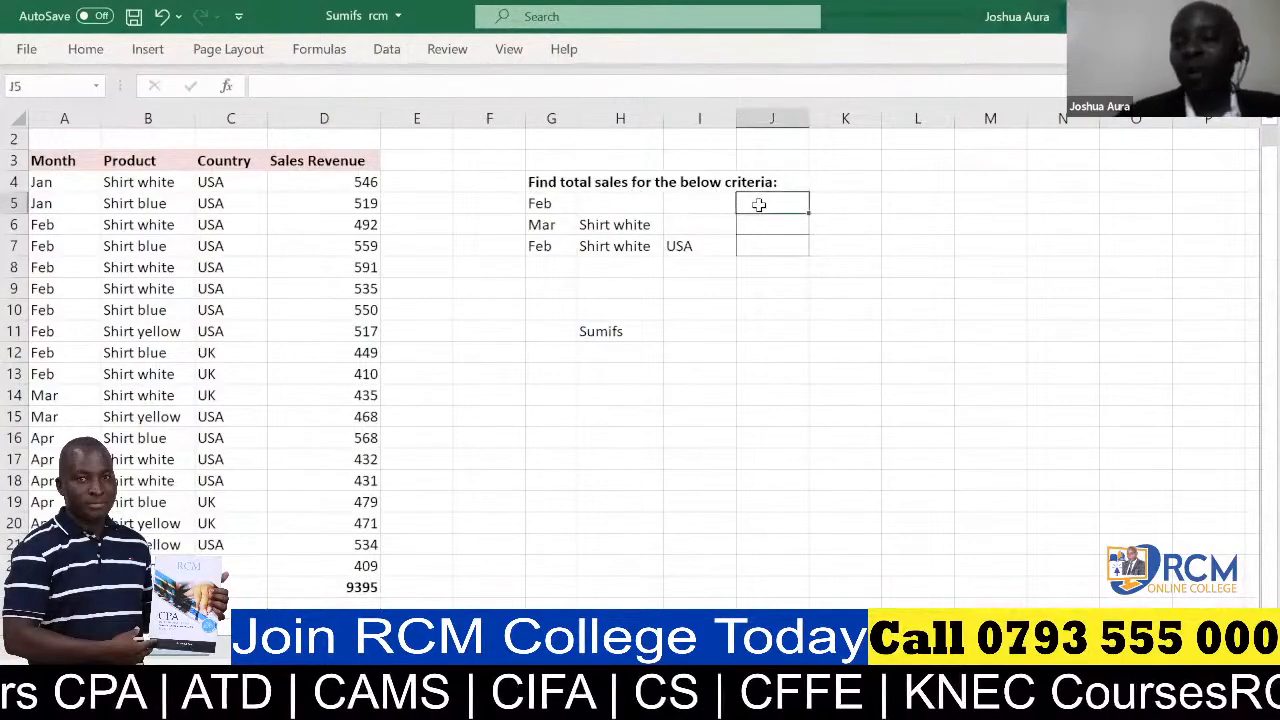
type("=")
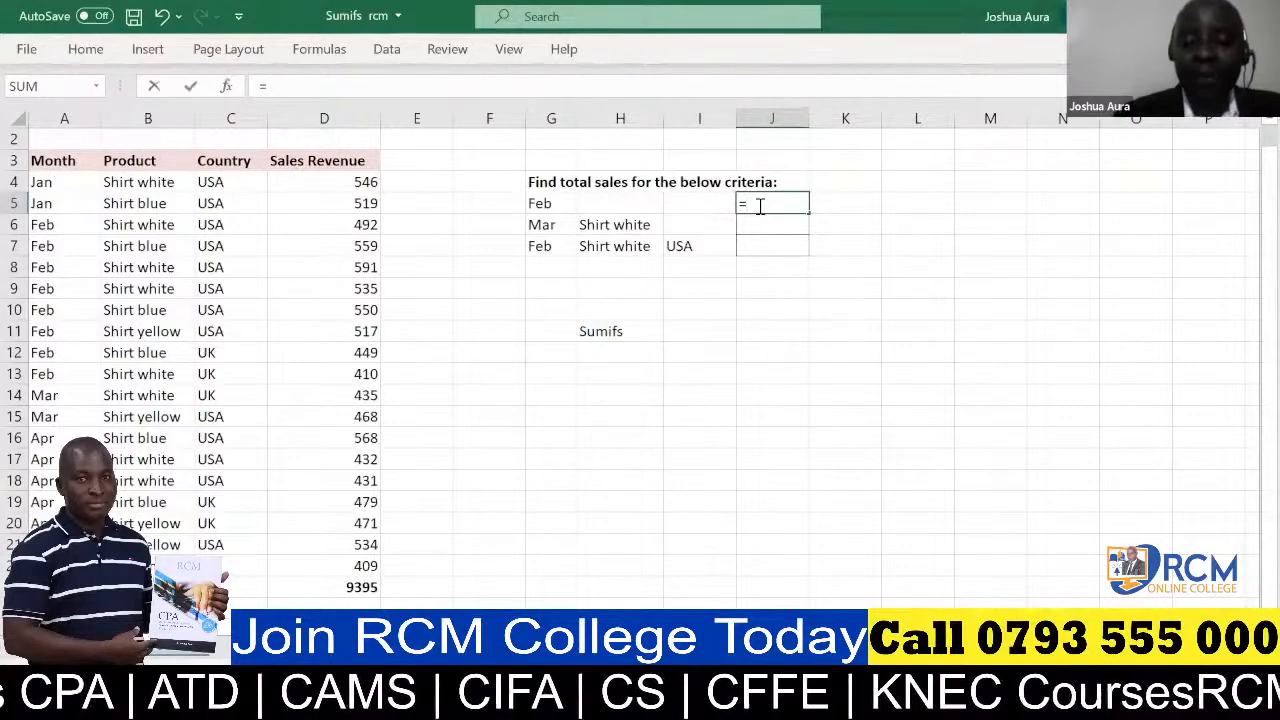
type("sumi")
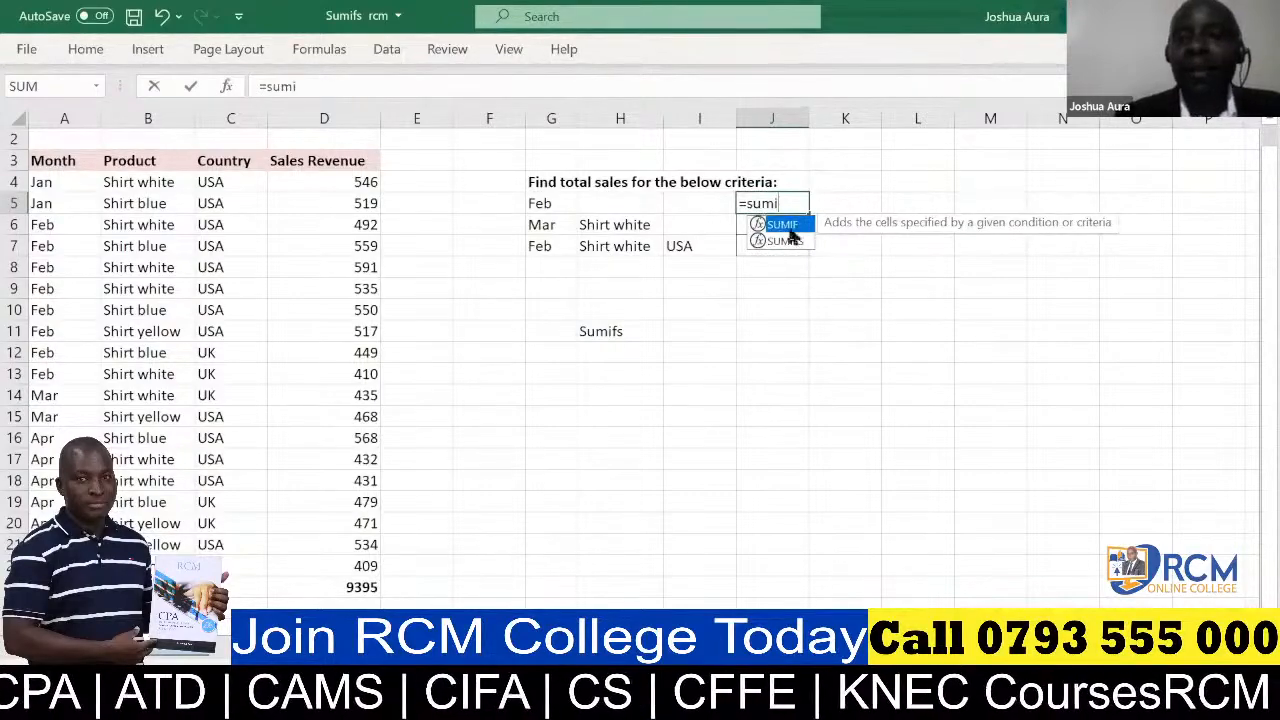
left_click(796, 247)
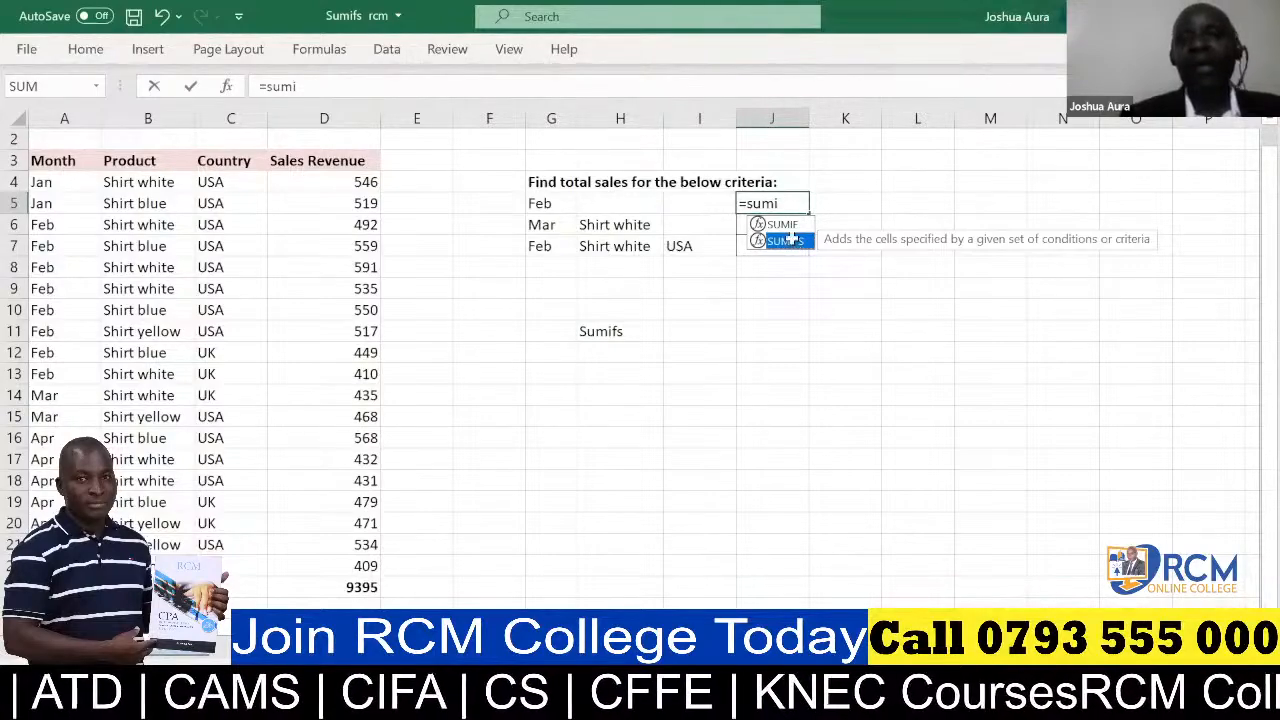
double_click(785, 241)
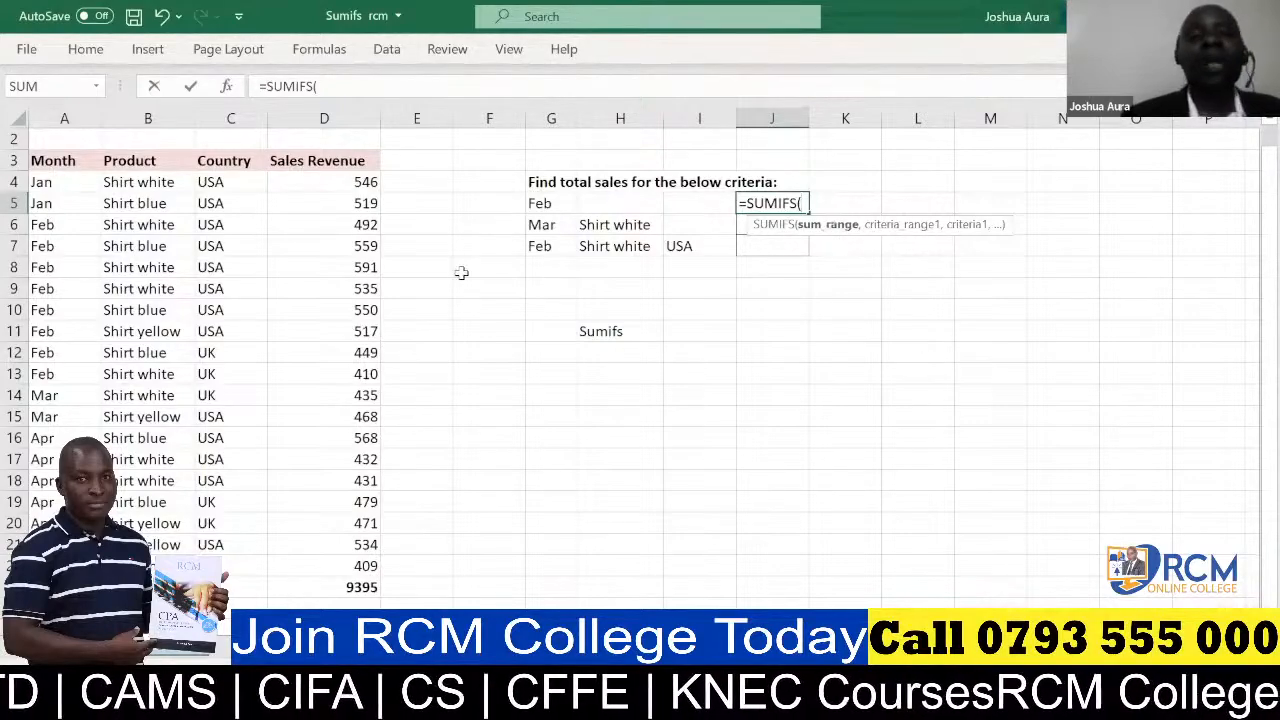
left_click(366, 181)
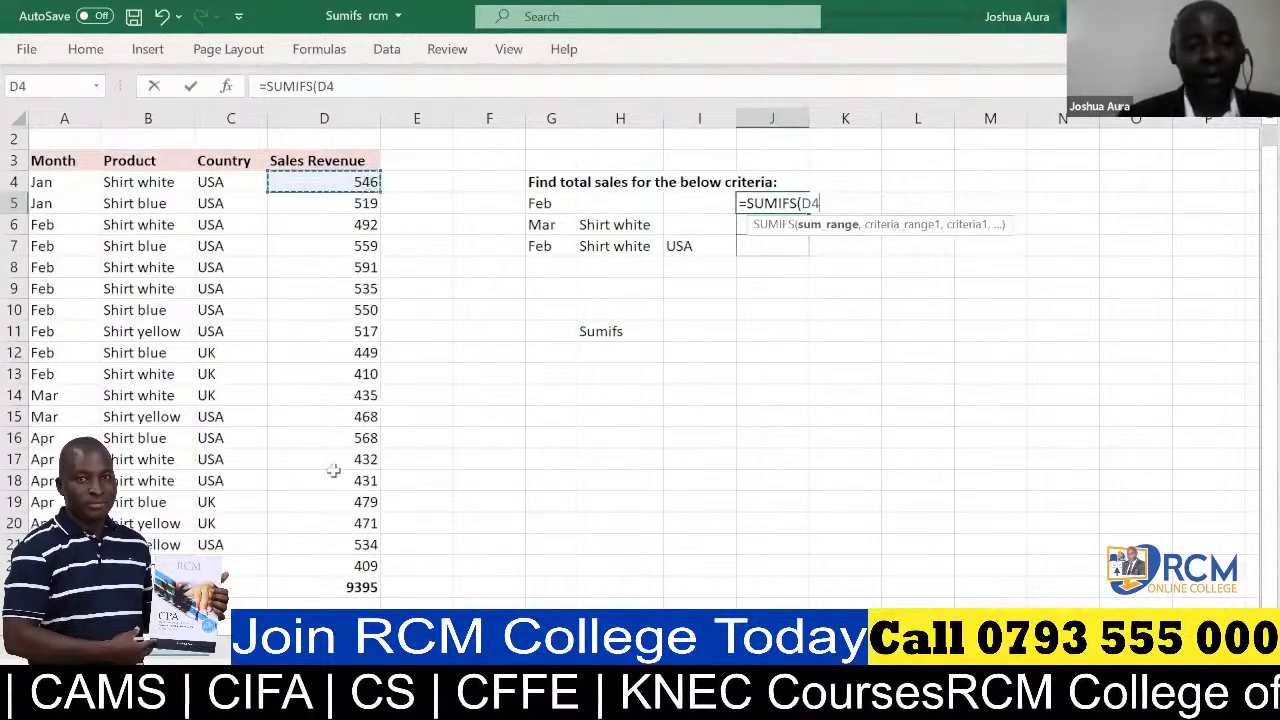
left_click(352, 565, "shift")
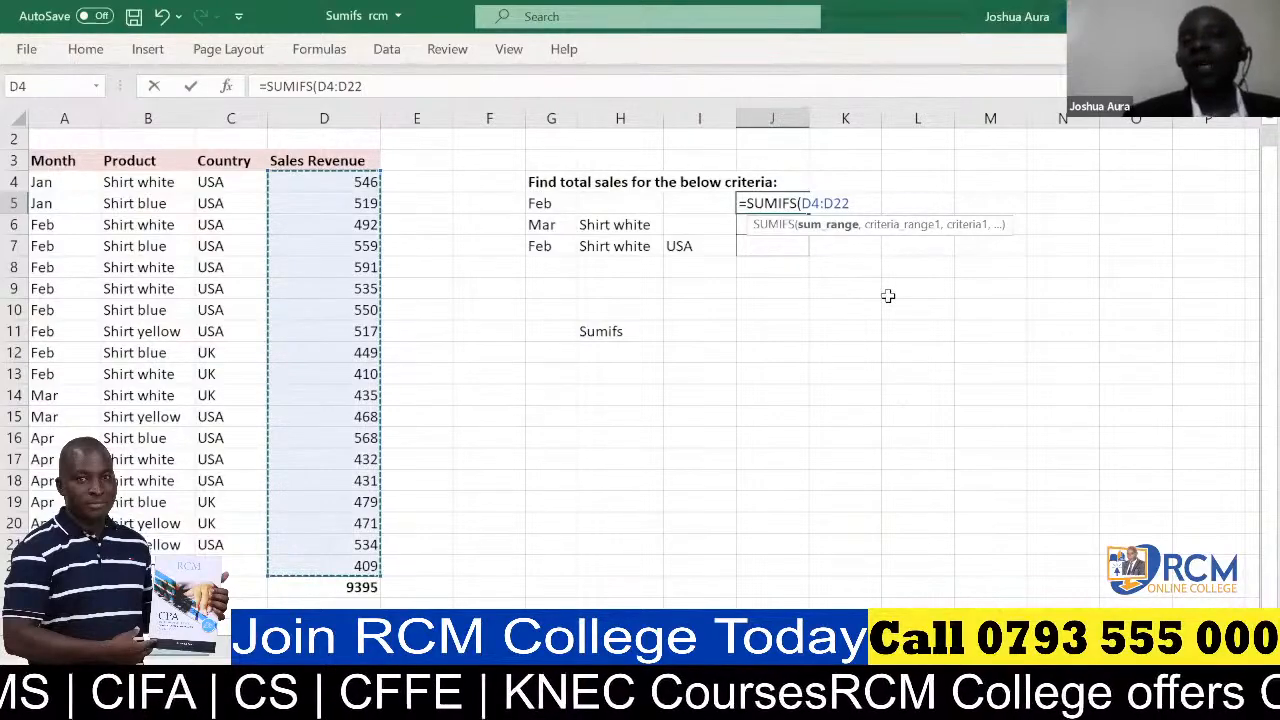
type(",")
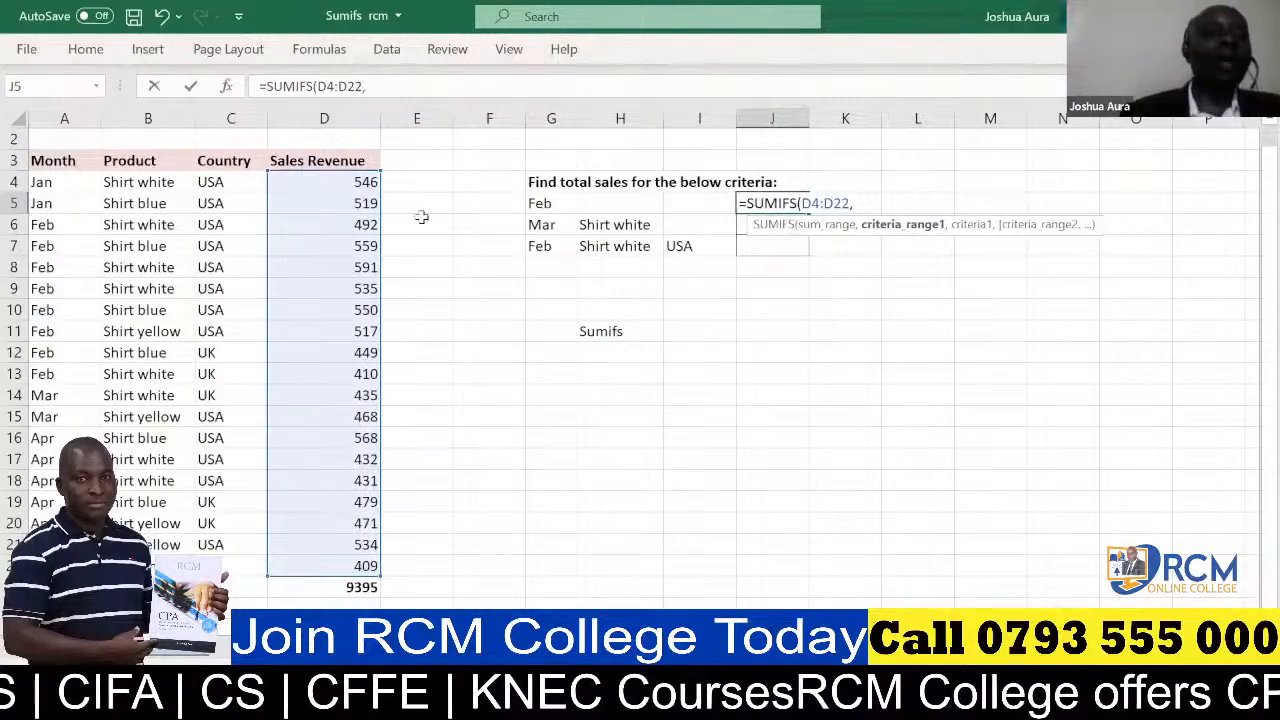
Step: Add the months A4:A22 as criteria range and G5 as criterion, then close and enter the SUMIFS formula in J5
left_click(42, 181)
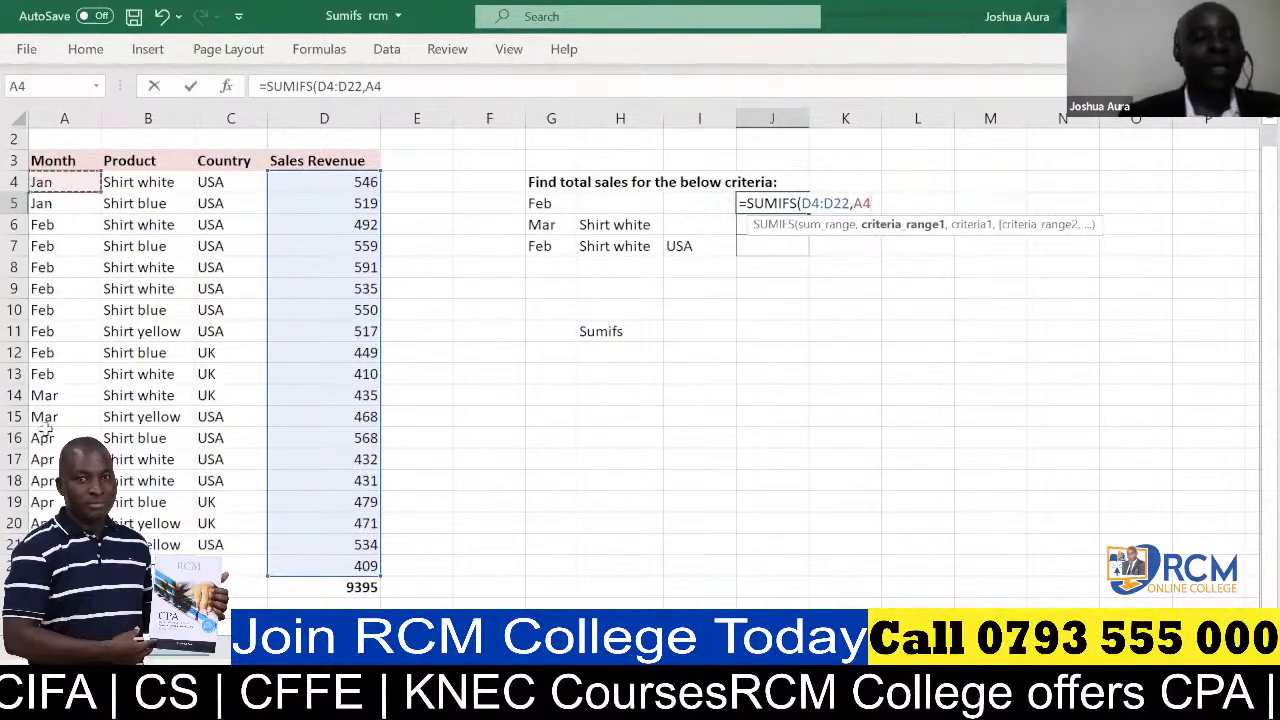
left_click(60, 566, "shift")
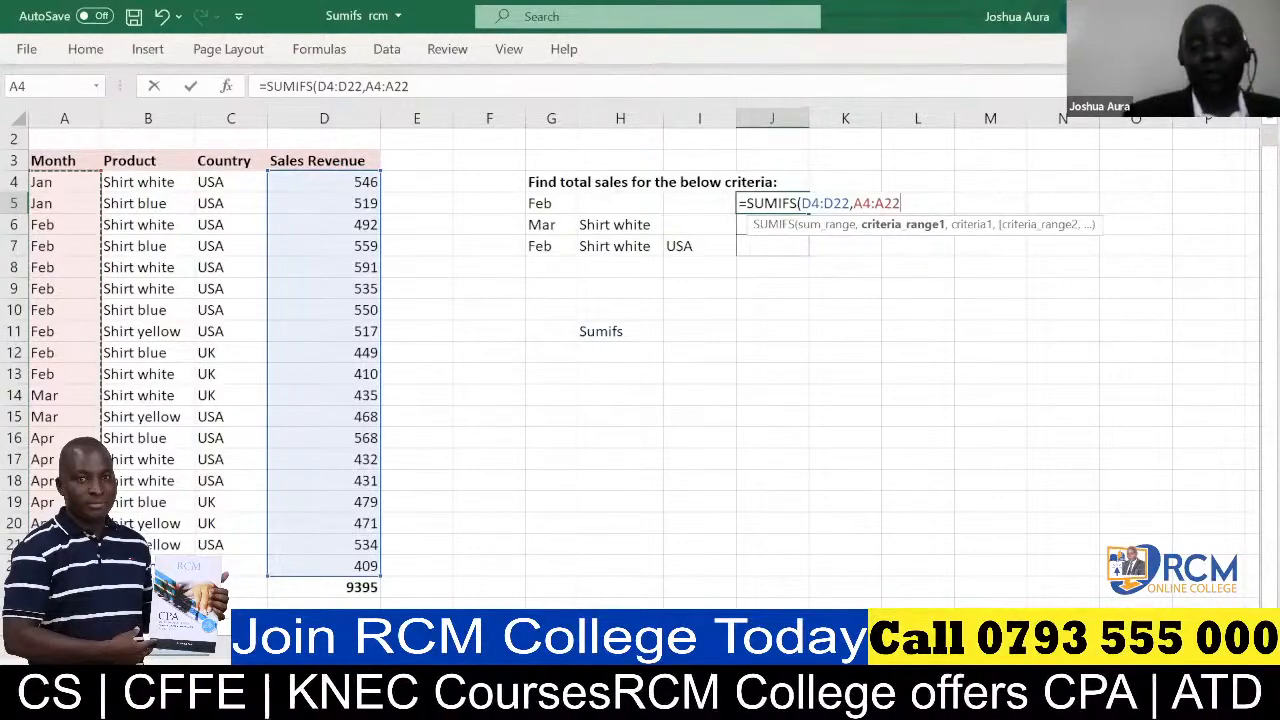
type(",")
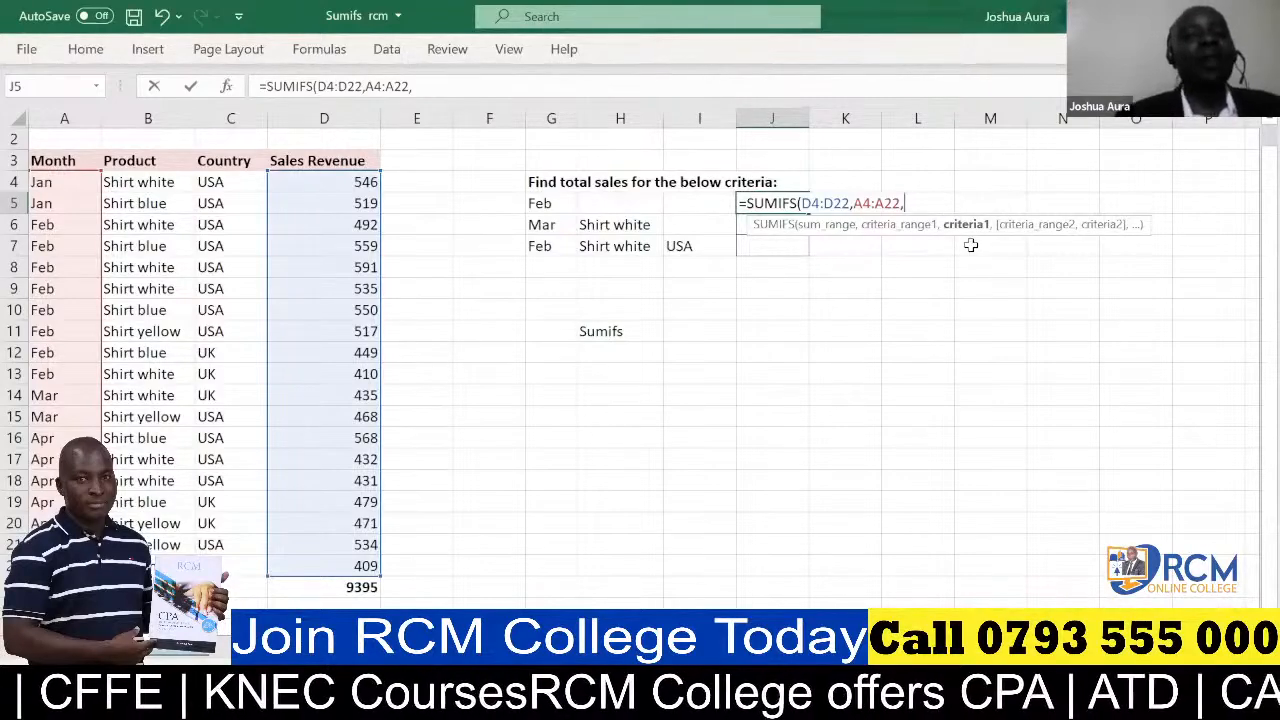
left_click(551, 203)
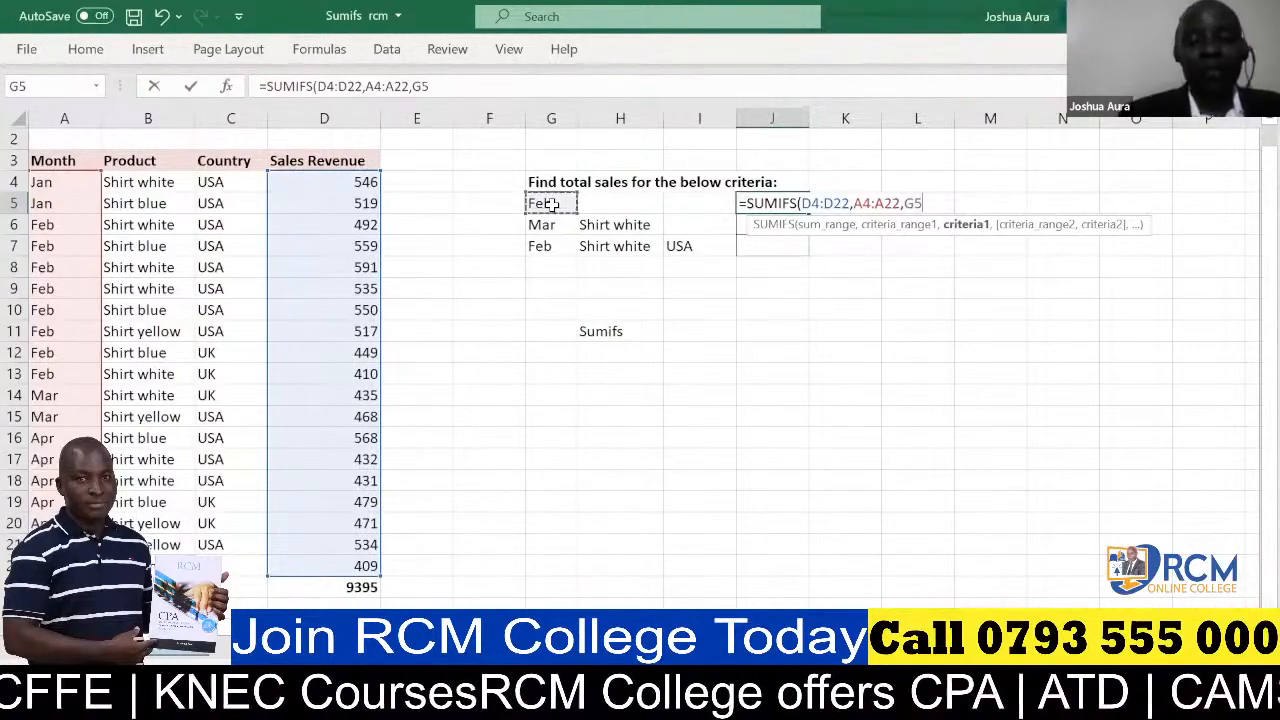
type(")")
key("Return")
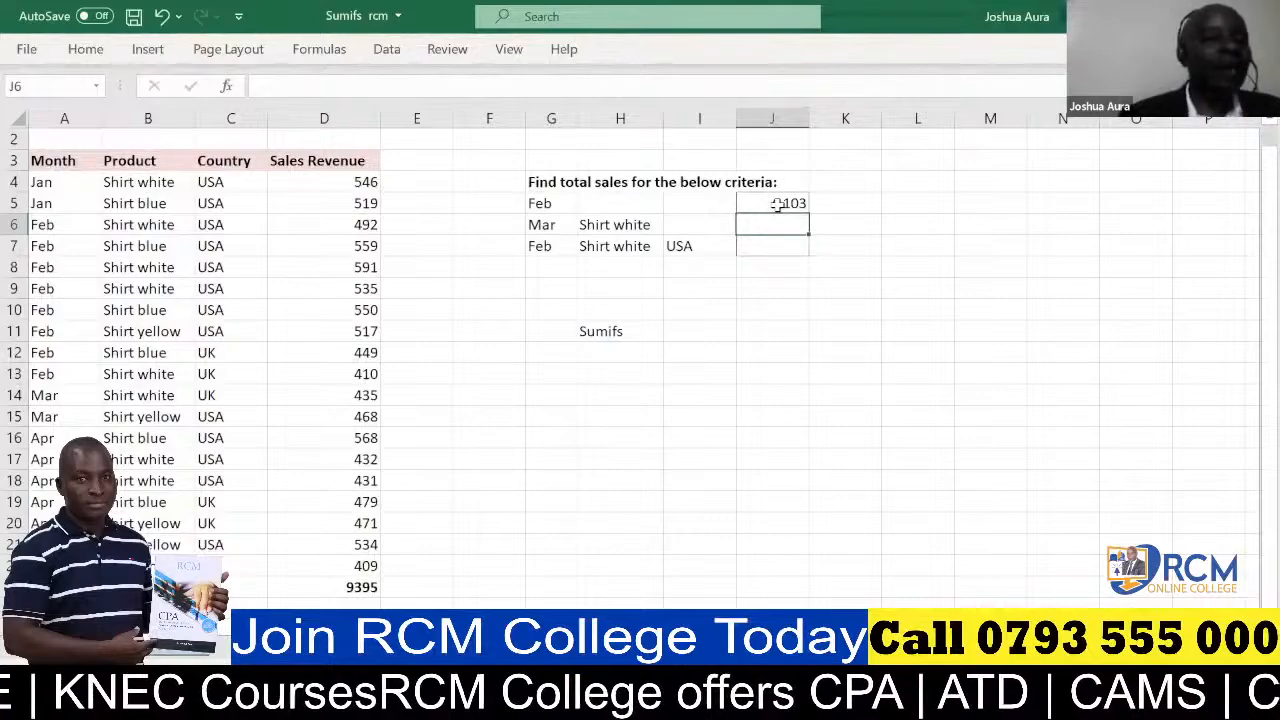
Step: Replace the month criterion in G5 with march
left_click(540, 204)
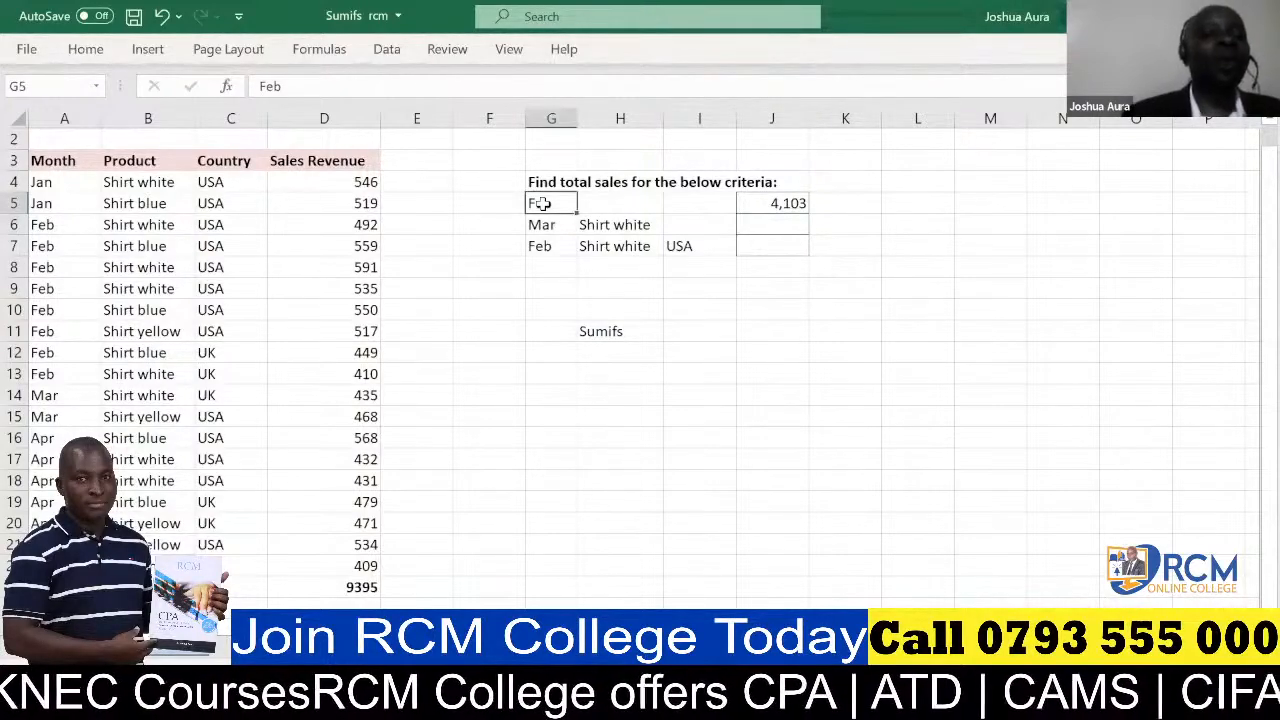
type("mar")
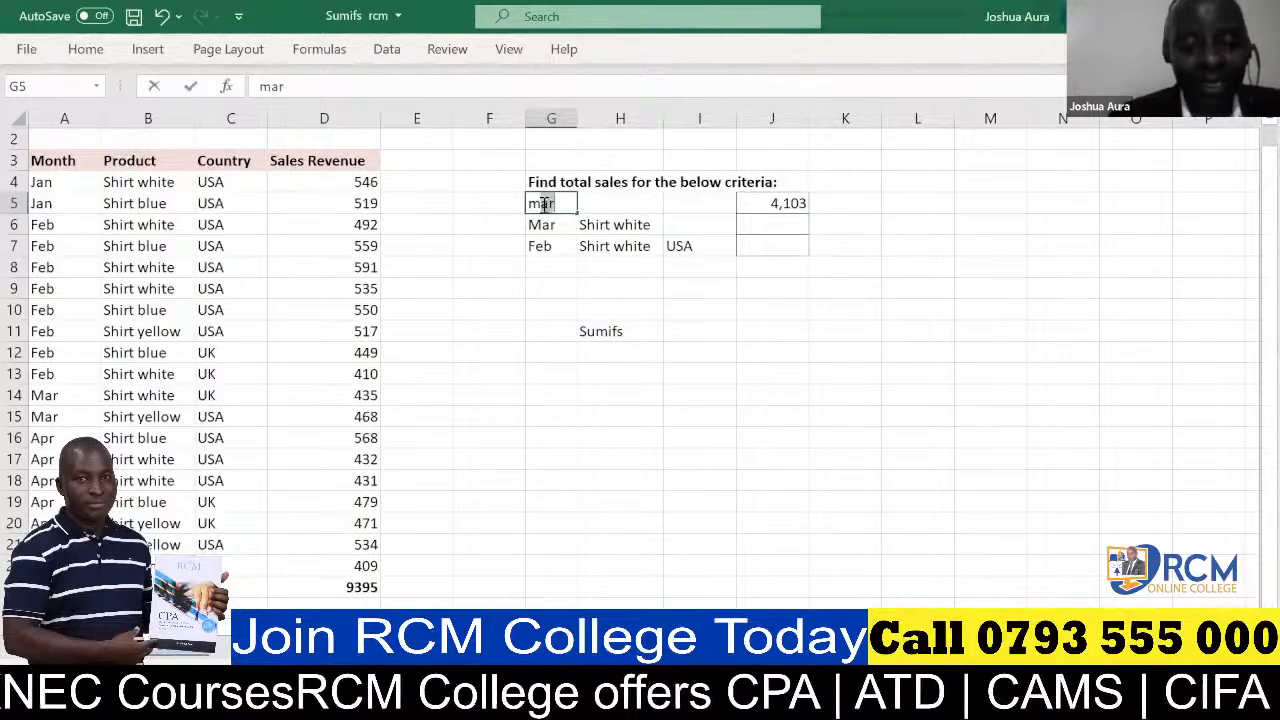
type("ch")
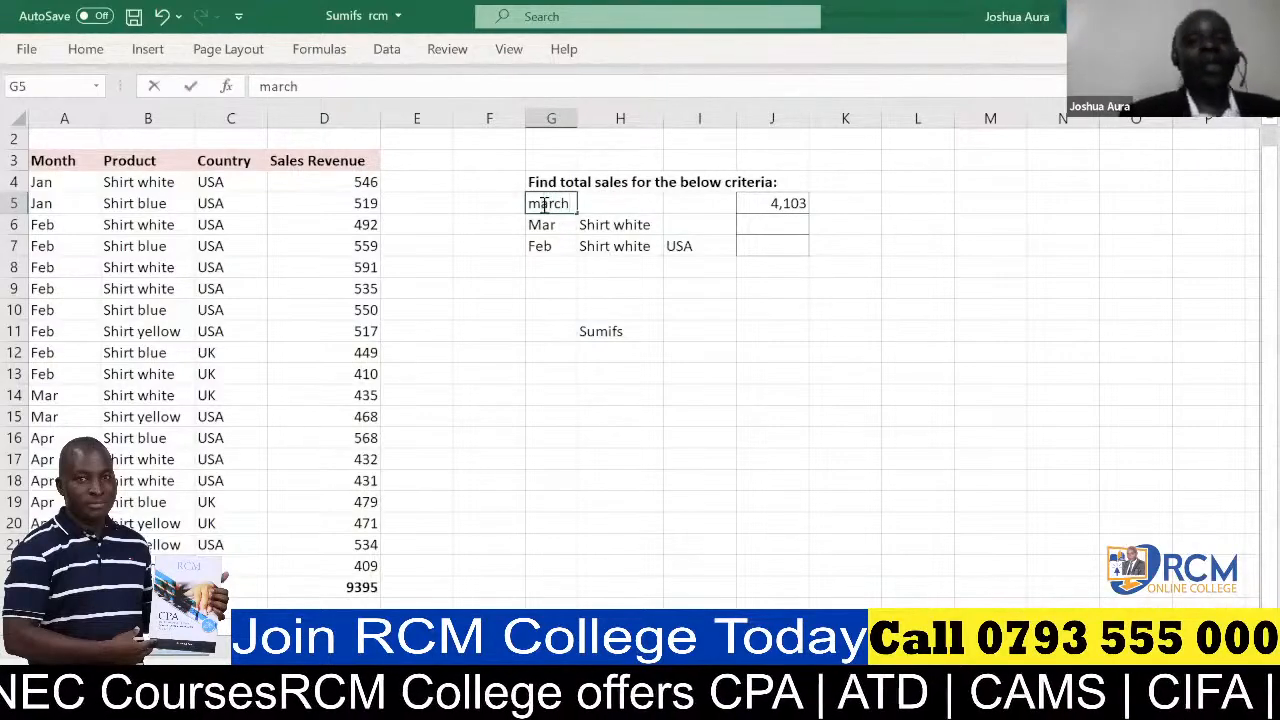
key("Return")
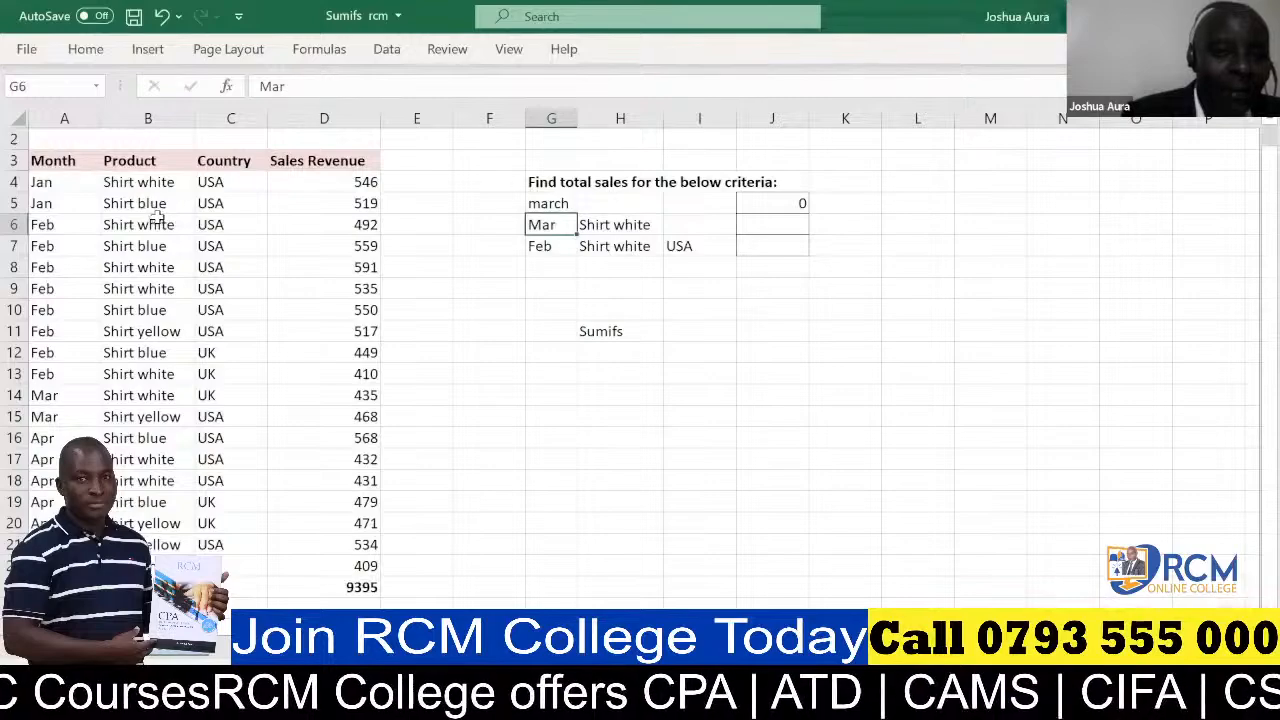
Step: Shorten the month criterion in G5 to mar, matching the abbreviations in the Month column
left_click(562, 204)
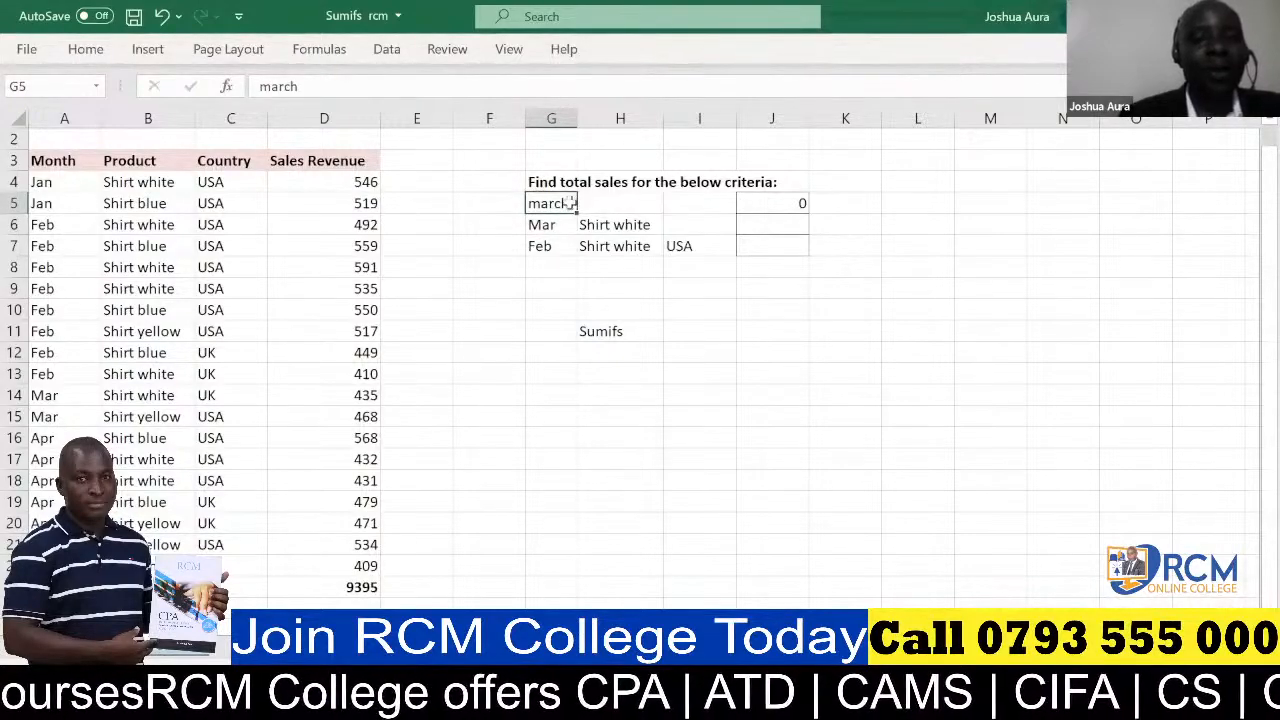
double_click(573, 203)
key("BackSpace")
key("BackSpace")
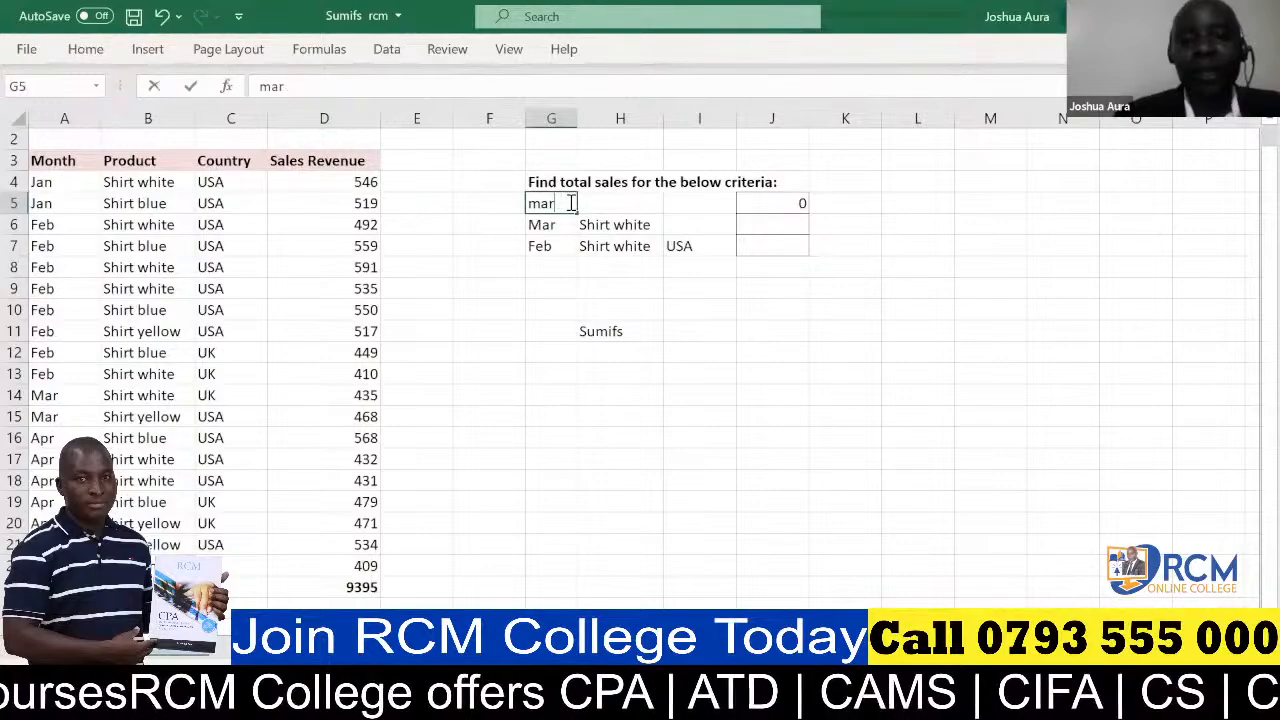
key("Return")
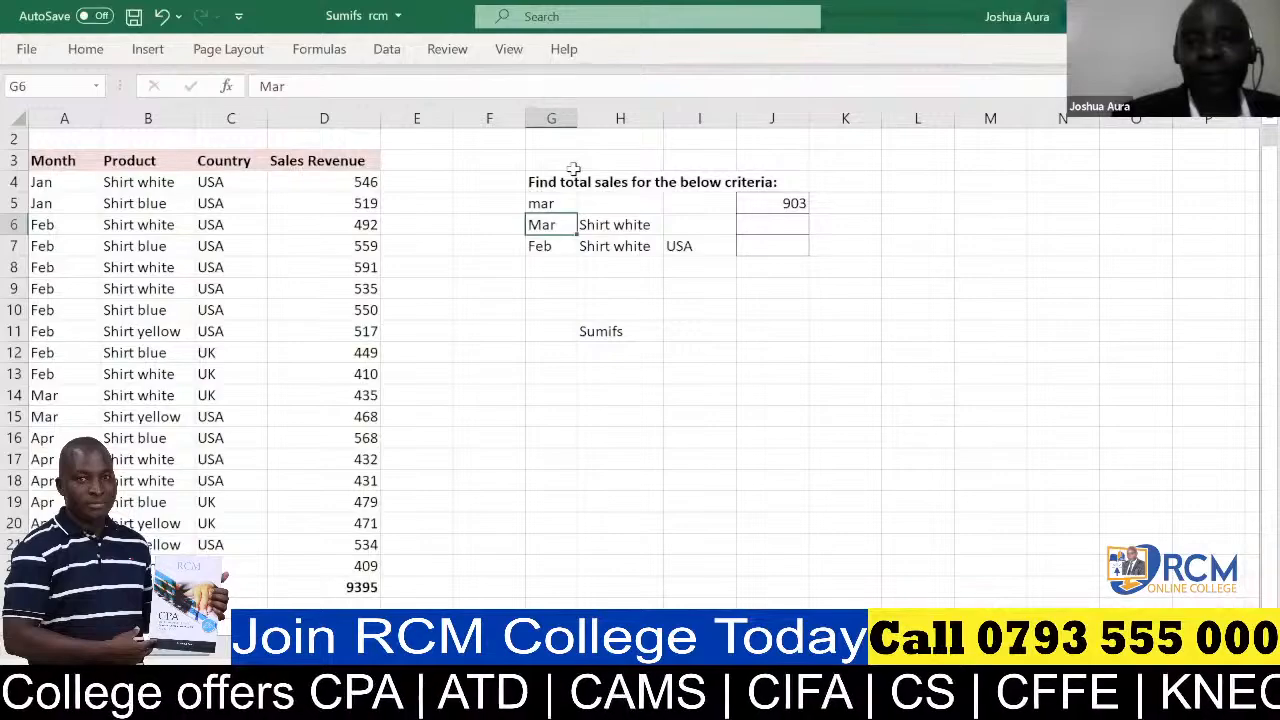
Step: Replace the month criterion in G5 with May
key("alt+Tab")
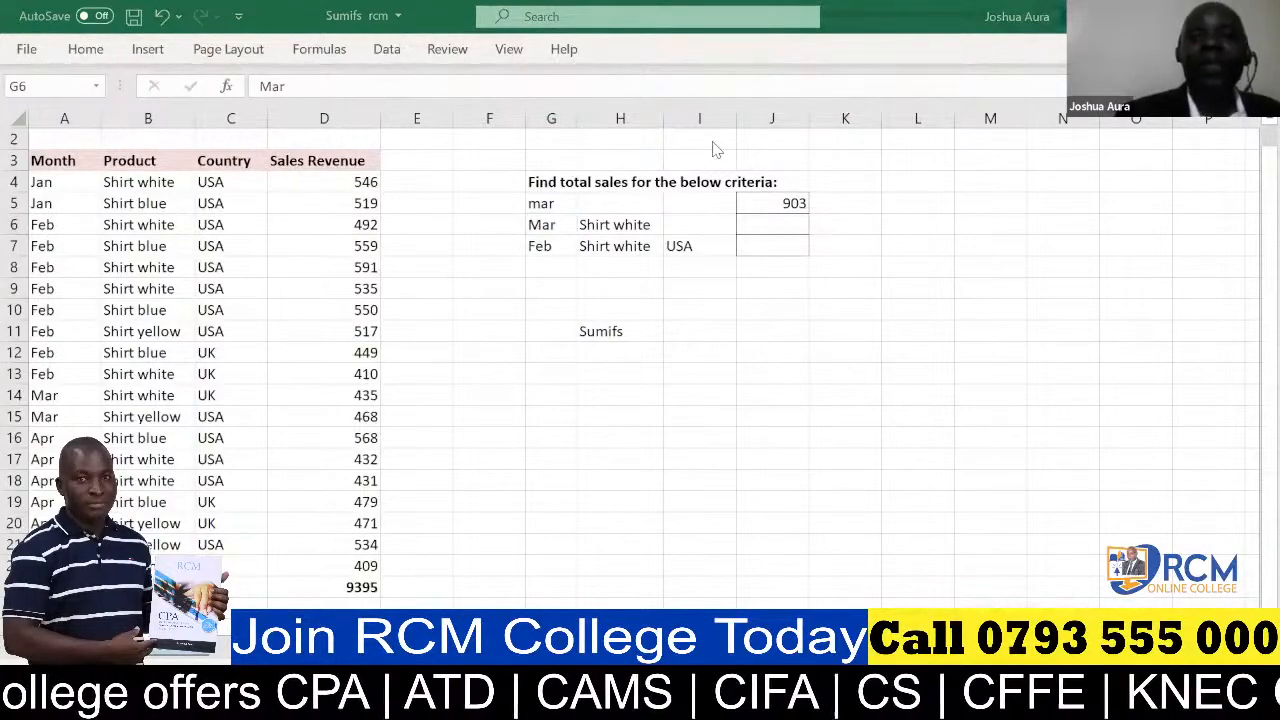
left_click(556, 204)
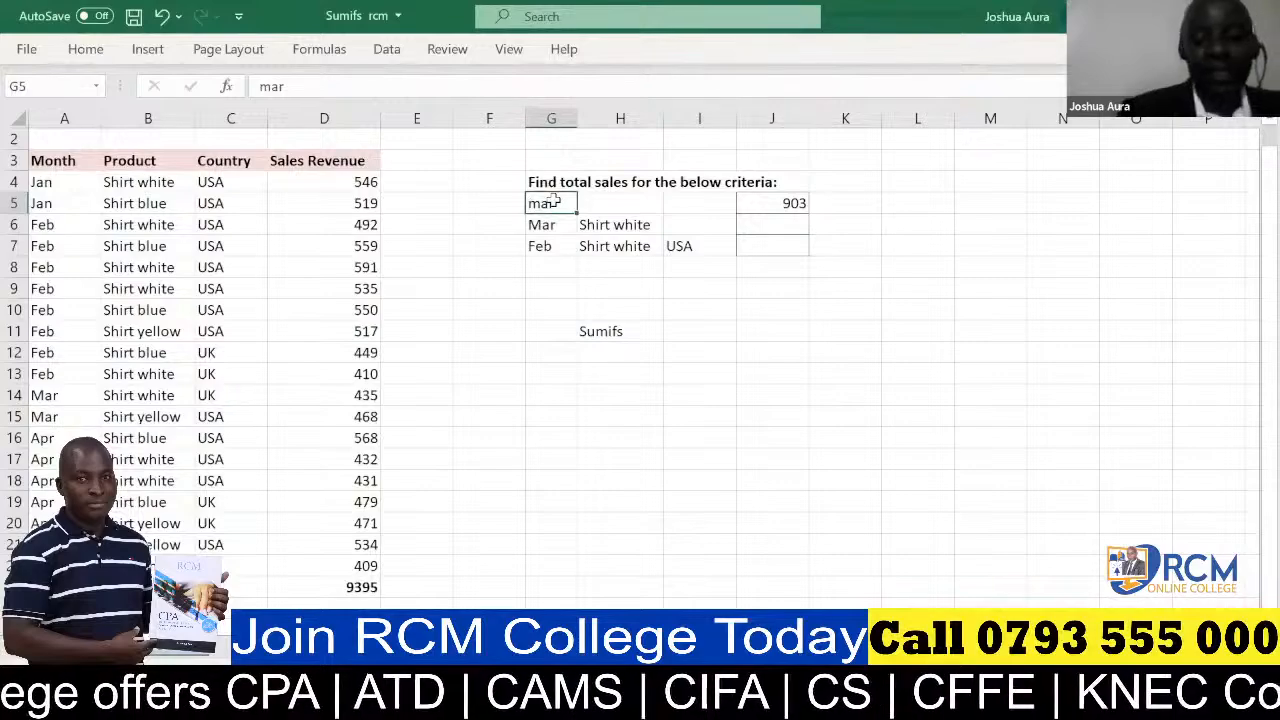
type("May")
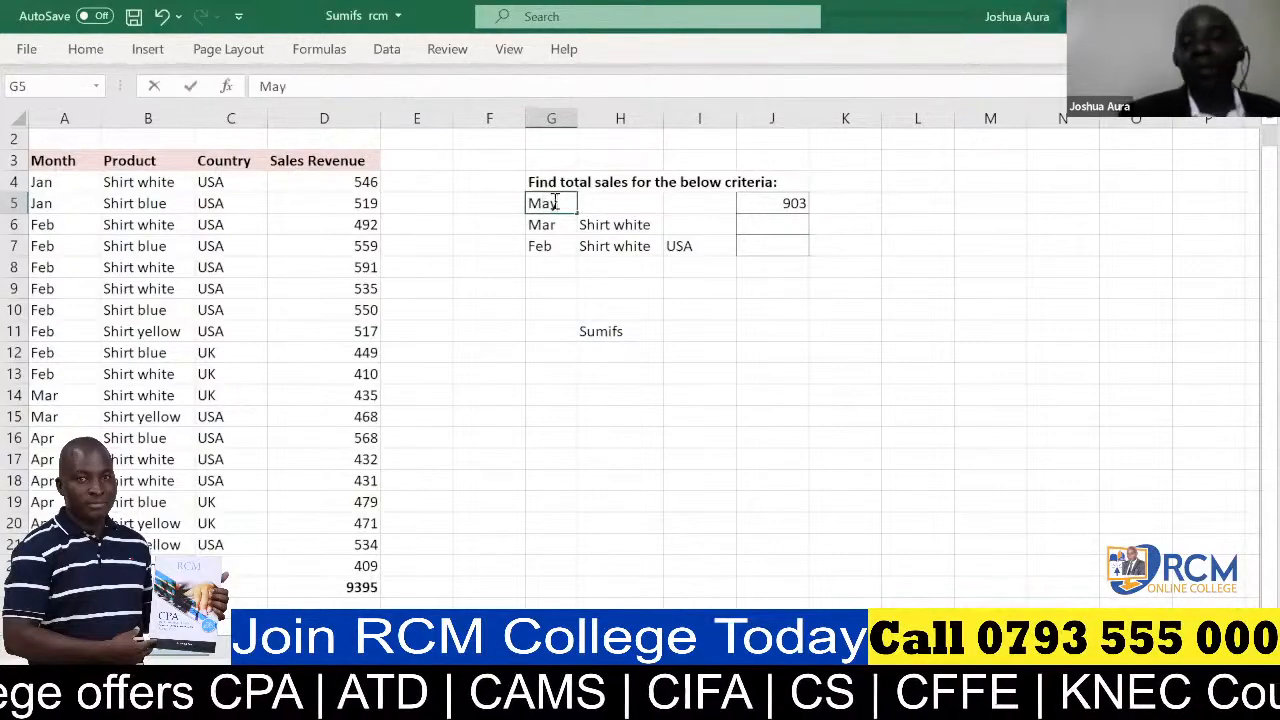
key("Return")
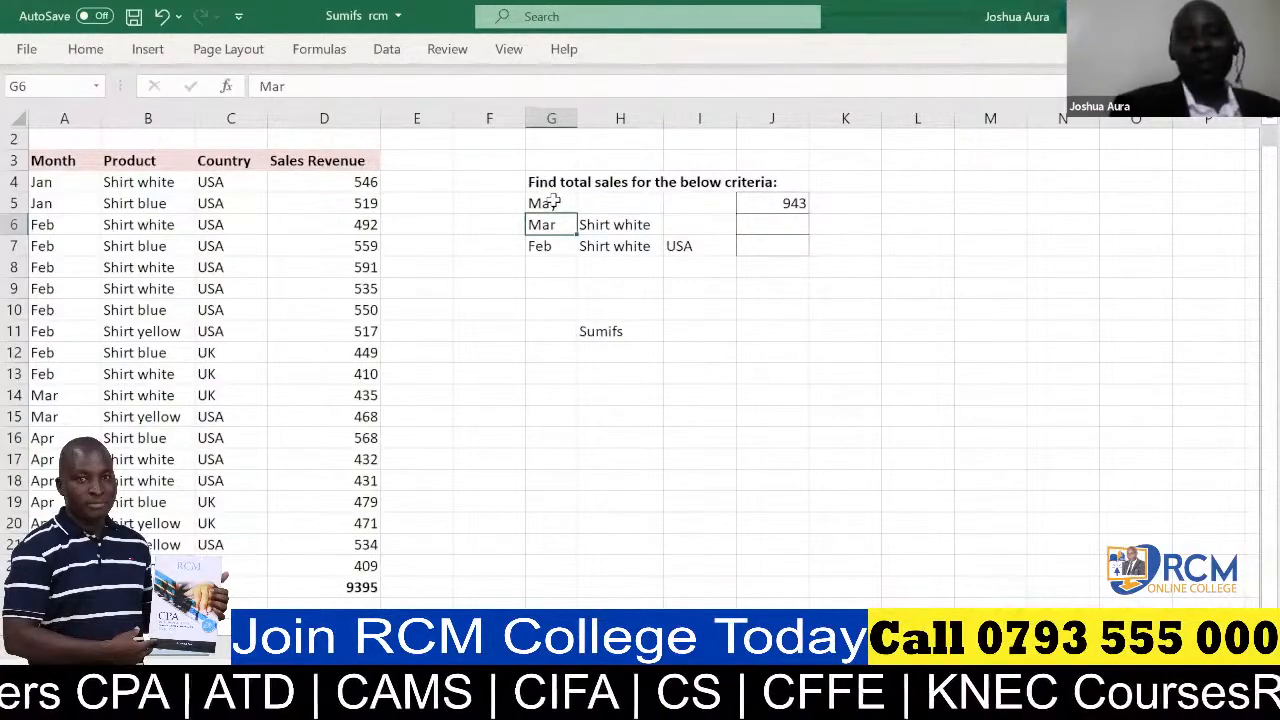
Step: Start a SUMIFS formula in J6 with the sales revenue figures D4:D22 as the sum range
left_click(772, 221)
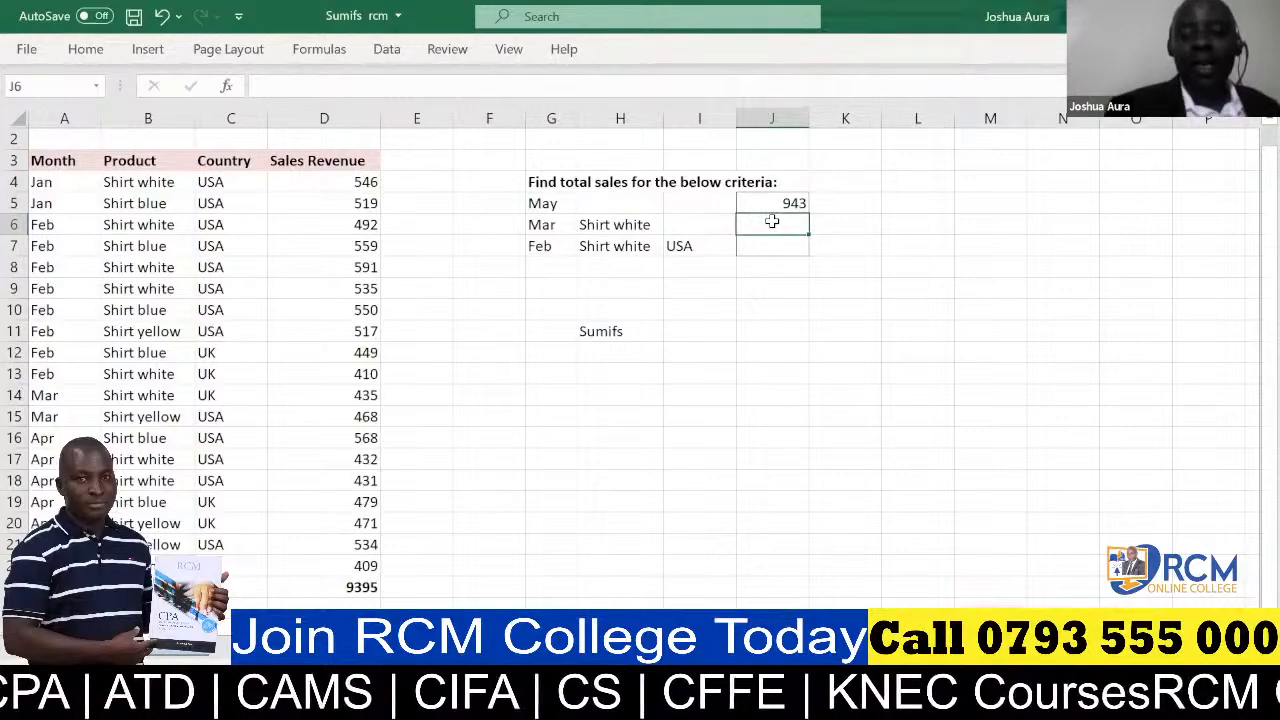
type("=")
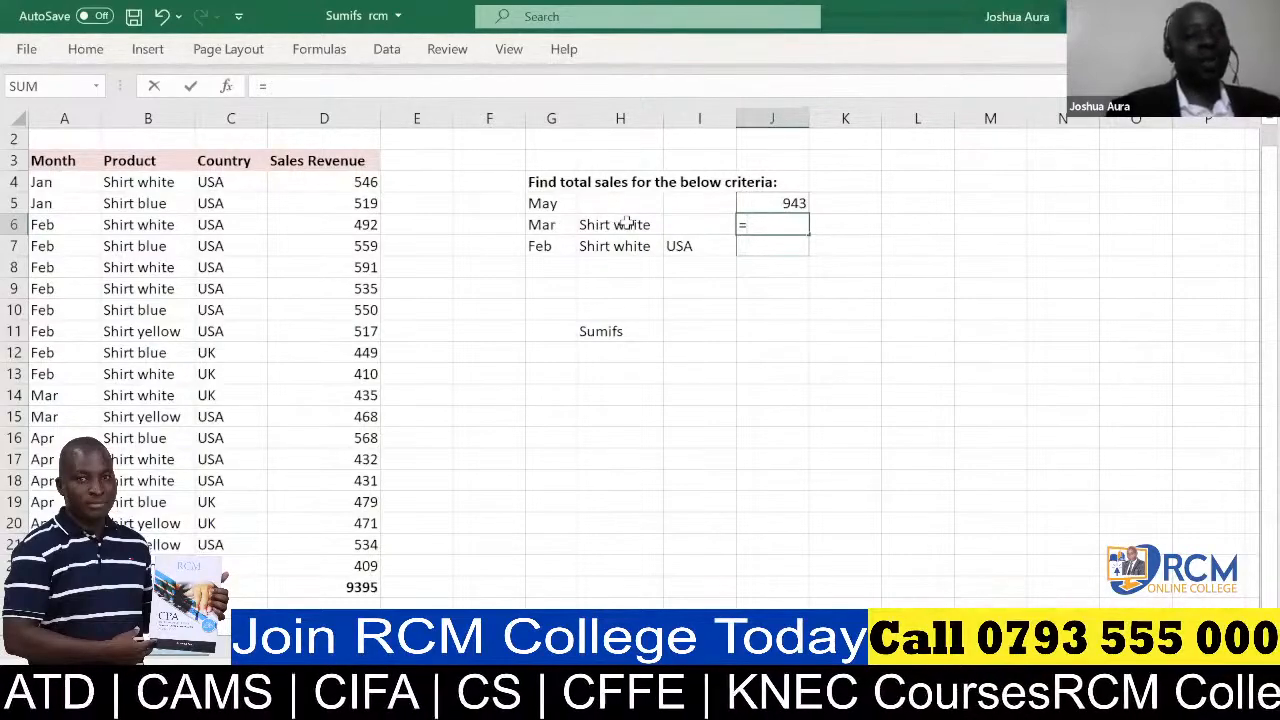
type("s")
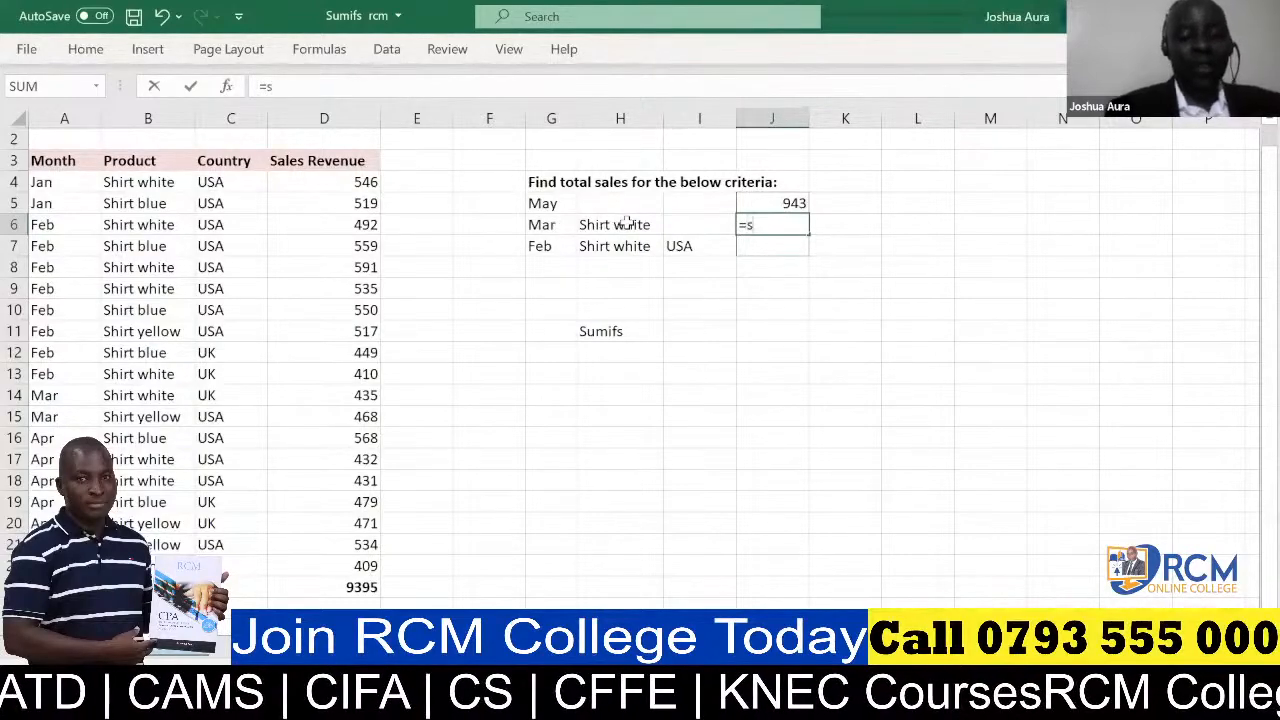
type("um")
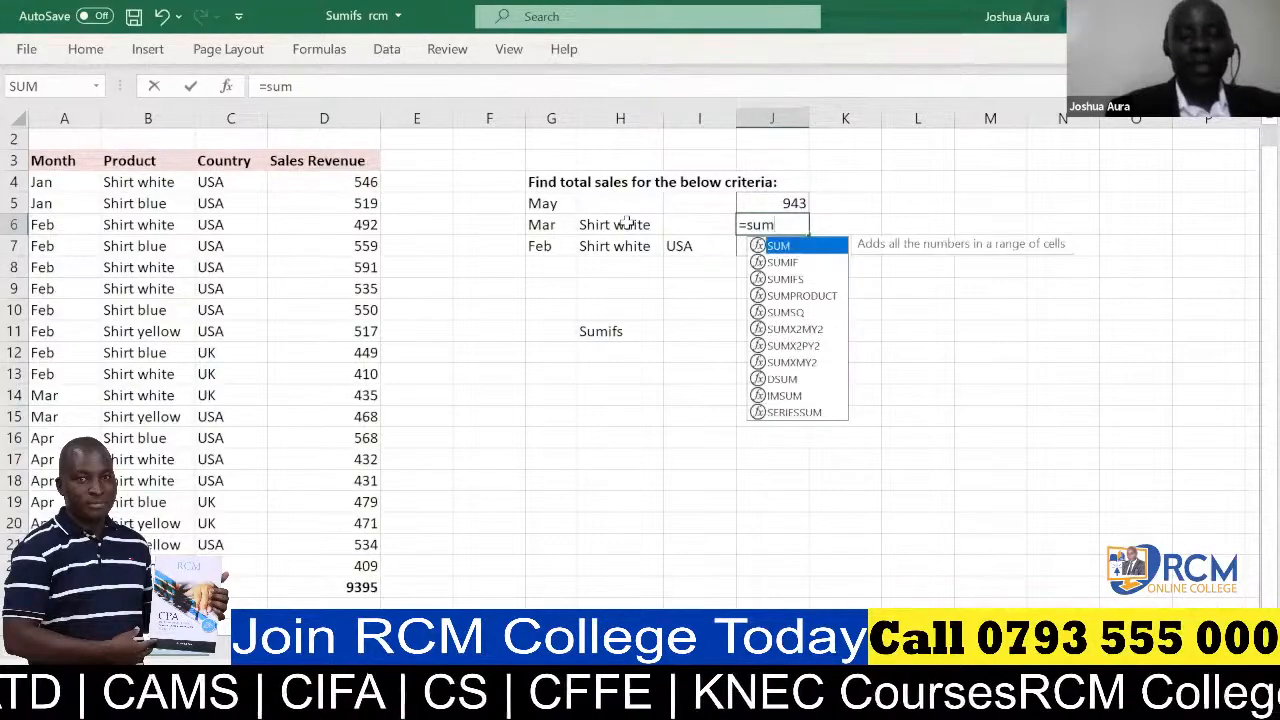
type("i")
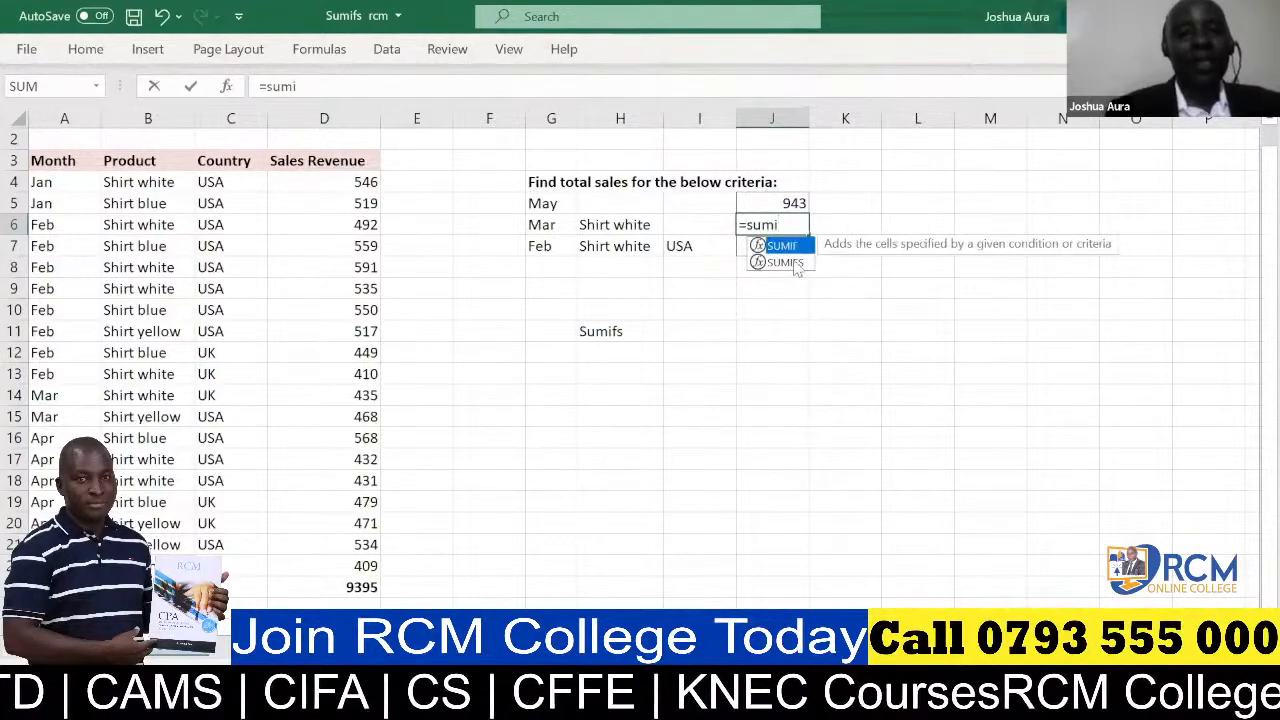
left_click(787, 262)
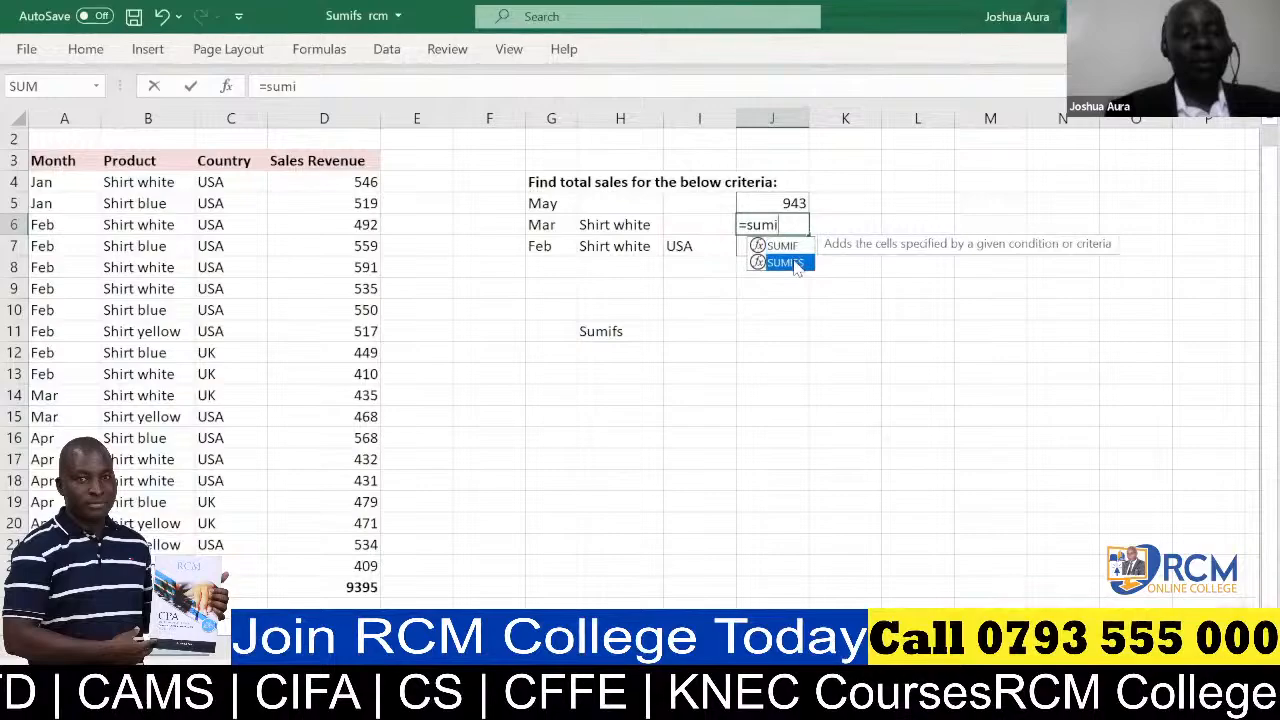
double_click(785, 262)
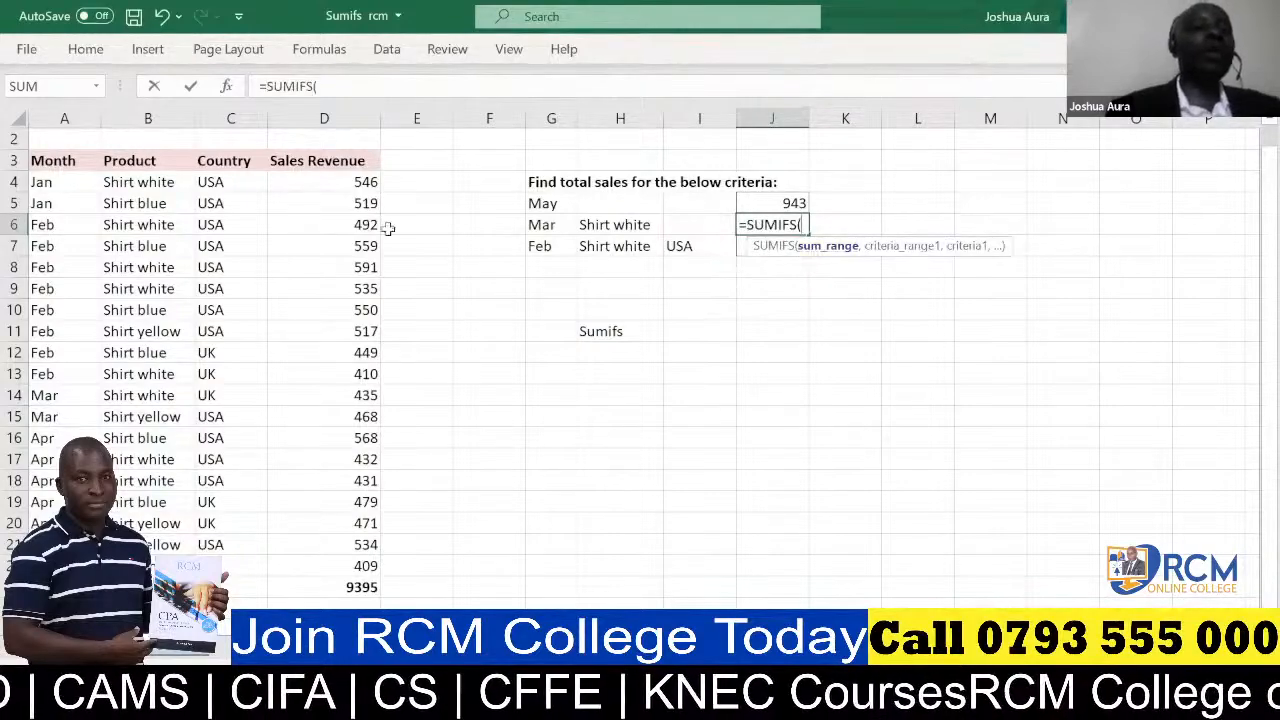
left_click(366, 182)
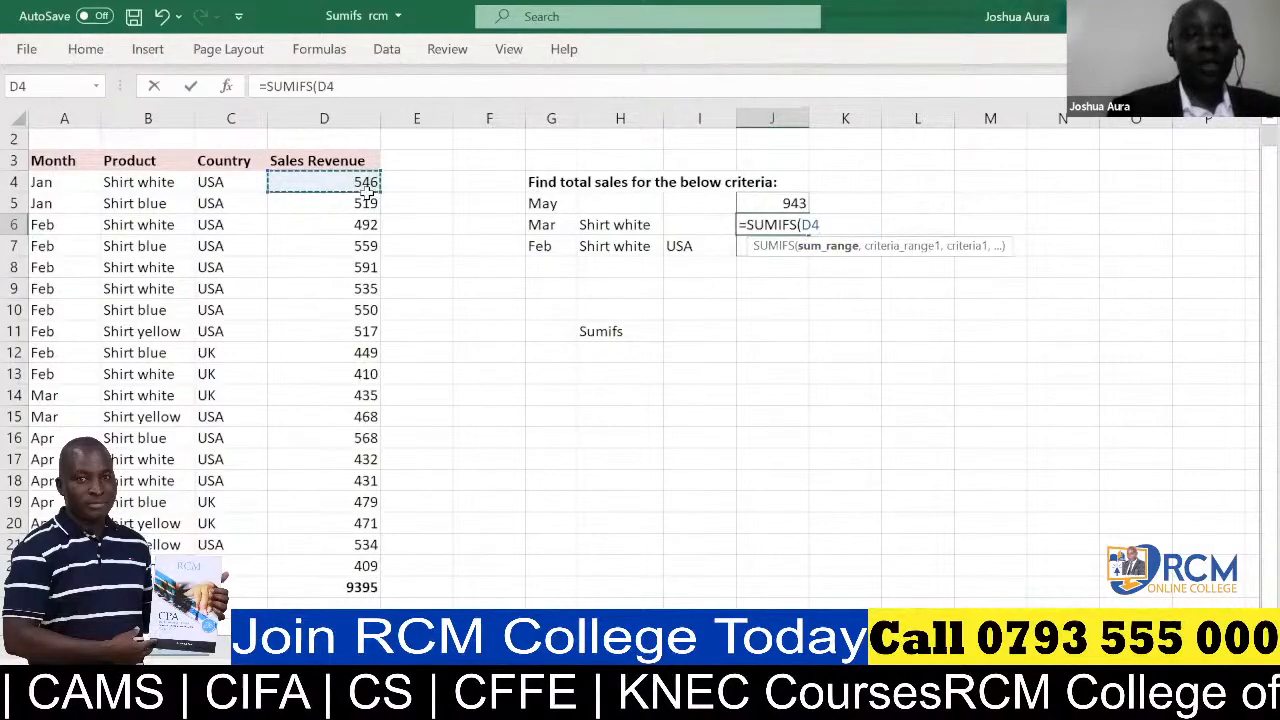
left_click_drag(368, 190, 366, 560)
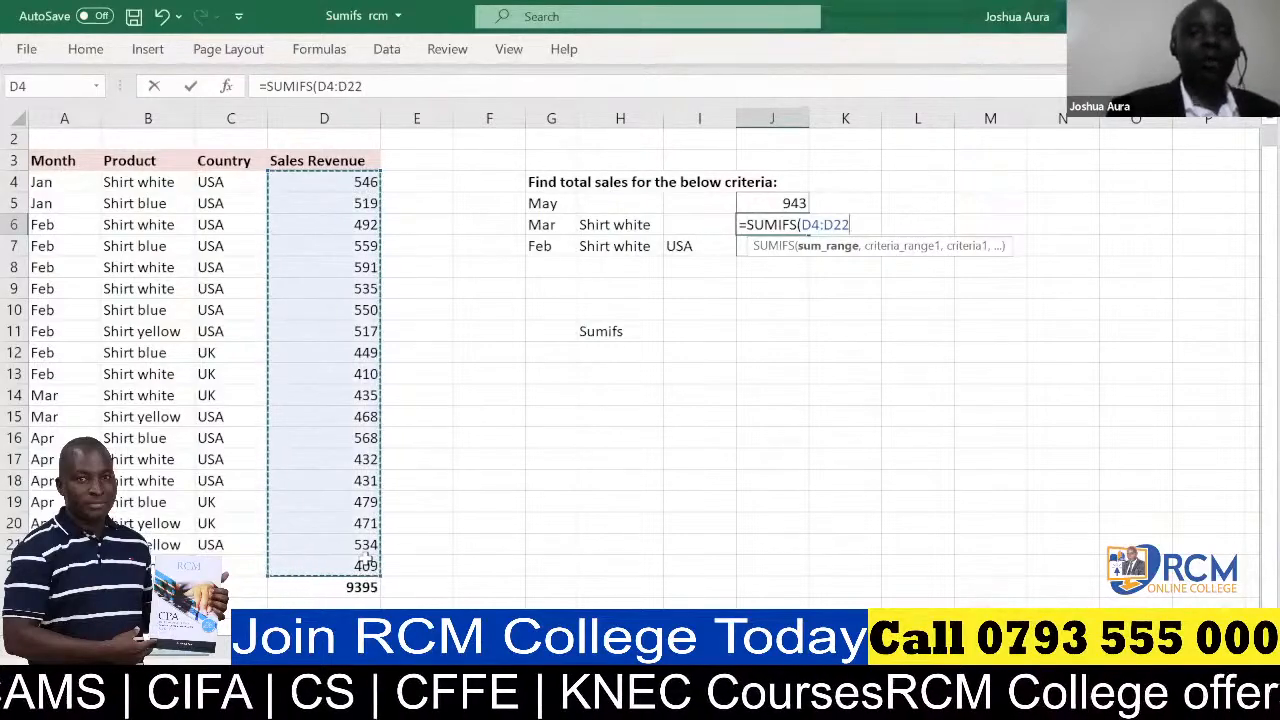
type(",")
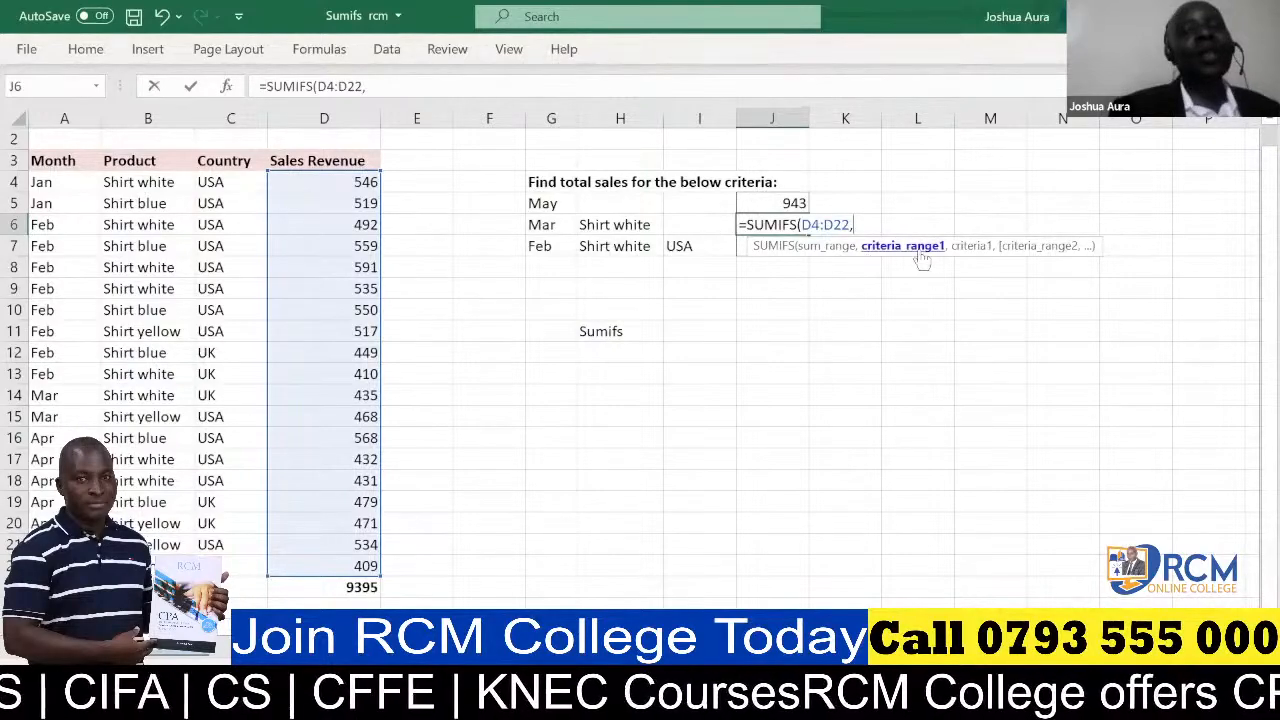
Step: Add the months A4:A22 as the first criteria range and G6 as its criterion in the J6 formula
left_click(50, 186)
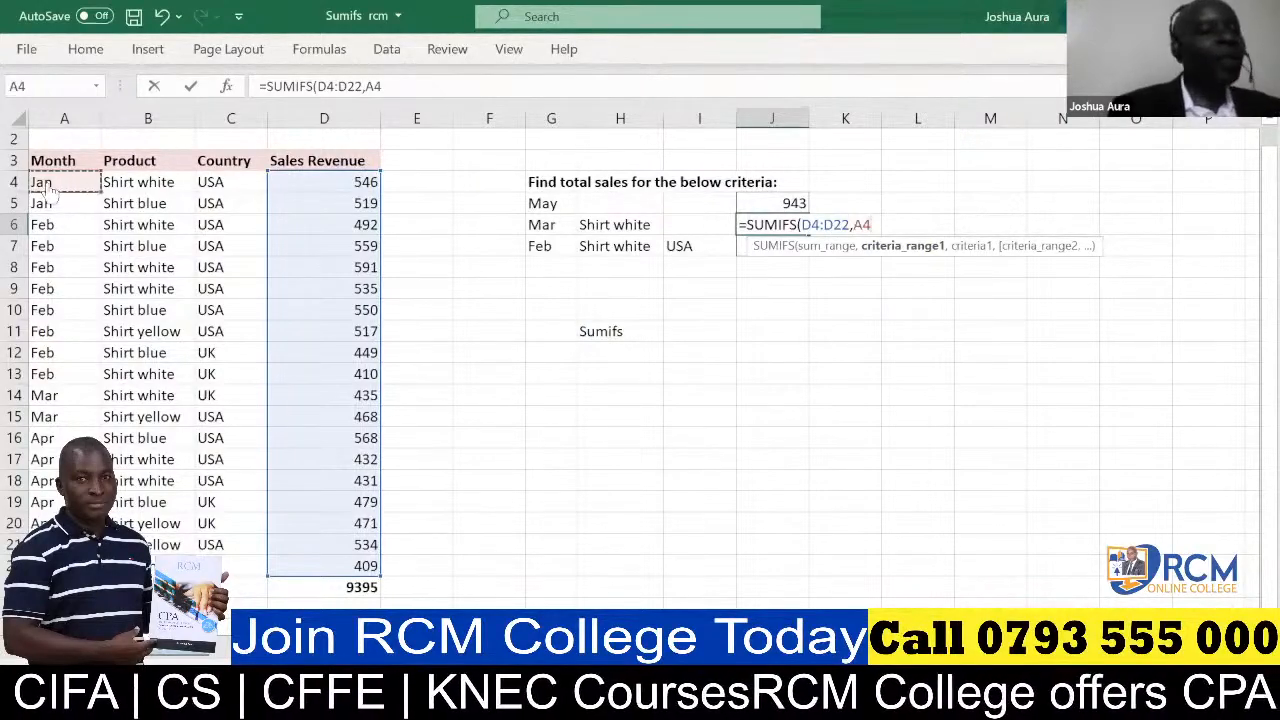
left_click_drag(50, 190, 47, 212)
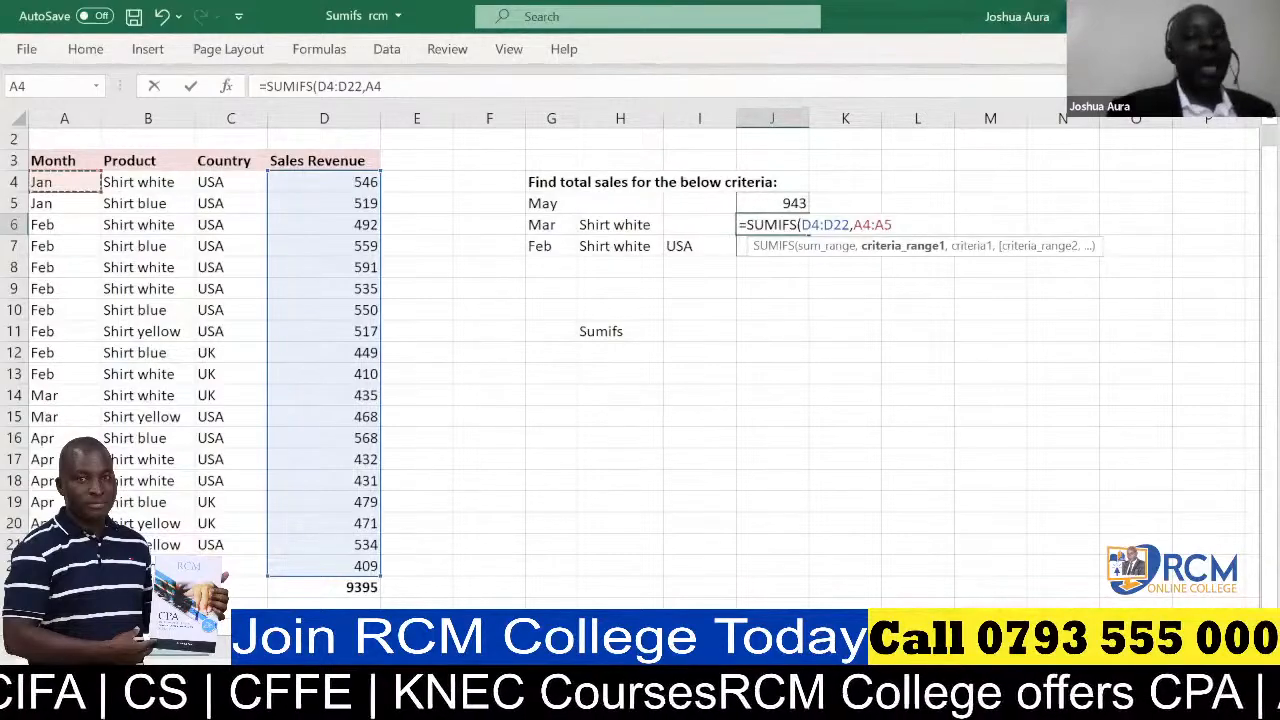
key("ctrl+shift+Down")
type(",")
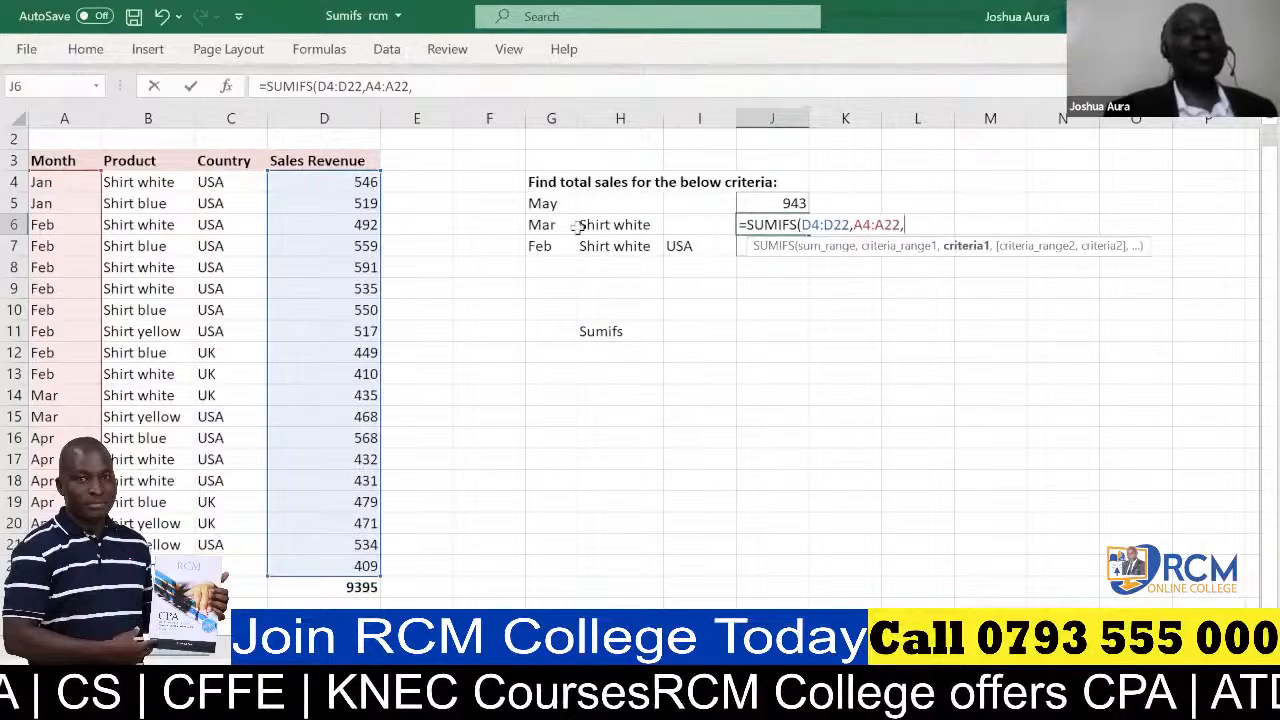
left_click(546, 225)
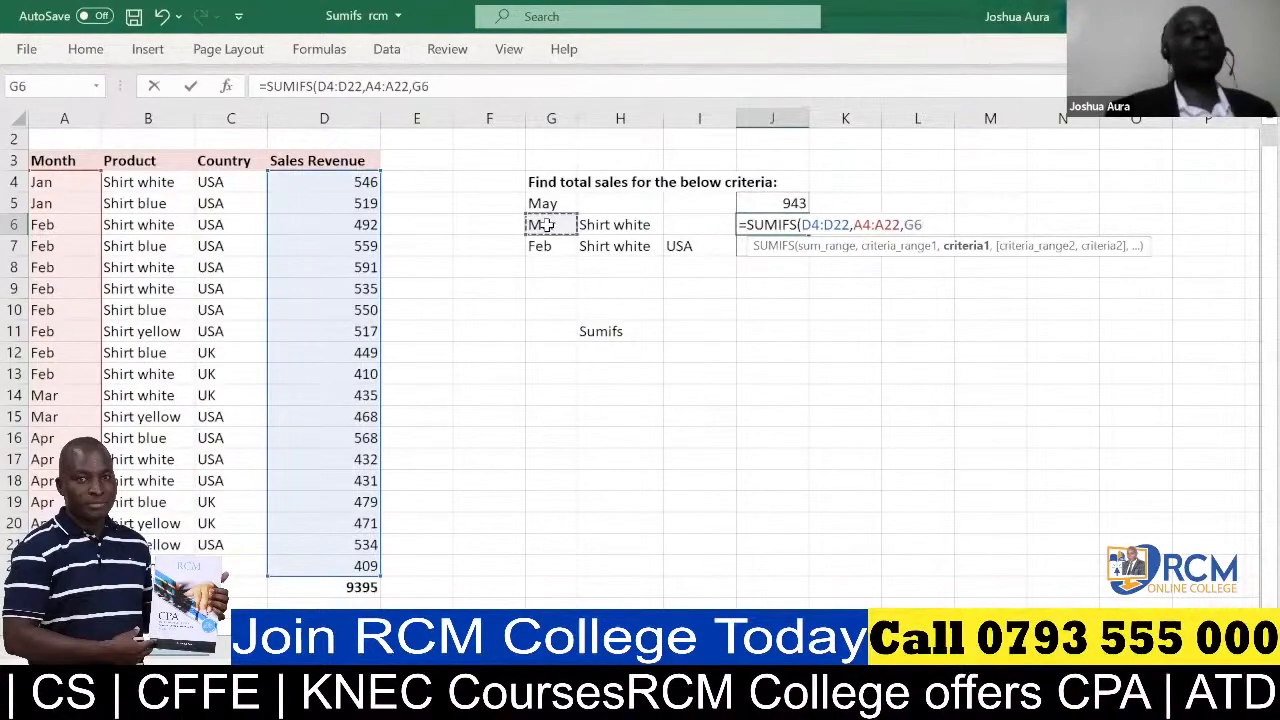
type(",")
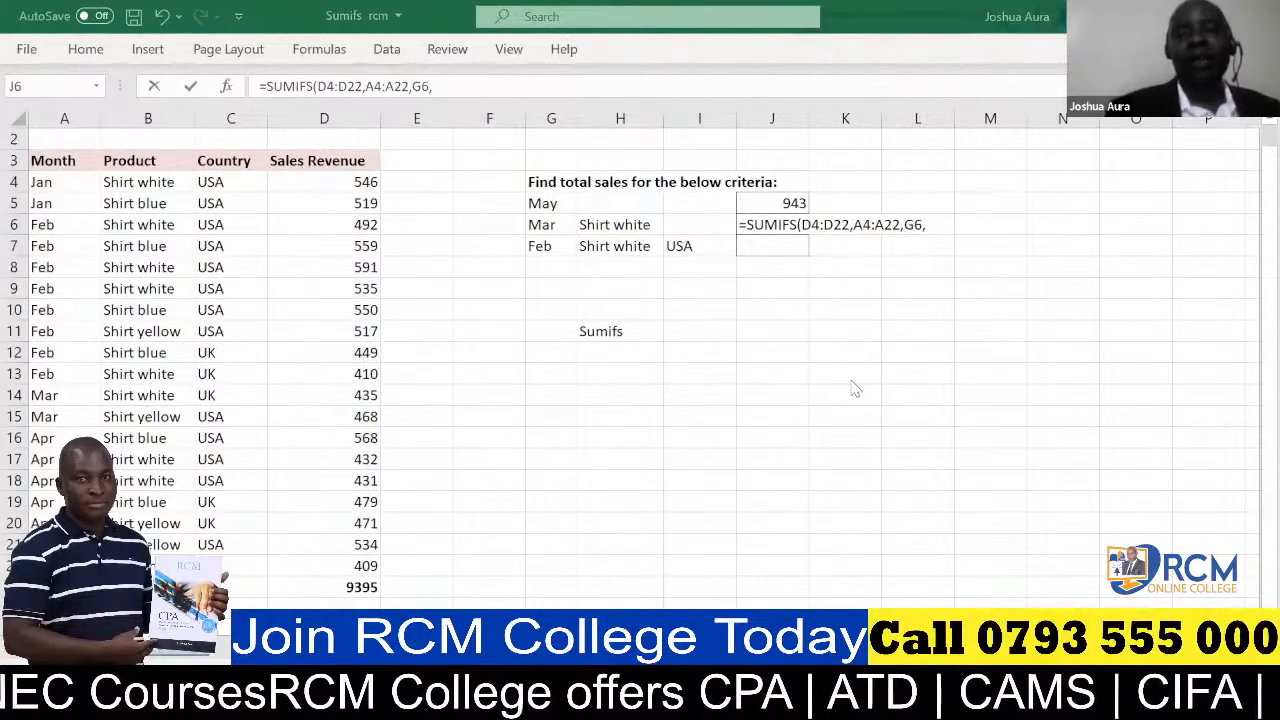
Step: Add the products B4:B22 as second criteria range with H6 as criterion, and enter the SUMIFS formula in J6
left_click(146, 184)
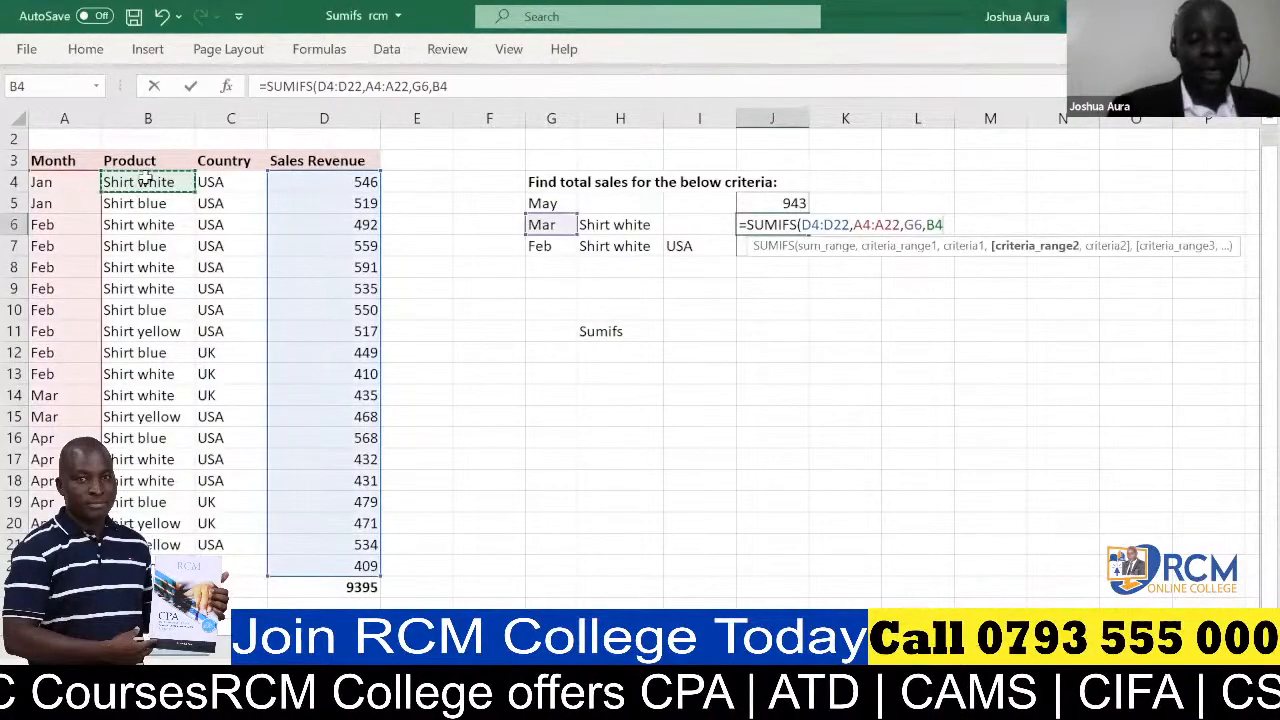
key("ctrl+shift+Down")
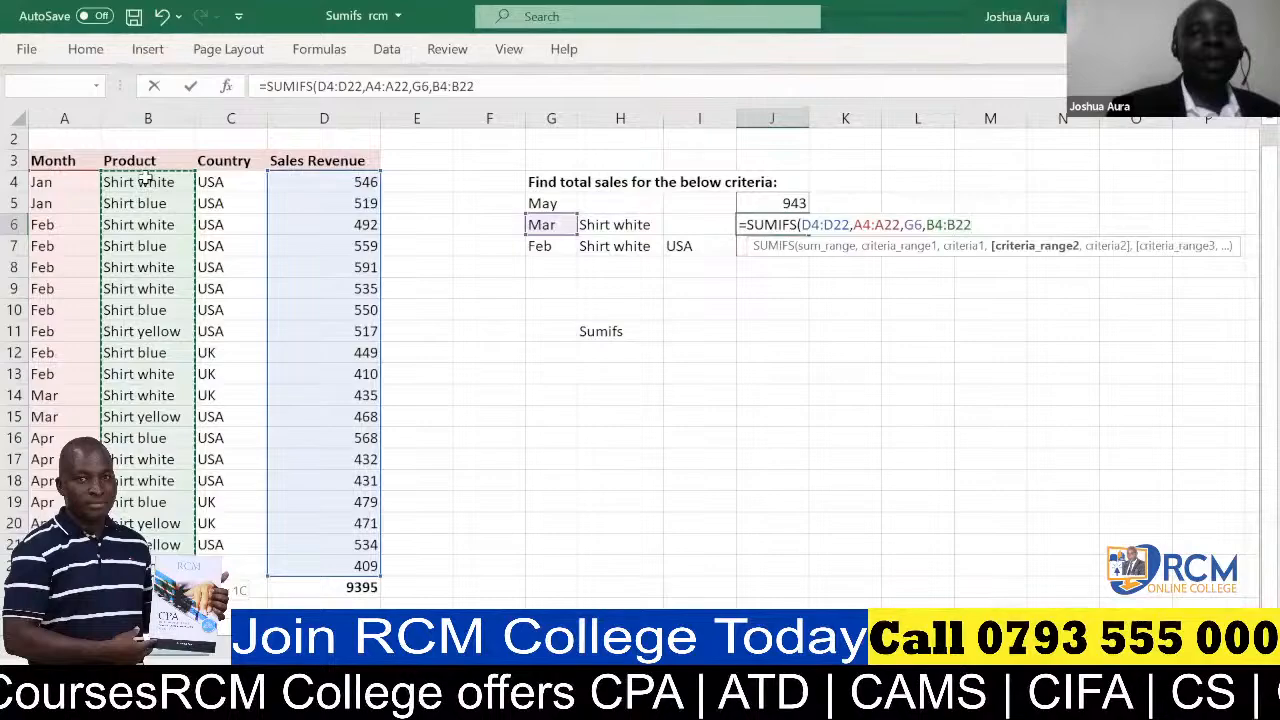
type(",")
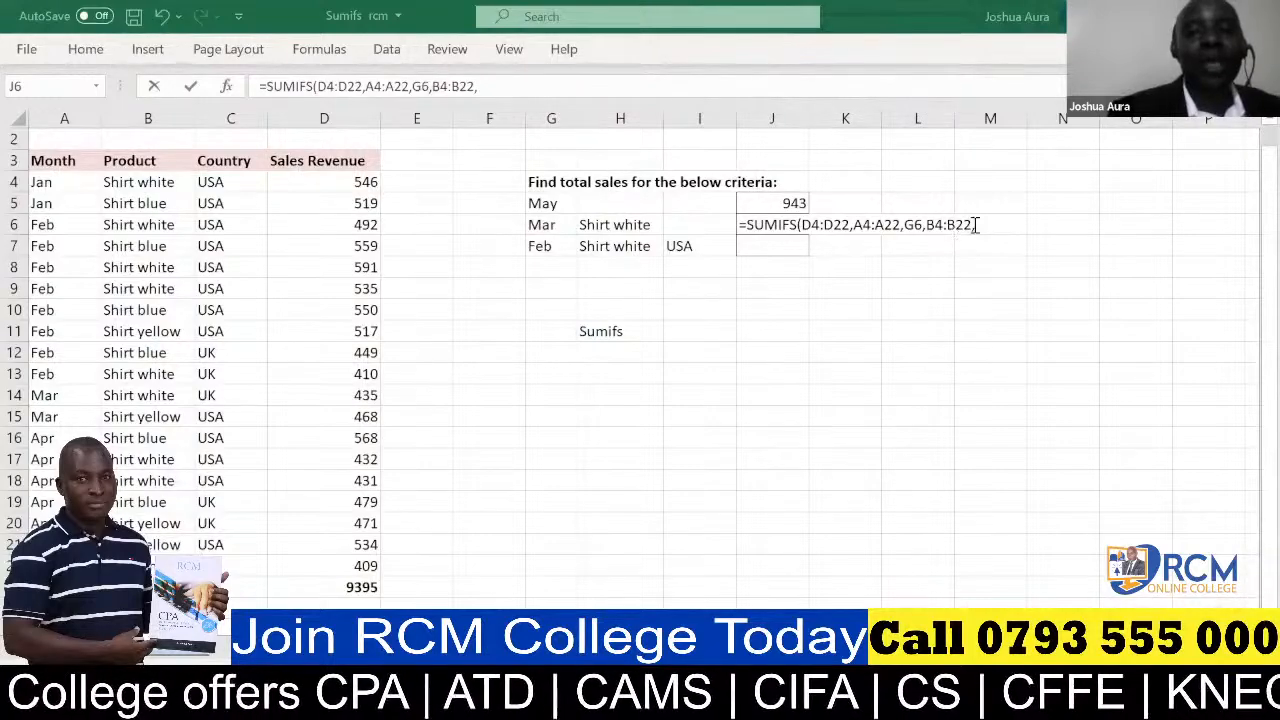
left_click(636, 227)
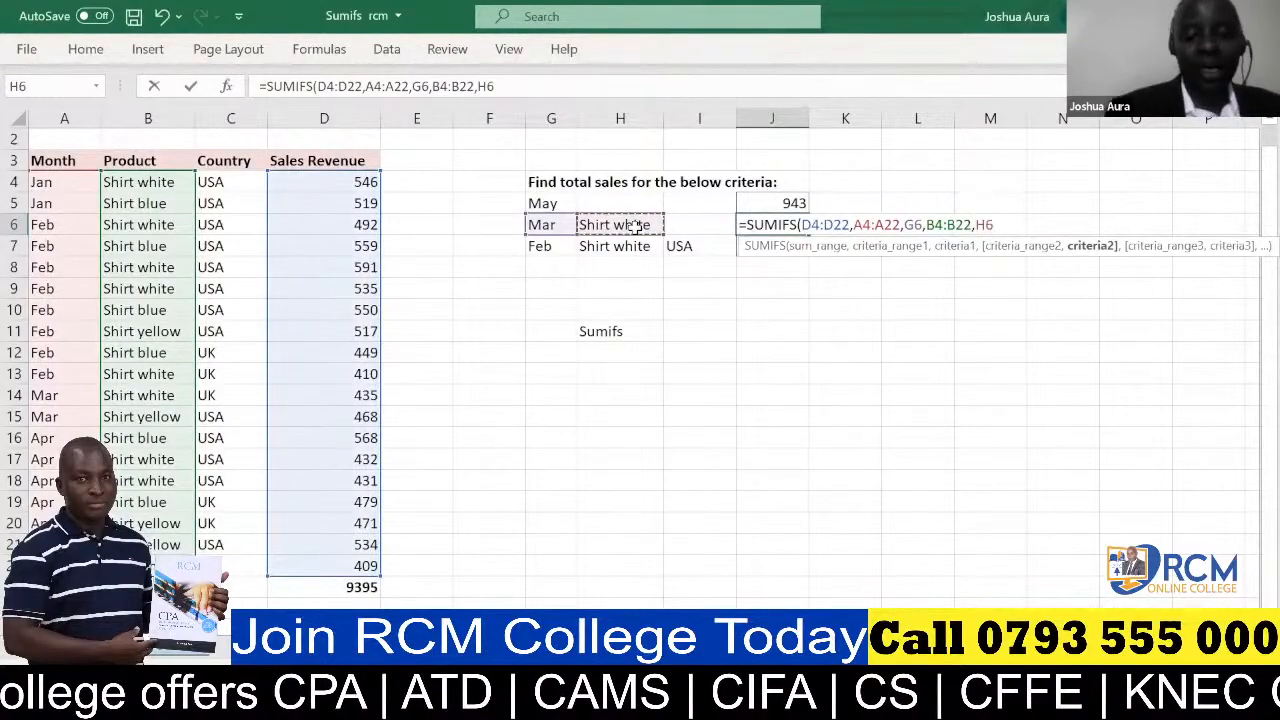
key("Return")
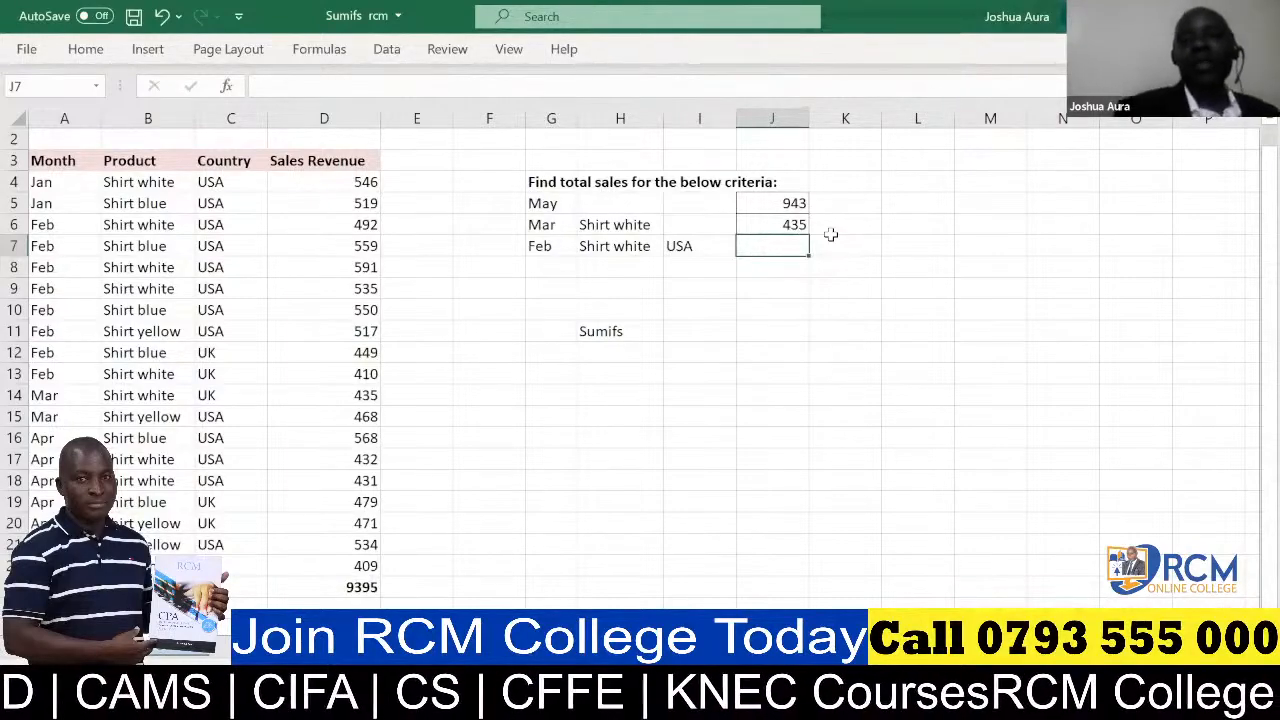
left_click(722, 96)
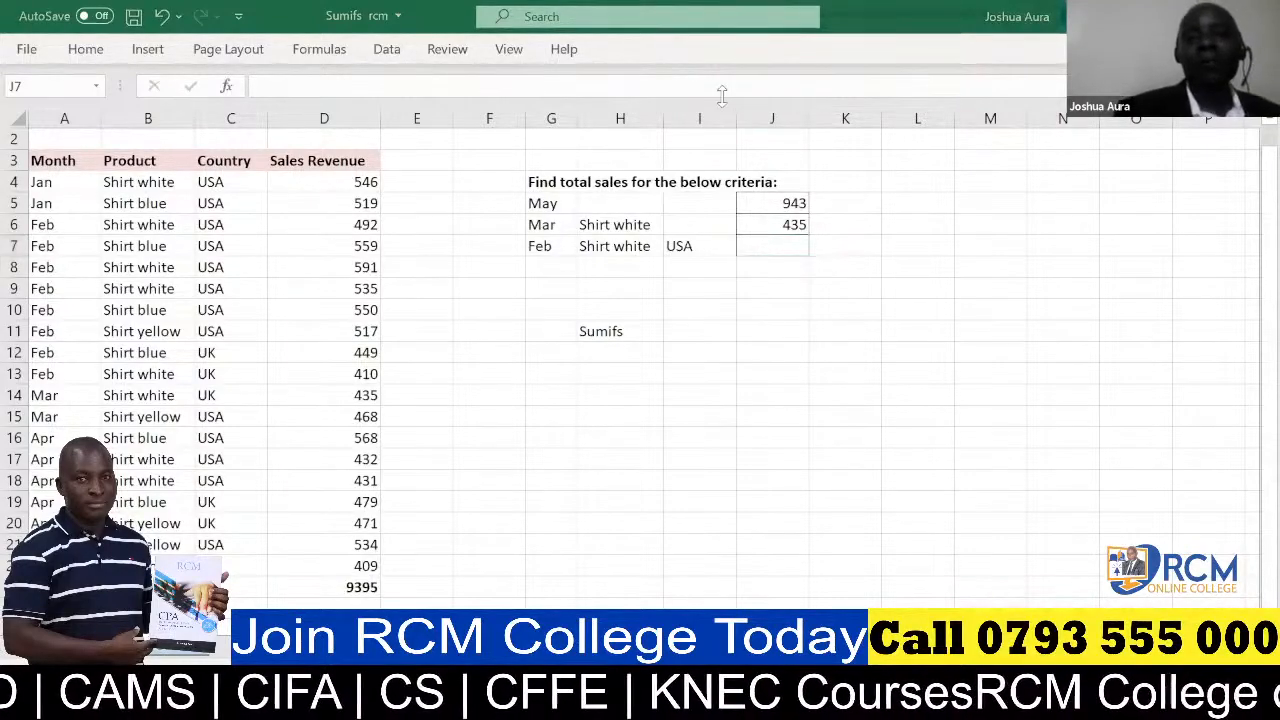